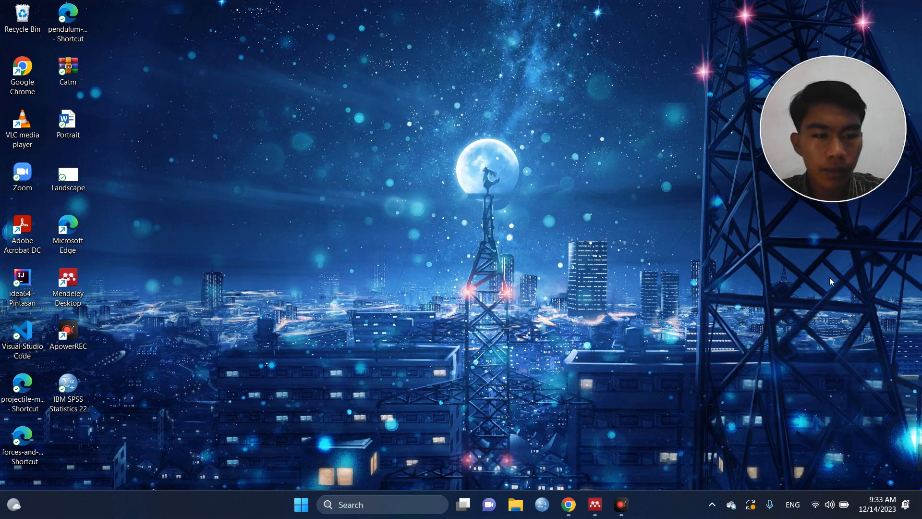
# Launch Word and create a new blank document.
pyautogui.moveTo(915, 468)
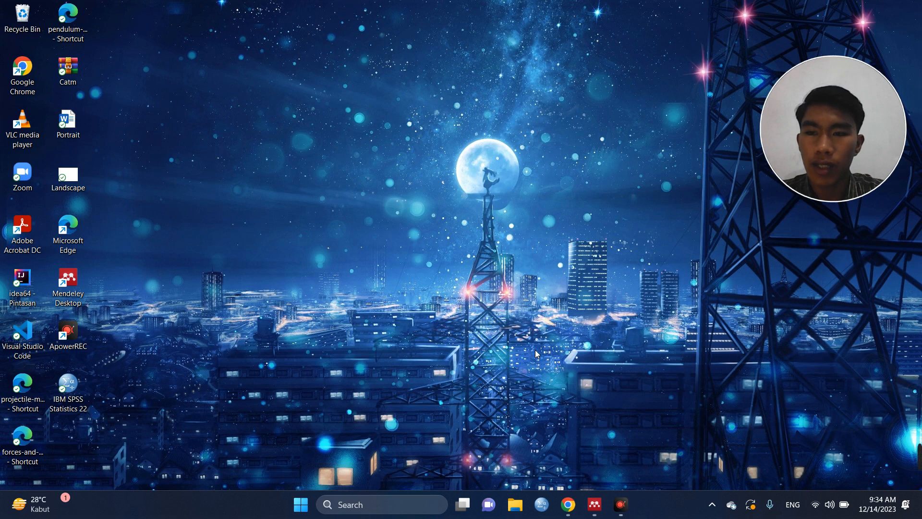
pyautogui.click(372, 504)
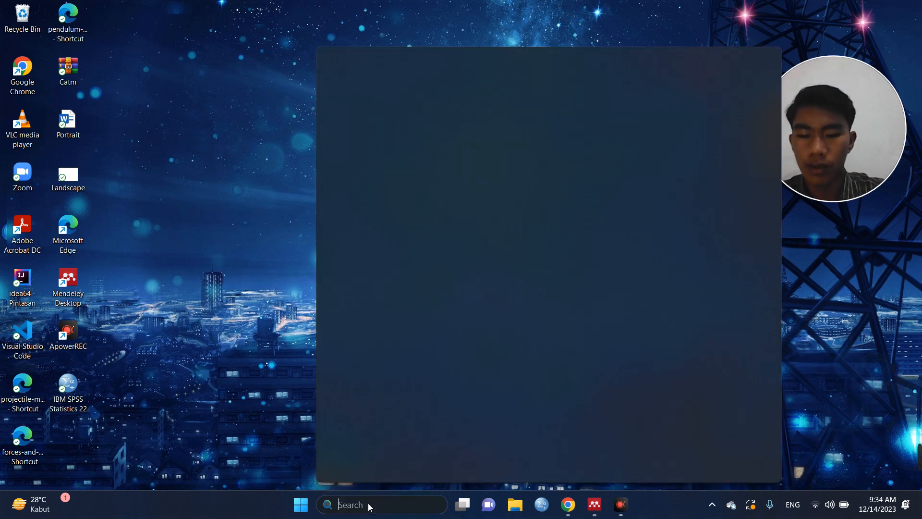
pyautogui.write('Word')
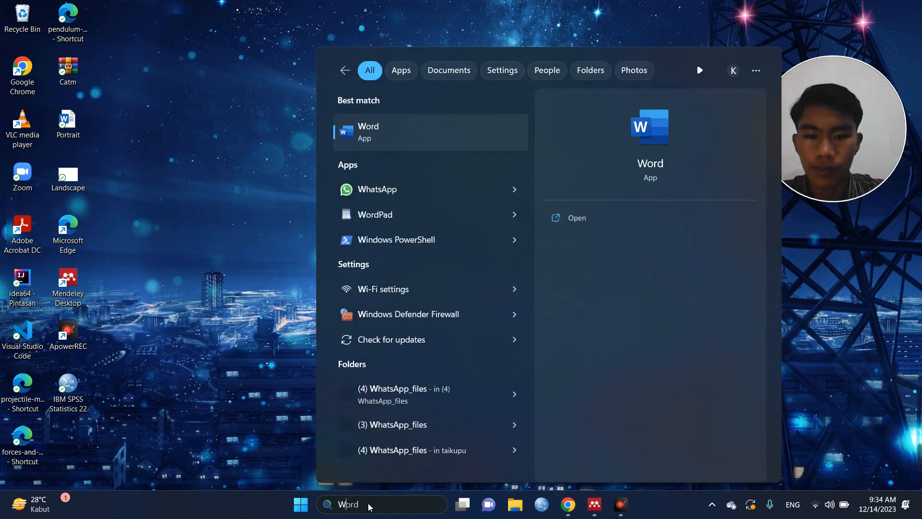
pyautogui.click(586, 218)
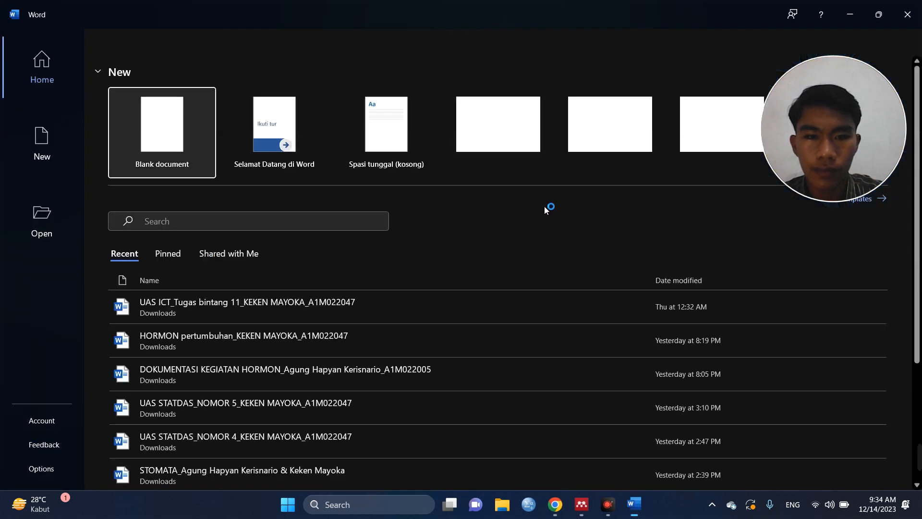
pyautogui.click(155, 103)
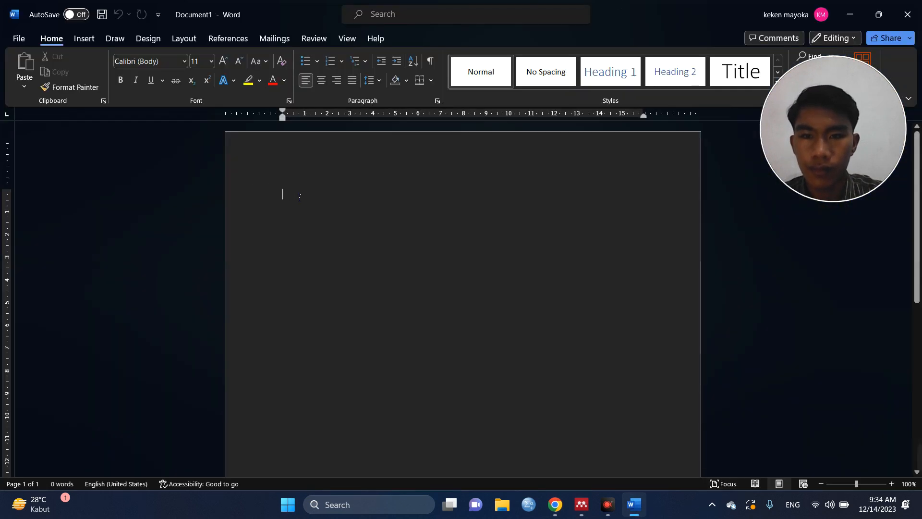
# Enter the sample text "Vgyjvgkbhbnjnu" followed by a parenthesised citation with an author's name and the year 2014, ending with a full stop.
pyautogui.write('vgyjvgkb')
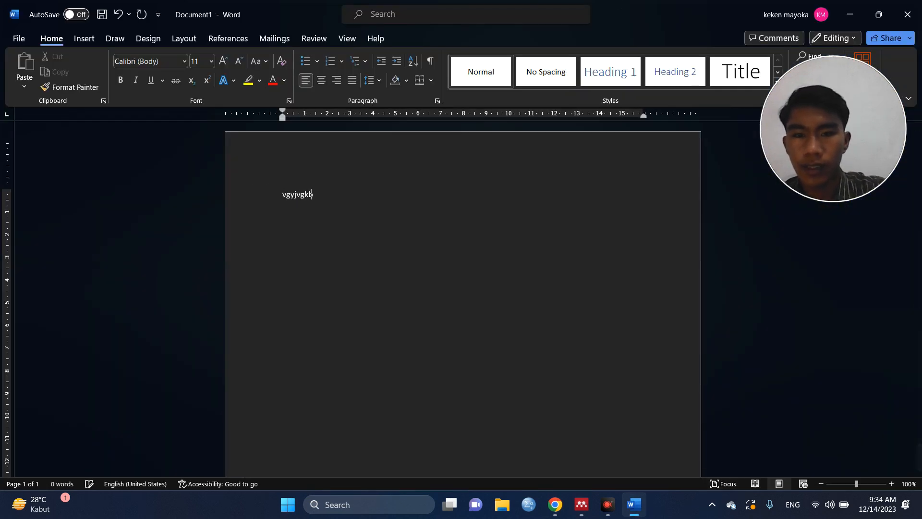
pyautogui.write('hbnjnu')
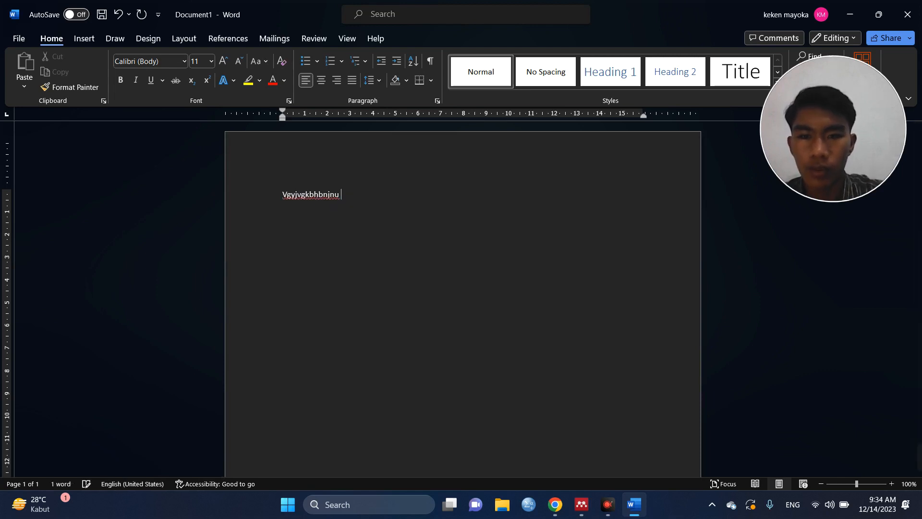
pyautogui.write(' (')
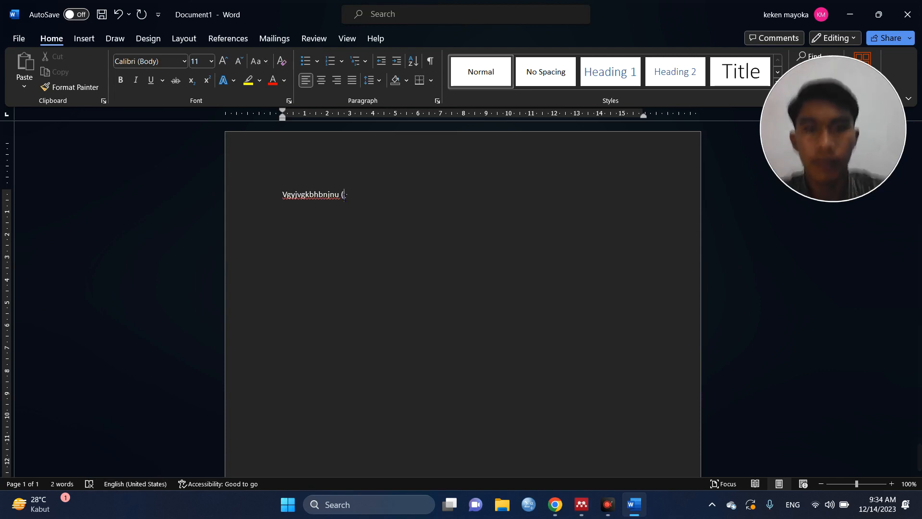
pyautogui.write('a')
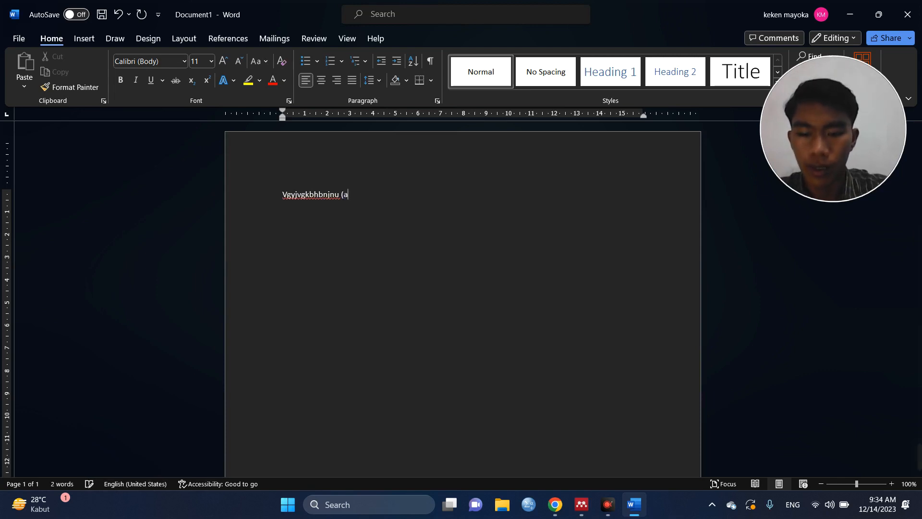
pyautogui.write('gung')
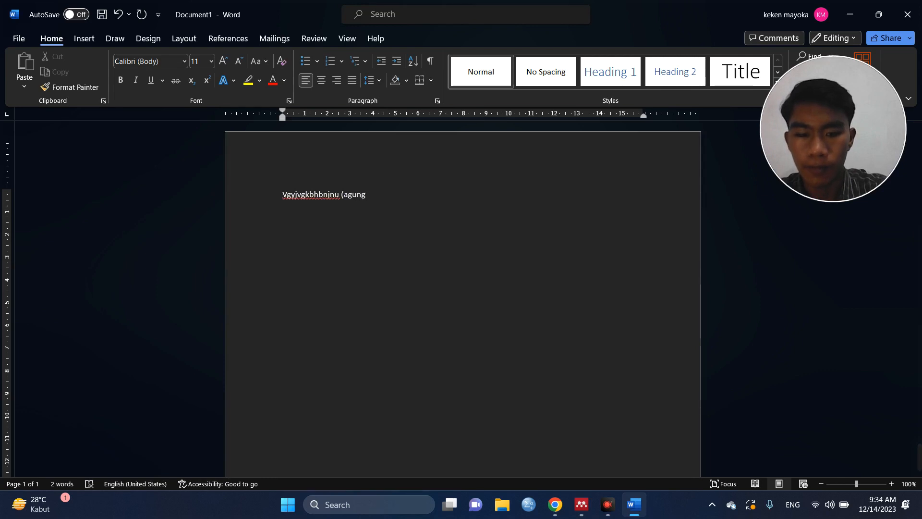
pyautogui.write(',2')
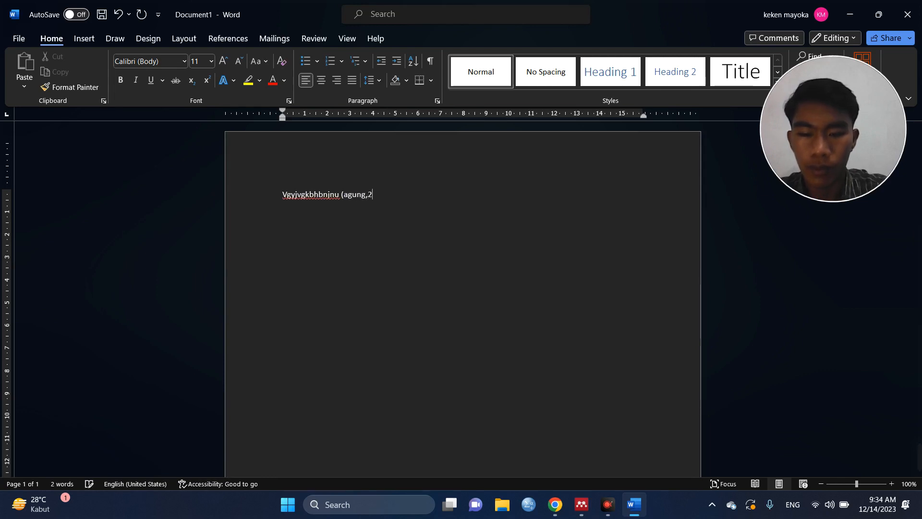
pyautogui.write('014')
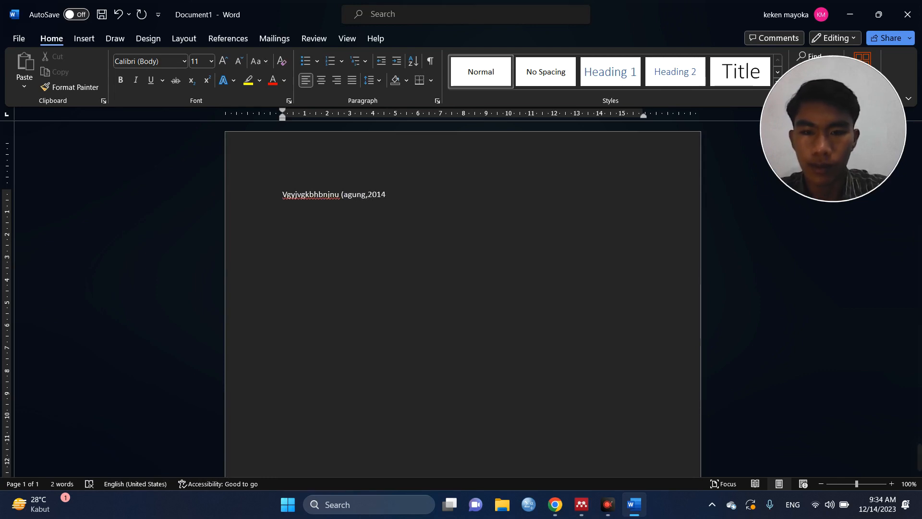
pyautogui.write(')')
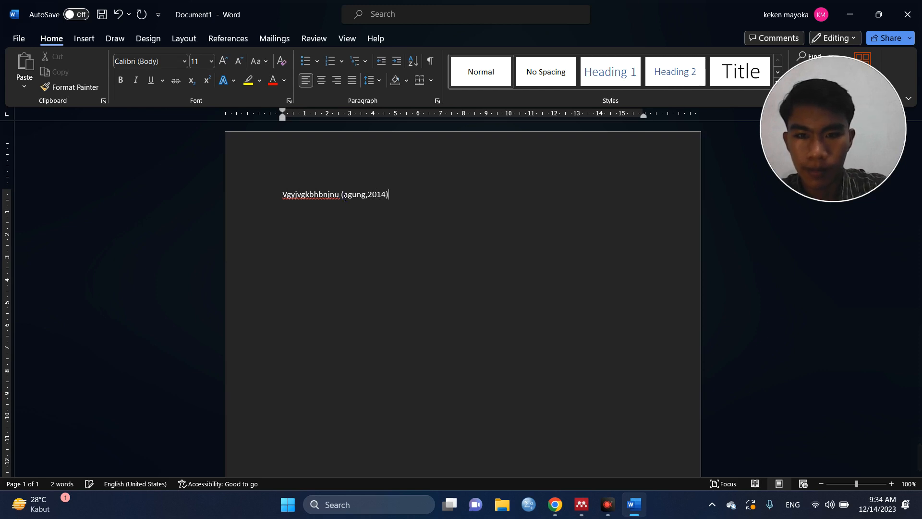
pyautogui.write('.')
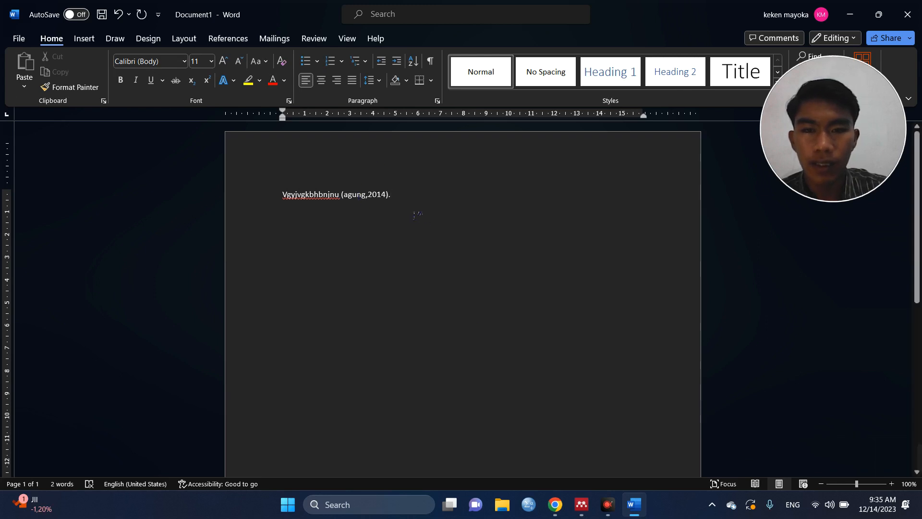
pyautogui.scroll(-5, 423, 214)
pyautogui.scroll(5, 423, 215)
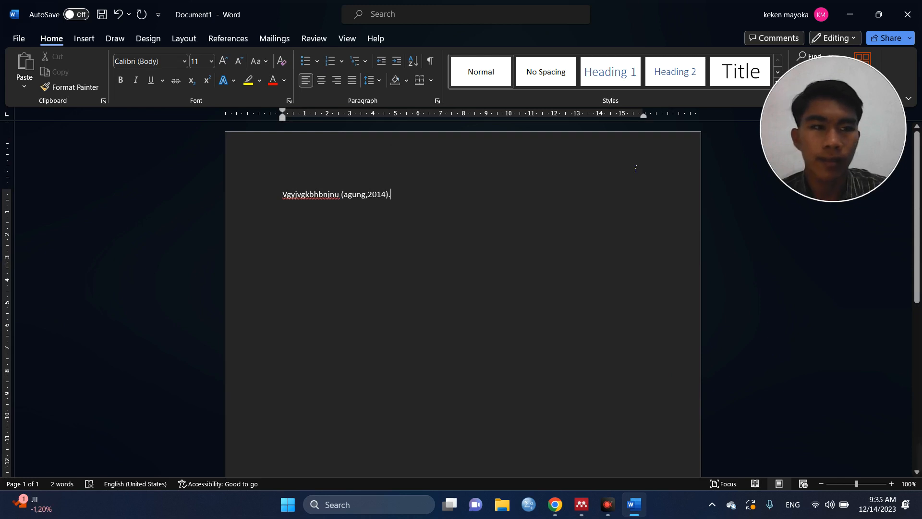
# Minimize the Word document, bring up the Mendeley Desktop library for a look, and minimize it again.
pyautogui.click(840, 15)
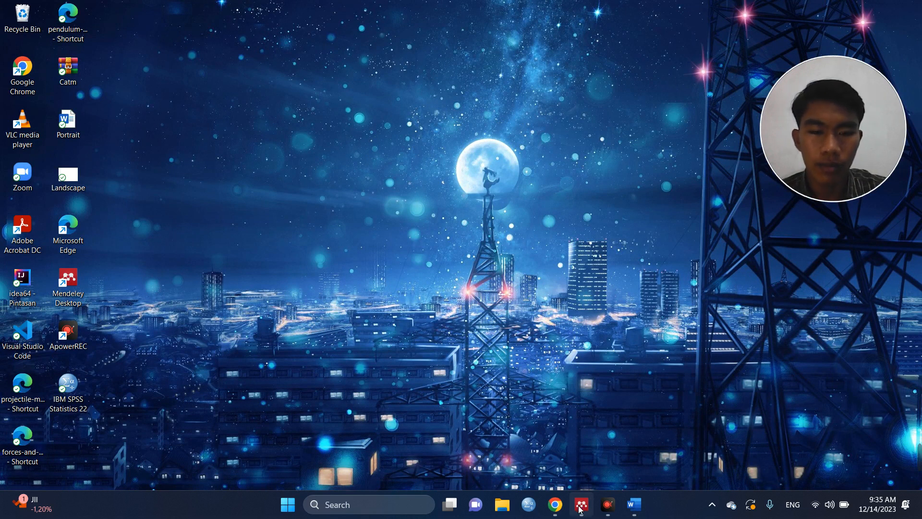
pyautogui.moveTo(581, 508)
pyautogui.click(579, 467)
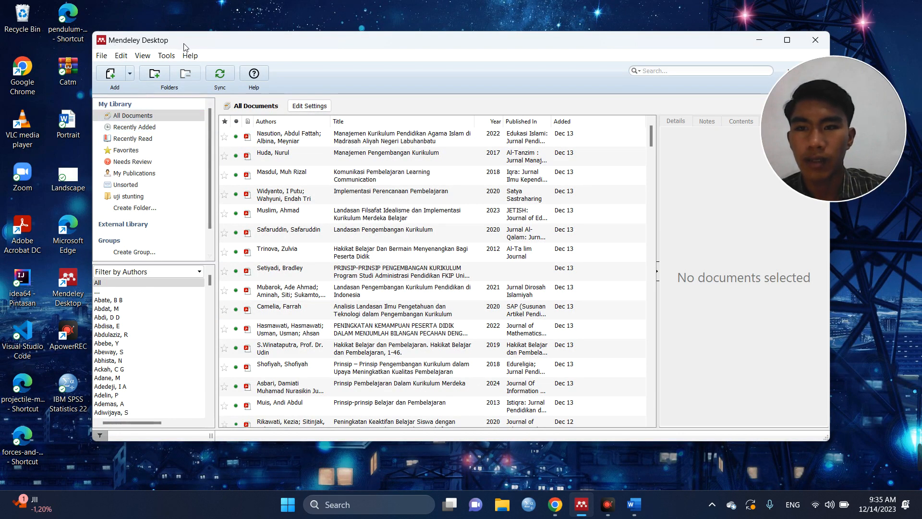
pyautogui.click(763, 41)
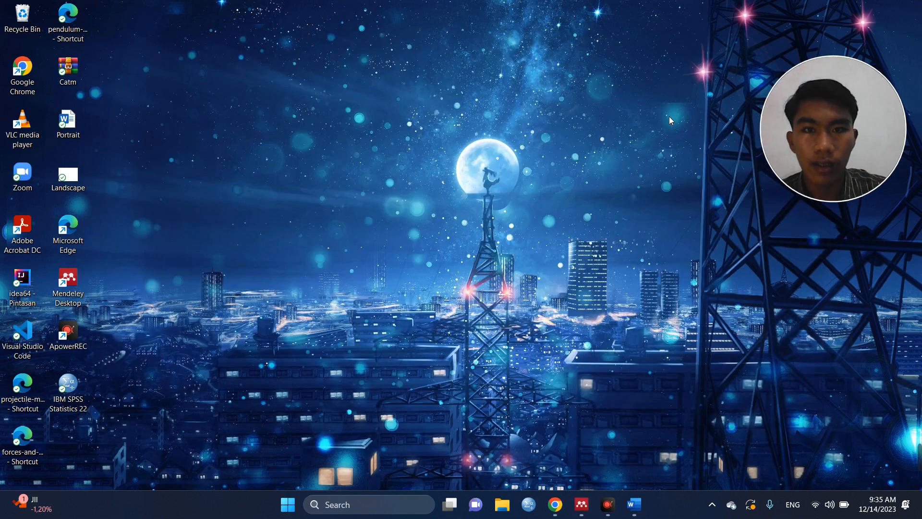
# Switch to a maximized Google Chrome window and search the web for "mendeley versi 1.19.8".
pyautogui.moveTo(555, 503)
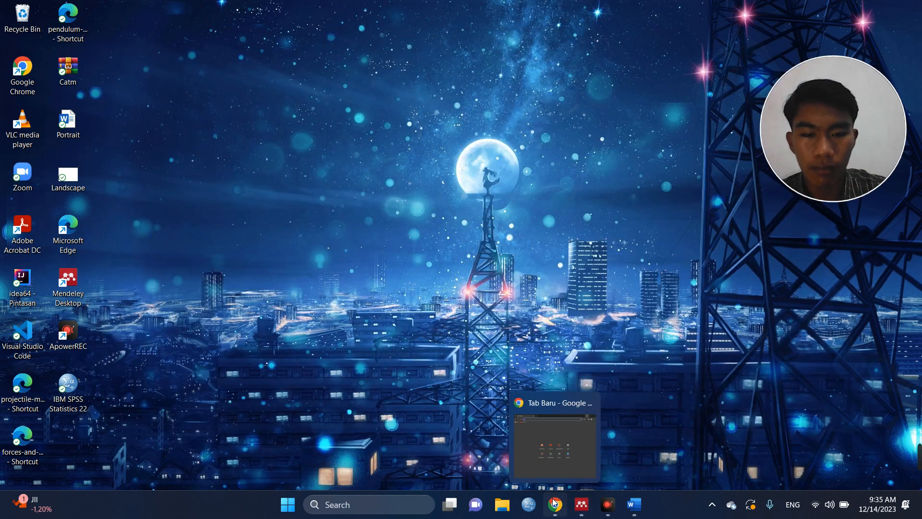
pyautogui.click(553, 457)
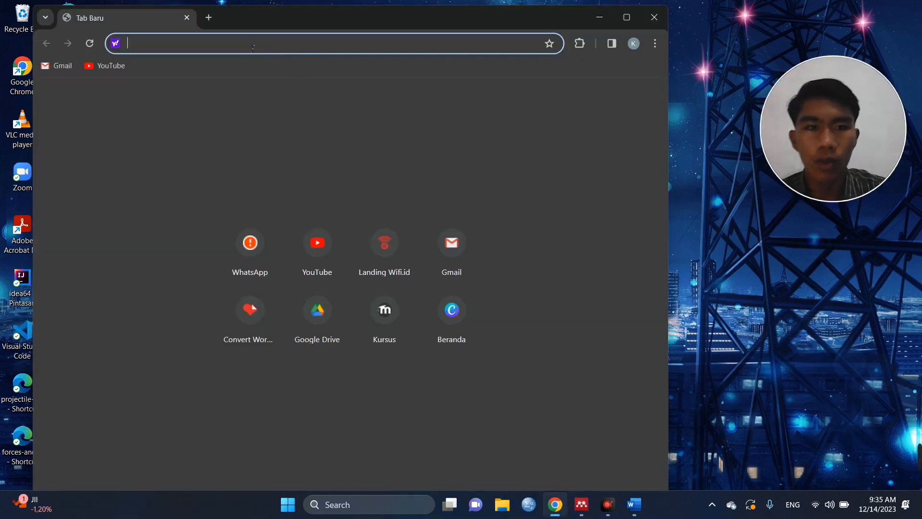
pyautogui.click(619, 25)
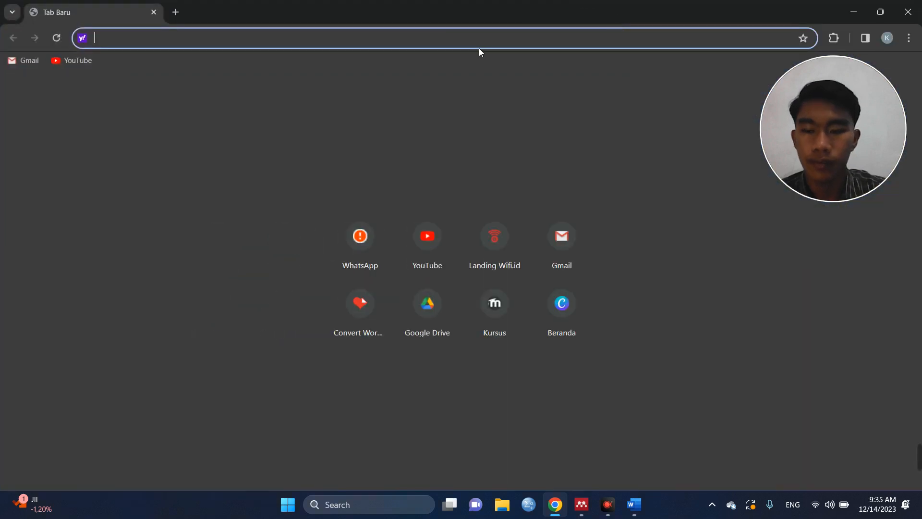
pyautogui.write('M')
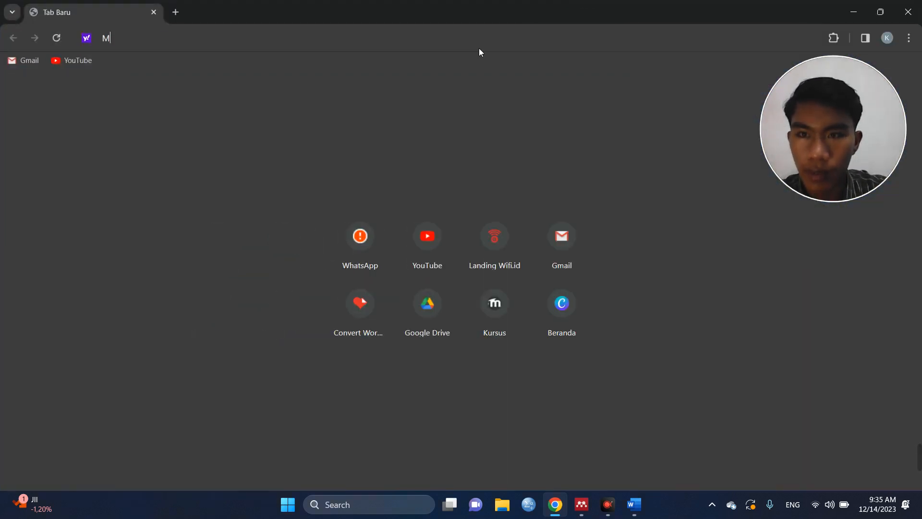
pyautogui.write('ende')
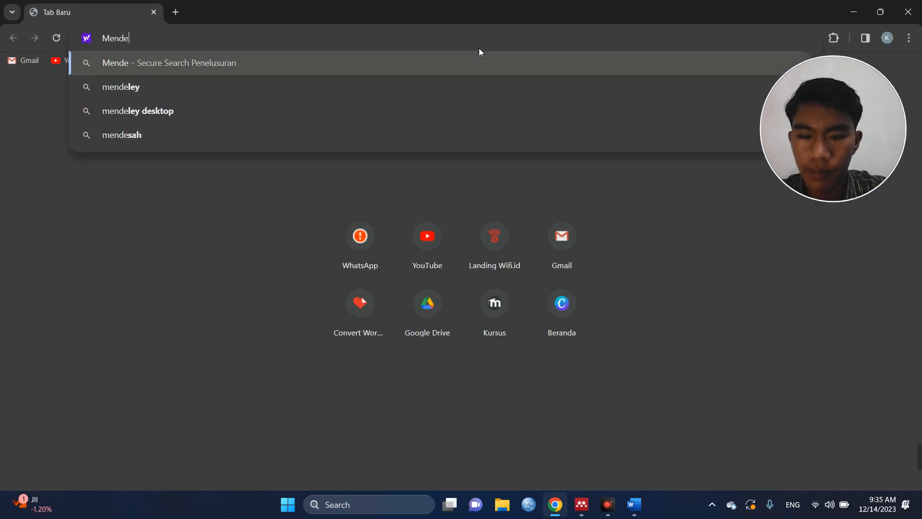
pyautogui.write('ley')
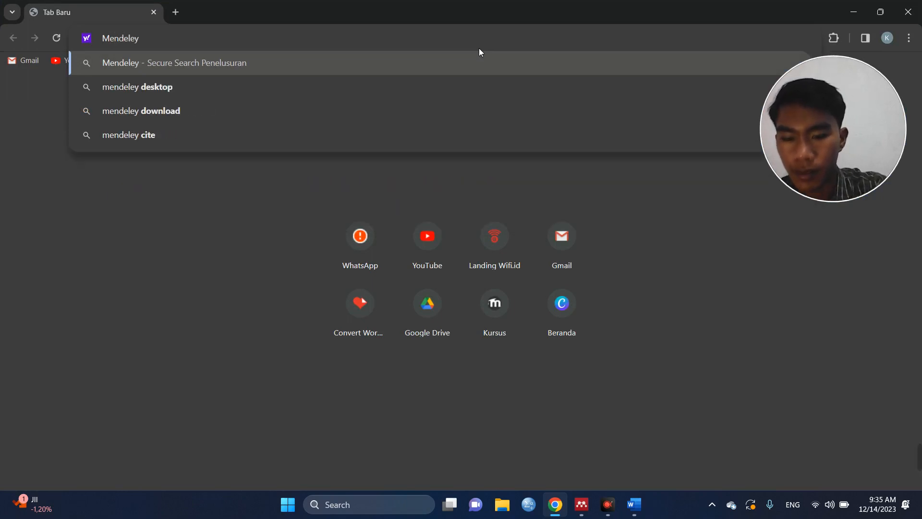
pyautogui.write(' ver')
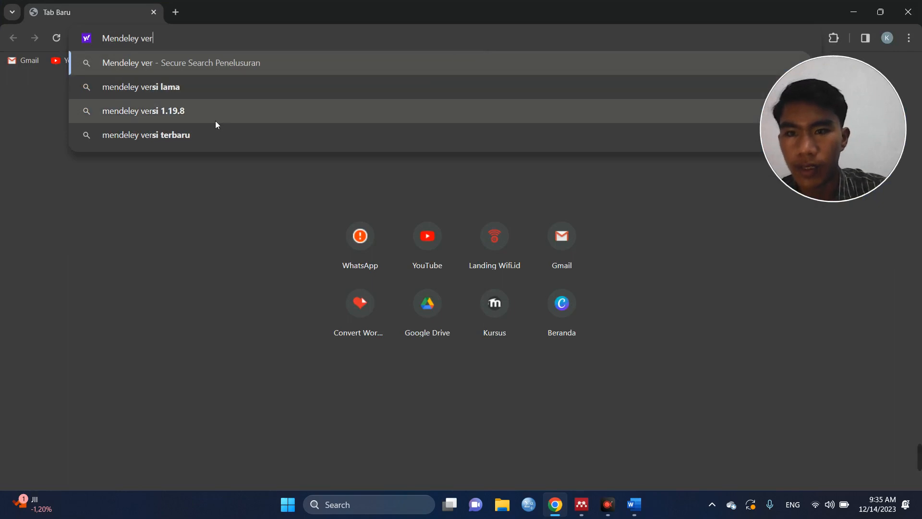
pyautogui.click(177, 118)
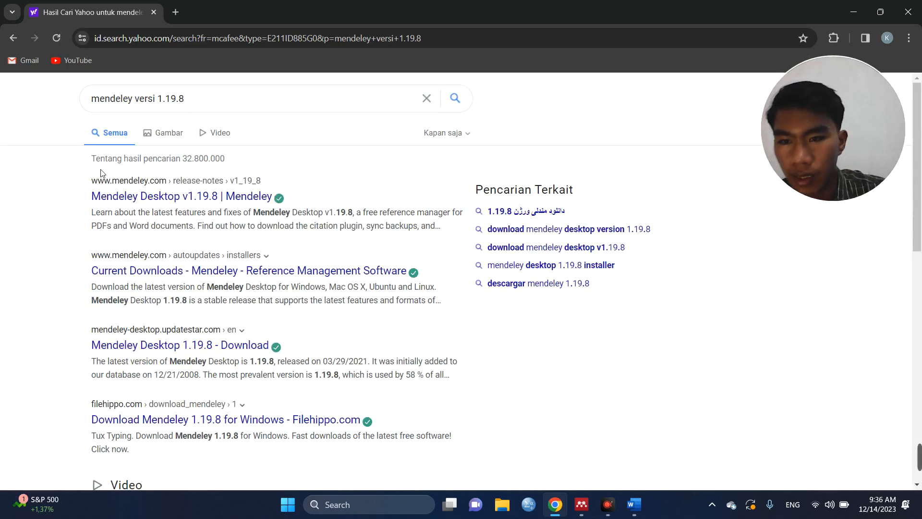
# Open the "Mendeley Desktop v1.19.8 | Mendeley" search result and accept all cookies on the site.
pyautogui.click(197, 204)
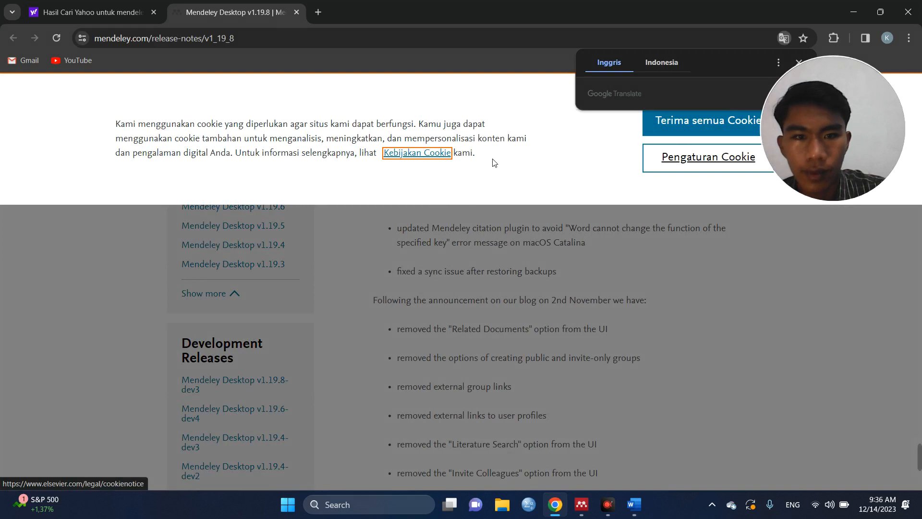
pyautogui.click(671, 136)
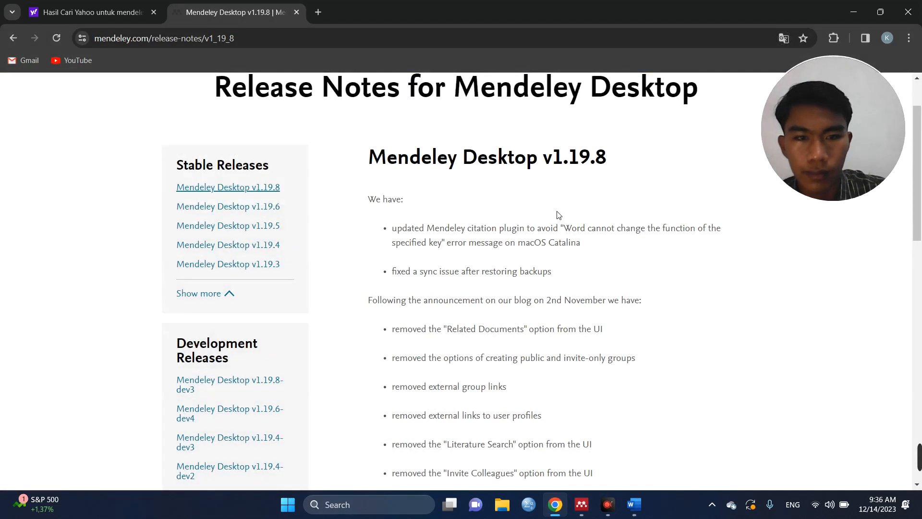
# Look through the Mendeley Desktop v1.19.8 release notes page, from the stable releases list down to the footer download links.
pyautogui.scroll(-3, 557, 215)
pyautogui.scroll(-1, 557, 215)
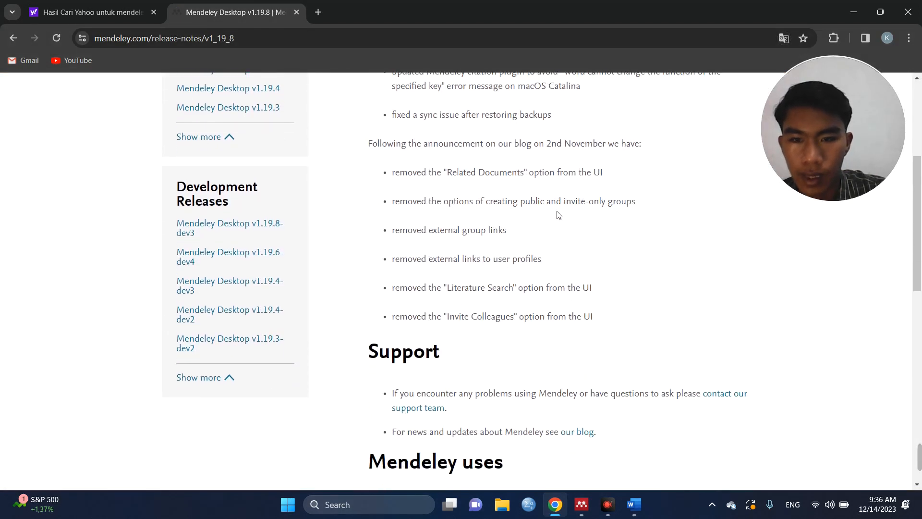
pyautogui.scroll(2, 459, 232)
pyautogui.scroll(1, 460, 232)
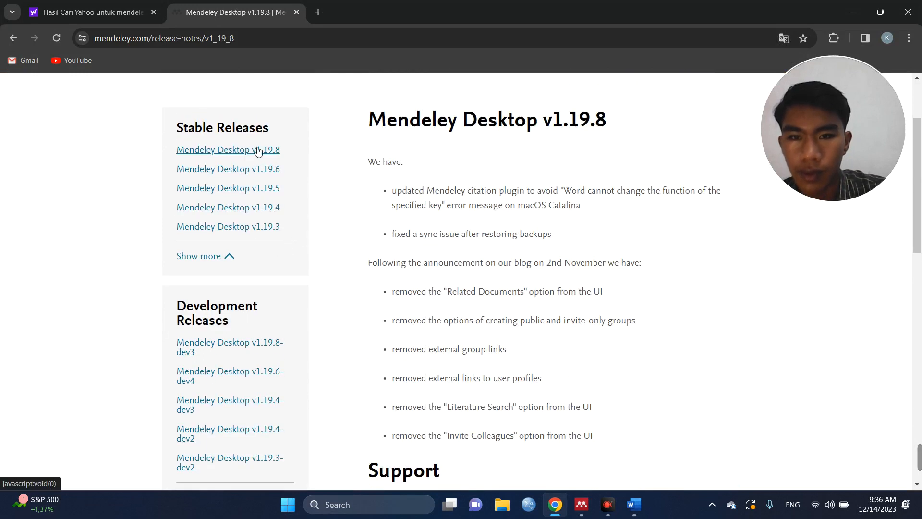
pyautogui.scroll(-10, 574, 244)
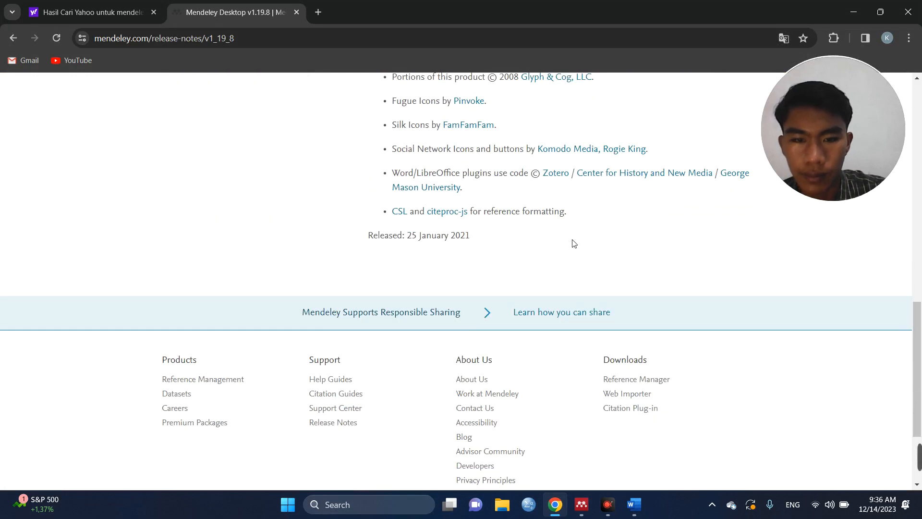
pyautogui.scroll(-2, 574, 244)
pyautogui.scroll(5, 574, 244)
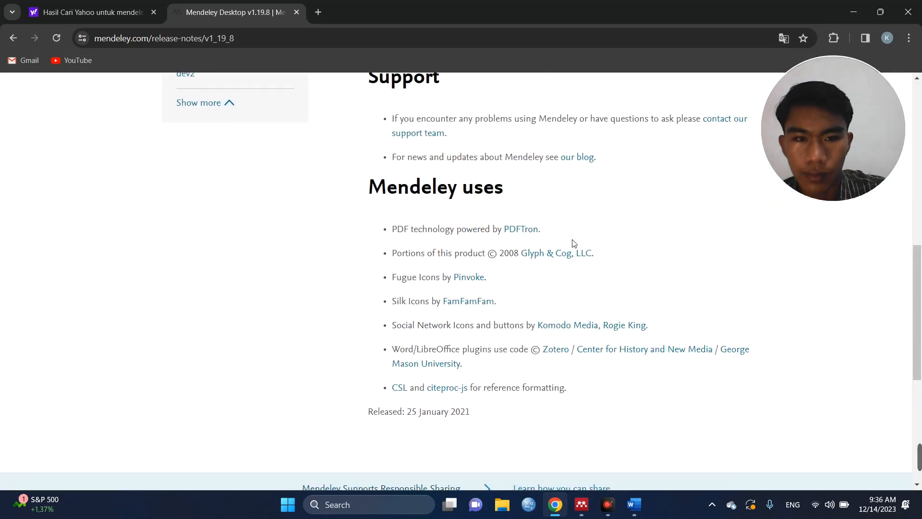
pyautogui.scroll(5, 574, 244)
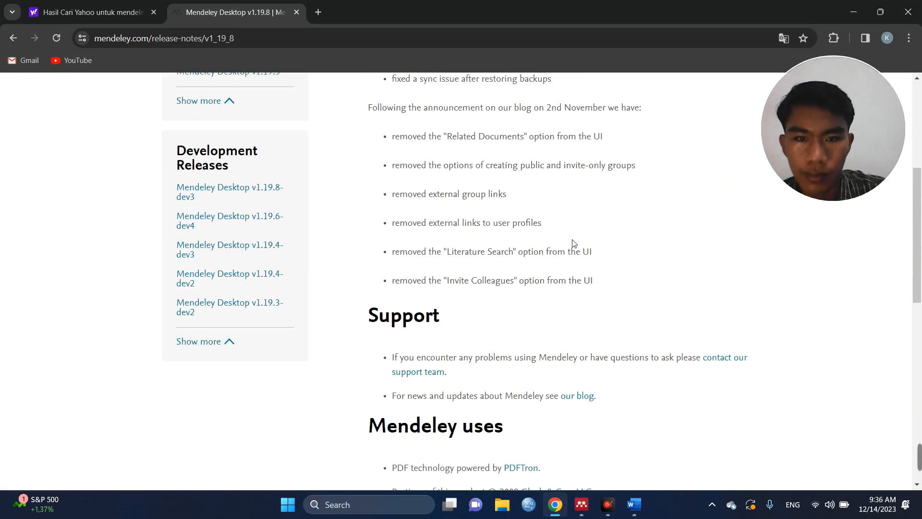
pyautogui.scroll(5, 575, 244)
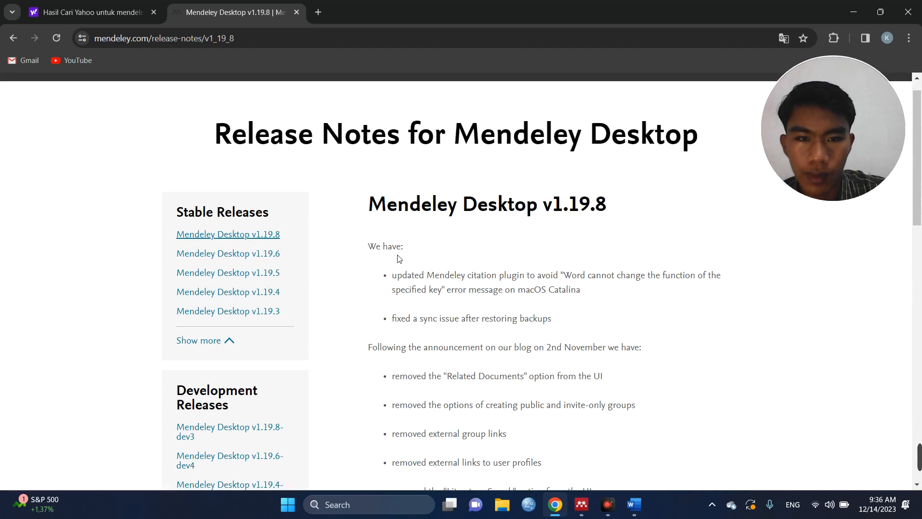
pyautogui.scroll(-1, 398, 259)
pyautogui.scroll(-10, 410, 276)
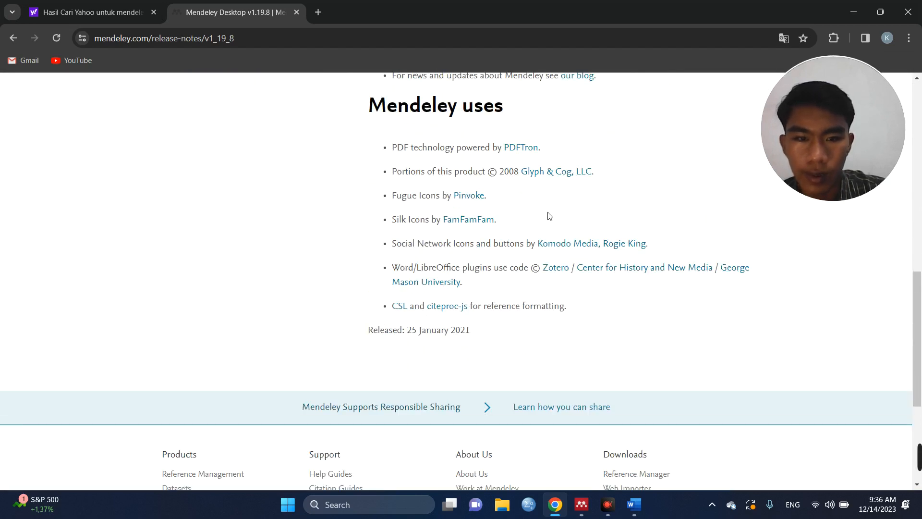
pyautogui.scroll(4, 550, 216)
pyautogui.scroll(5, 550, 216)
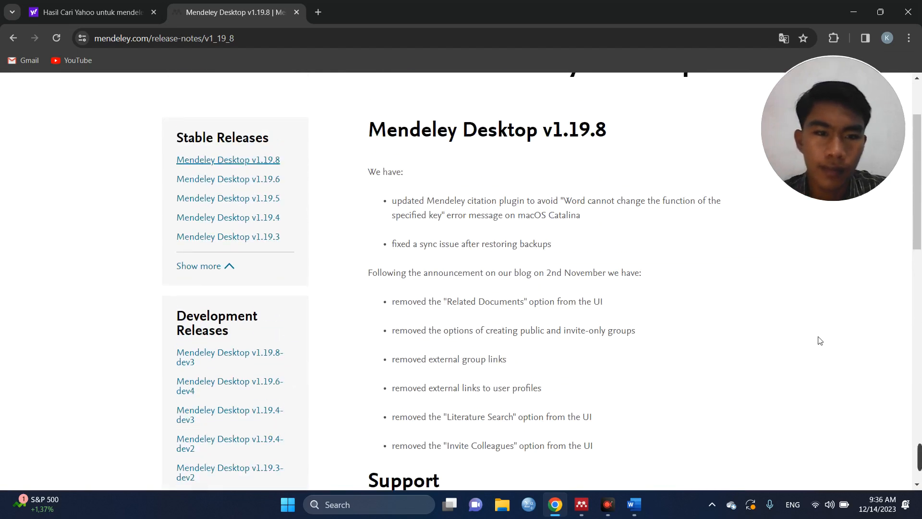
pyautogui.moveTo(919, 459)
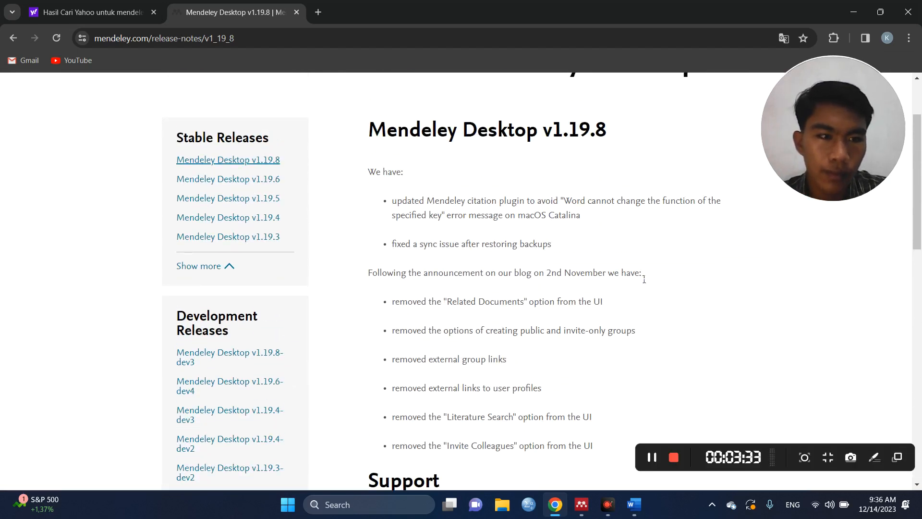
pyautogui.scroll(2, 615, 264)
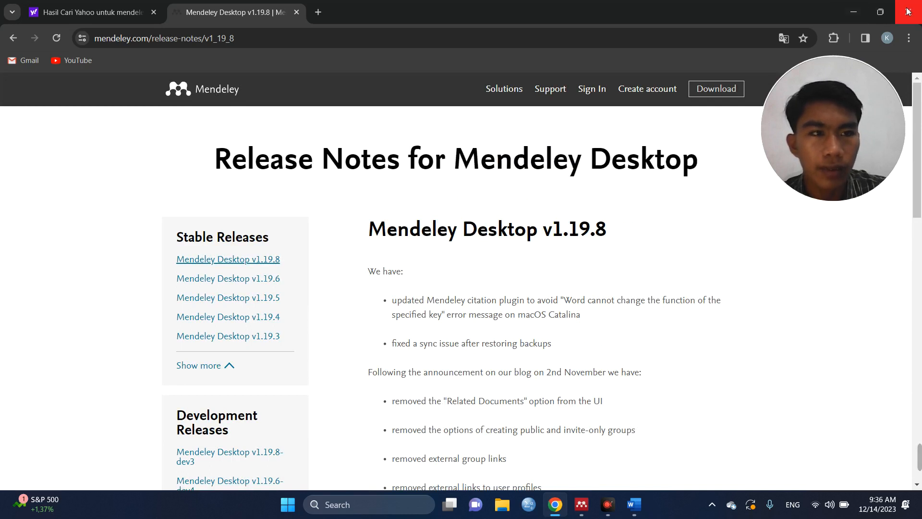
# Minimize the browser and view the Mendeley Desktop library in a maximized window, then minimize it as well.
pyautogui.click(854, 12)
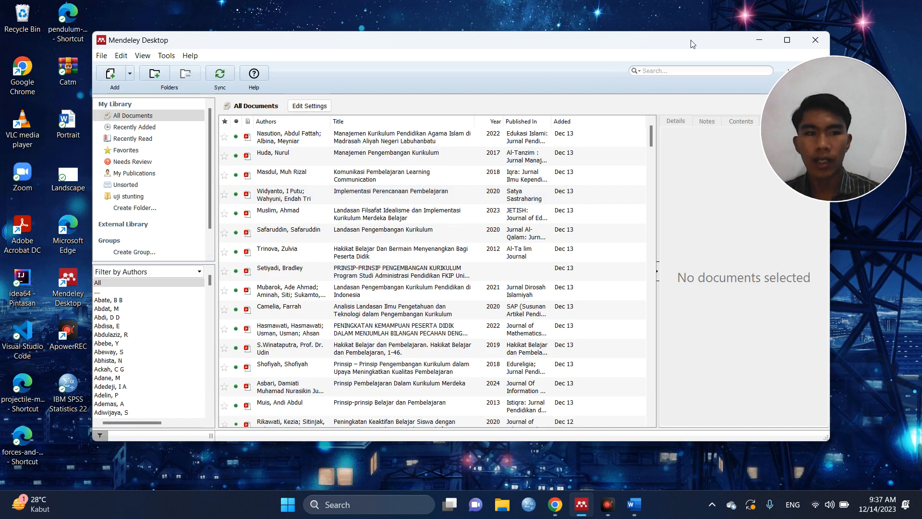
pyautogui.click(787, 43)
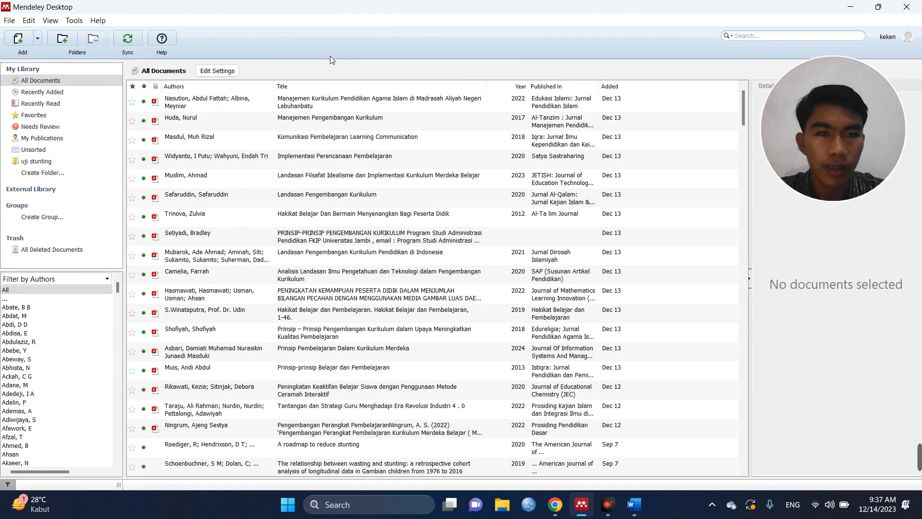
pyautogui.click(845, 9)
# Switch to the Word document, show its Mendeley Cite-O-Matic reference commands, and minimize the document.
pyautogui.moveTo(643, 495)
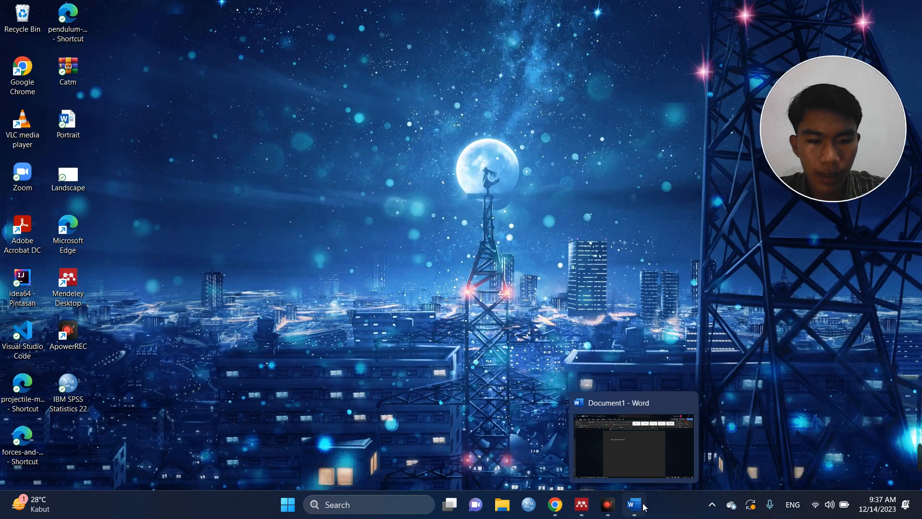
pyautogui.click(638, 467)
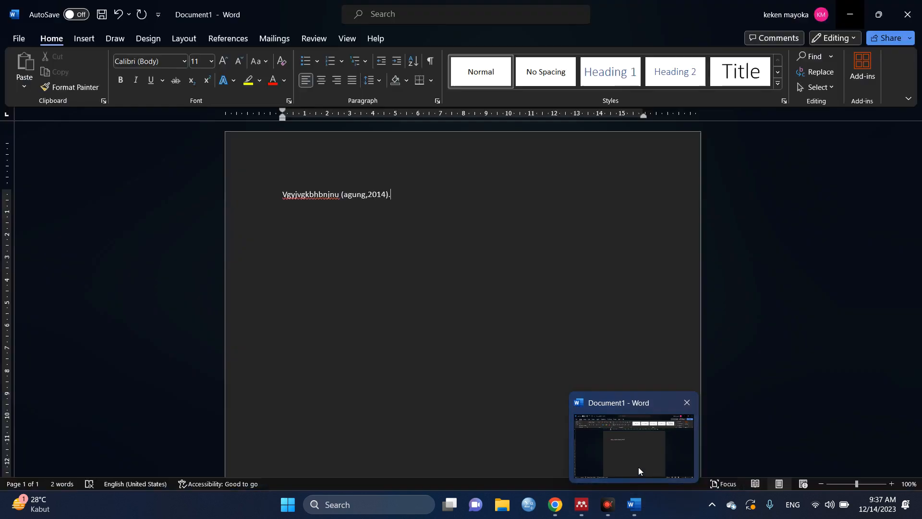
pyautogui.click(221, 37)
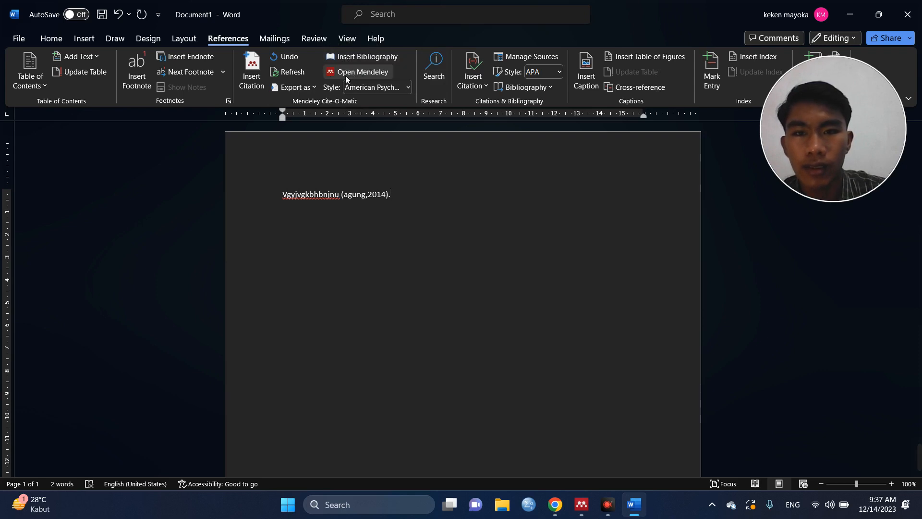
pyautogui.click(848, 19)
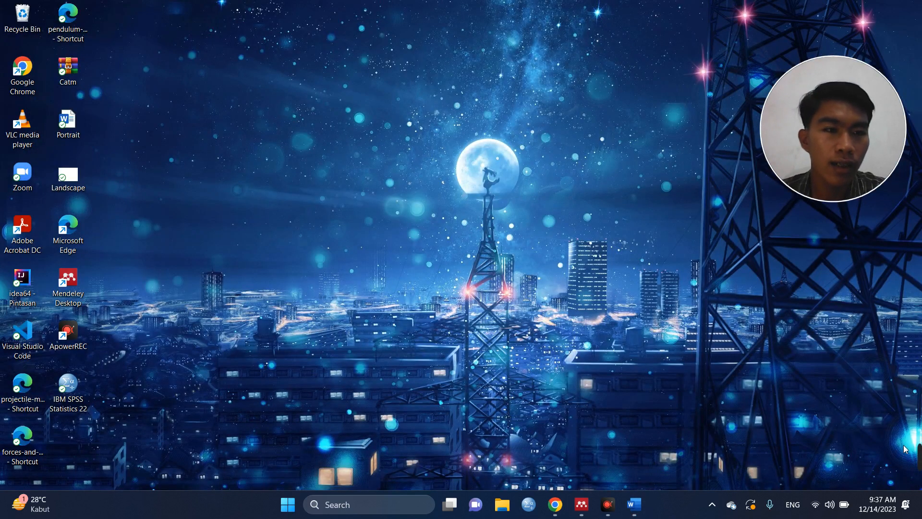
# Bring up Mendeley Desktop and examine its tool commands, including the MS Word plugin and Mendeley Cite entries.
pyautogui.moveTo(915, 456)
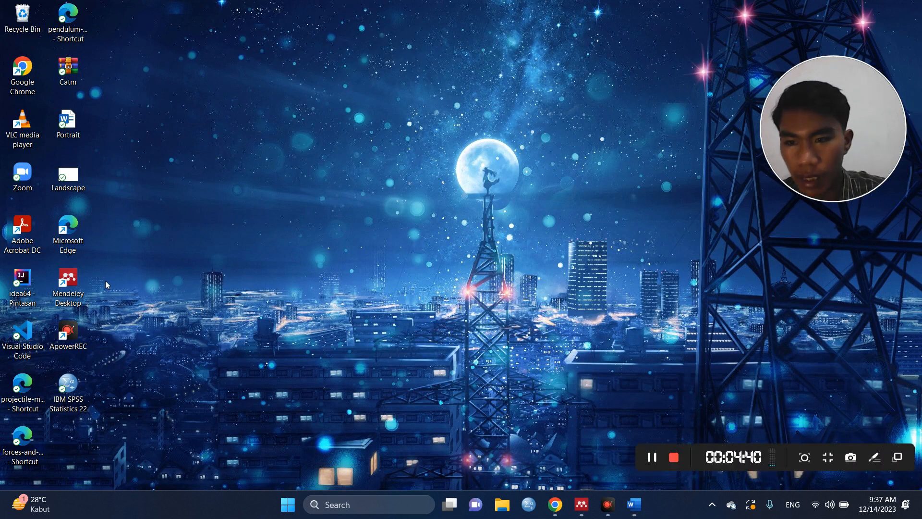
pyautogui.moveTo(581, 504)
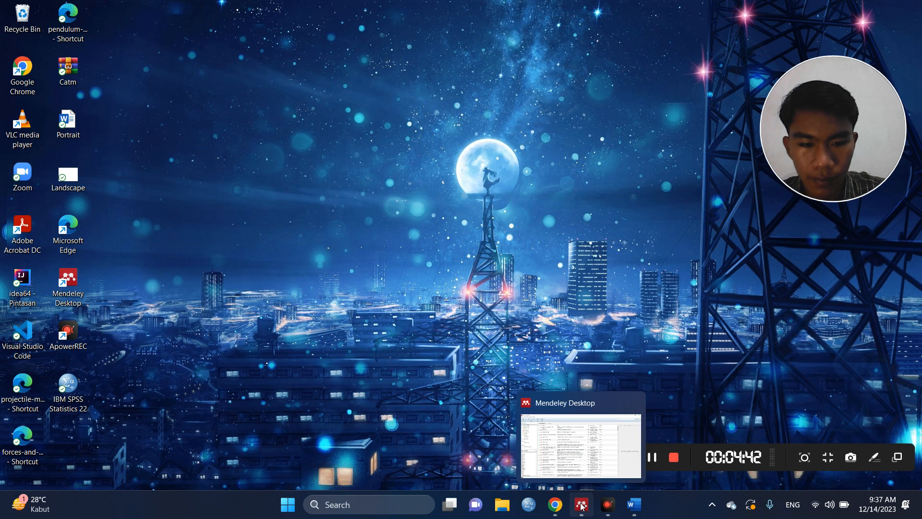
pyautogui.click(574, 454)
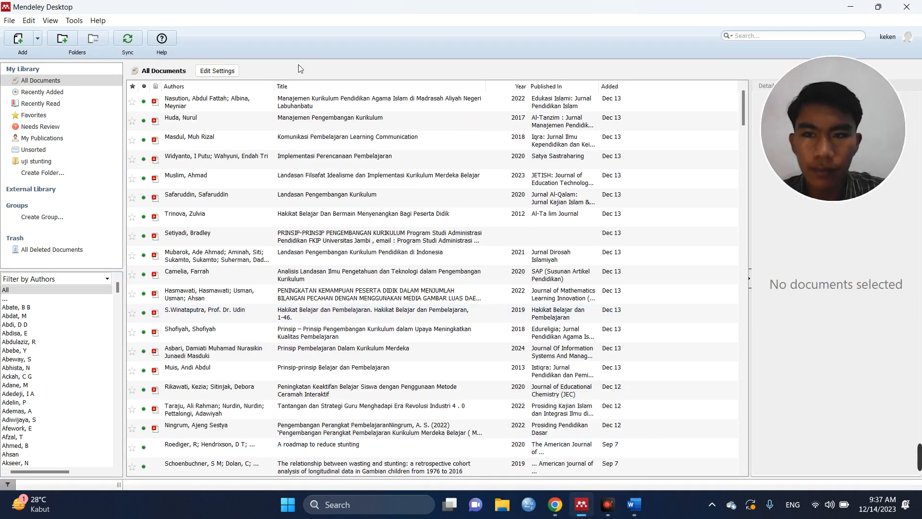
pyautogui.click(81, 24)
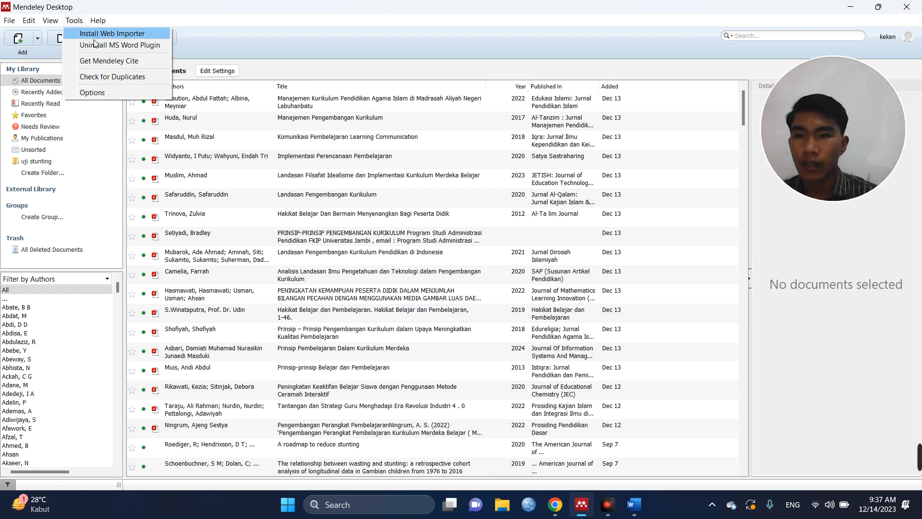
pyautogui.click(72, 23)
pyautogui.click(72, 22)
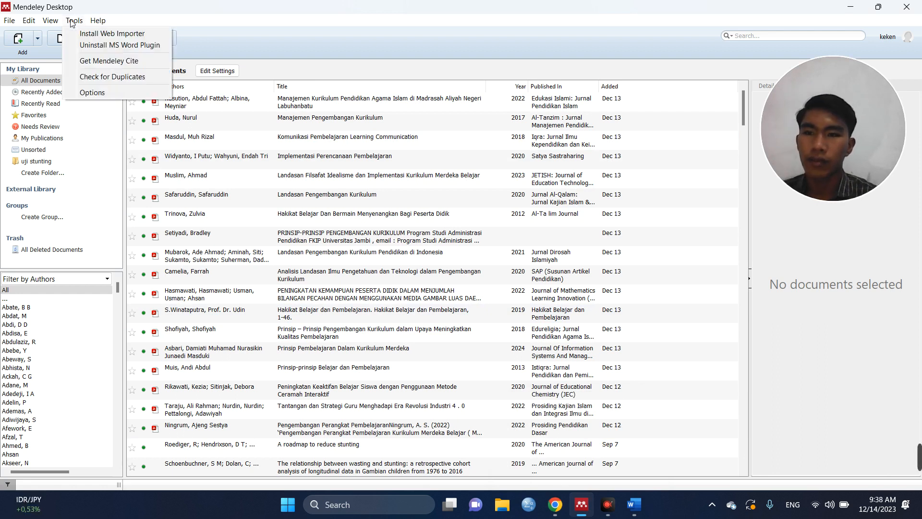
pyautogui.click(7, 21)
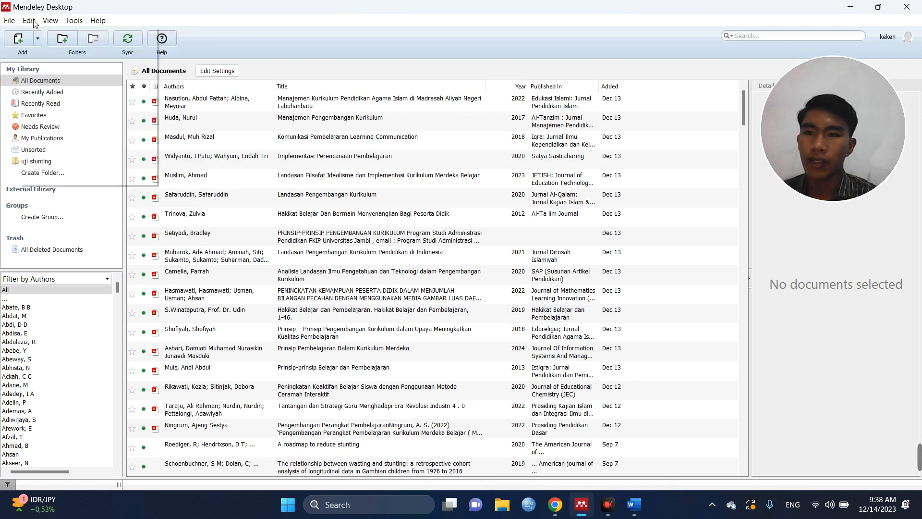
pyautogui.click(74, 20)
pyautogui.click(173, 18)
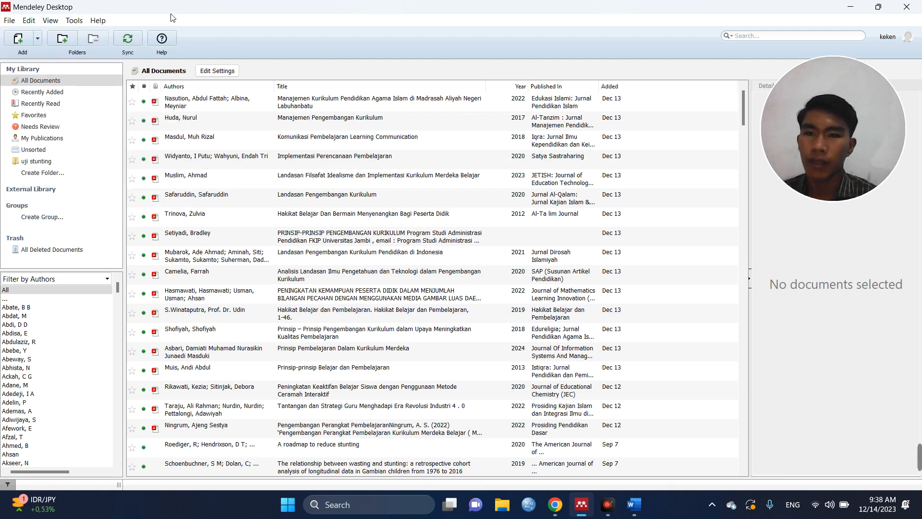
pyautogui.click(76, 21)
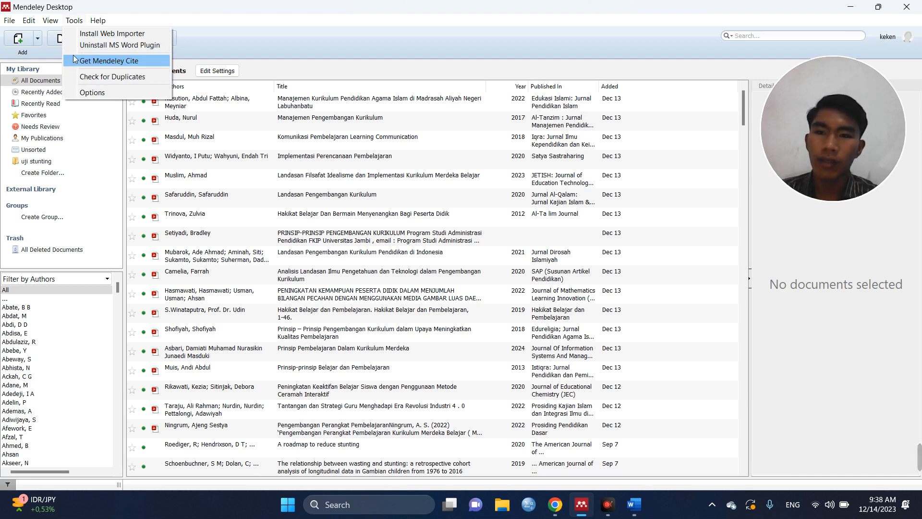
pyautogui.click(174, 14)
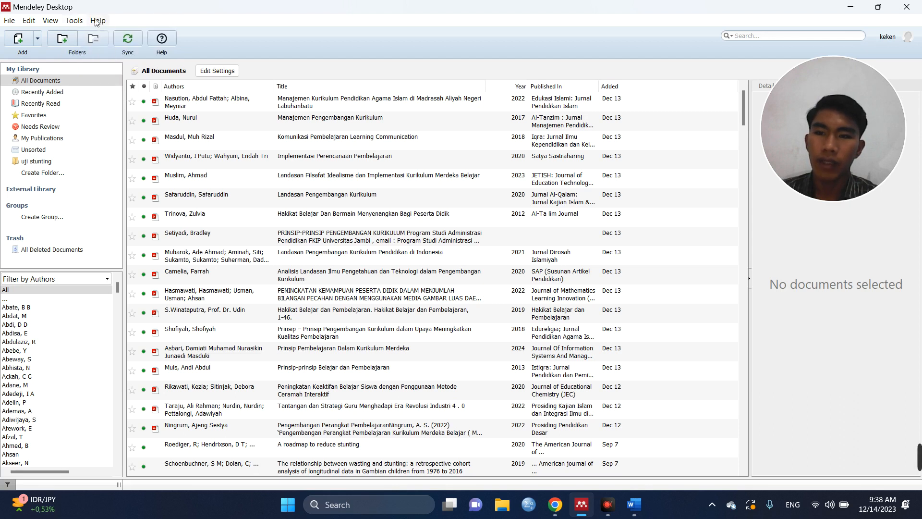
pyautogui.click(73, 22)
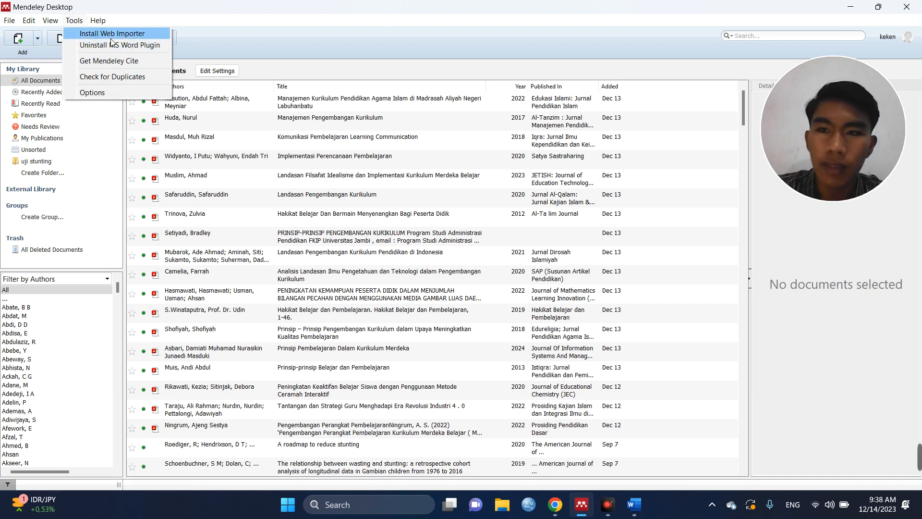
pyautogui.click(221, 38)
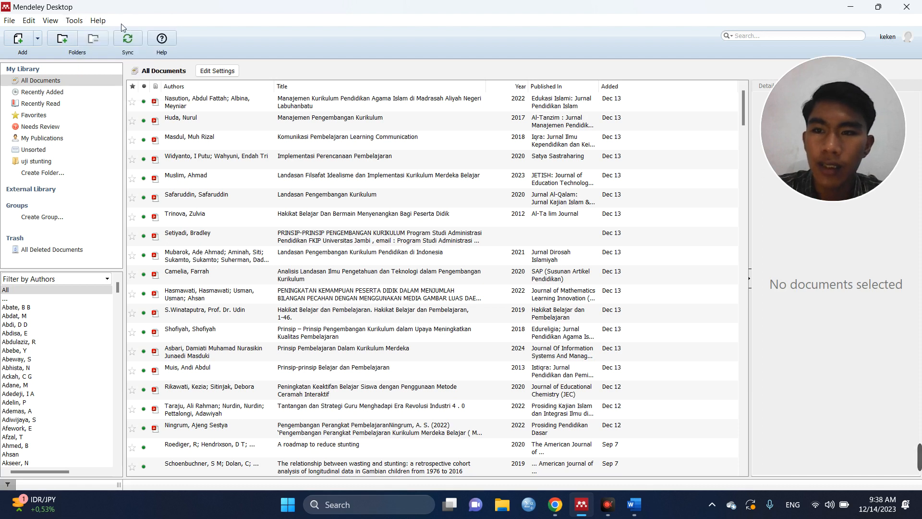
pyautogui.click(73, 23)
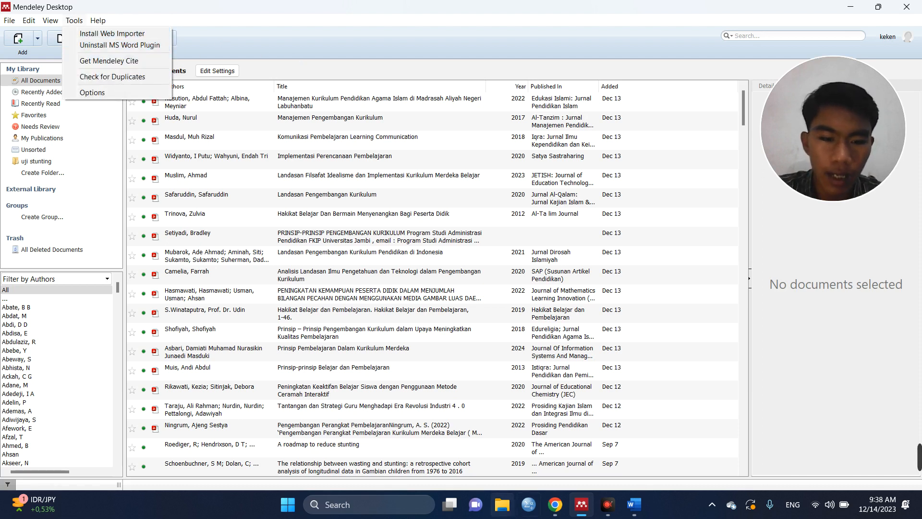
# Return to the Word document and run the Open Mendeley command of the Mendeley Cite-O-Matic plugin.
pyautogui.moveTo(585, 513)
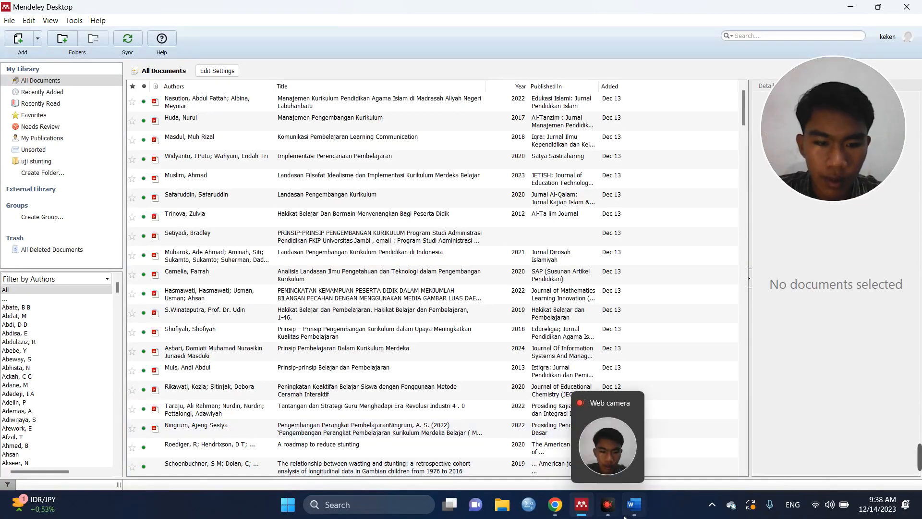
pyautogui.moveTo(630, 515)
pyautogui.click(635, 451)
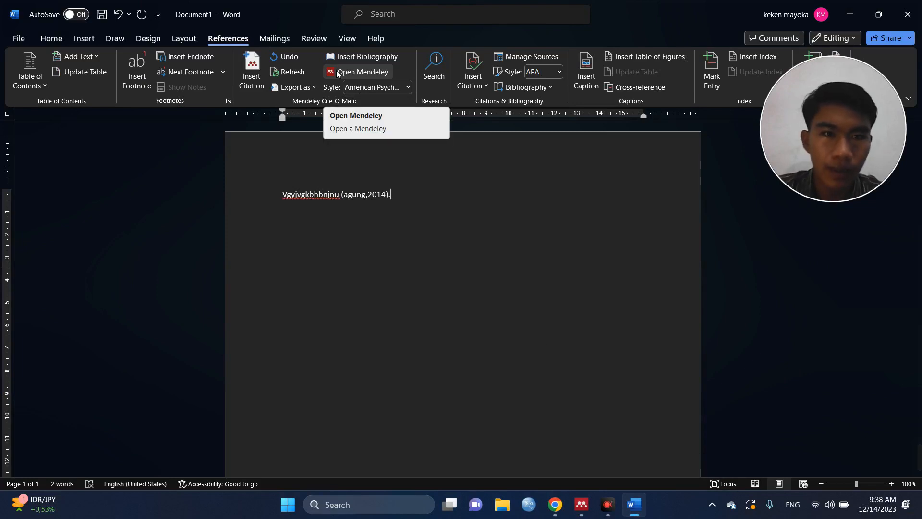
pyautogui.click(353, 72)
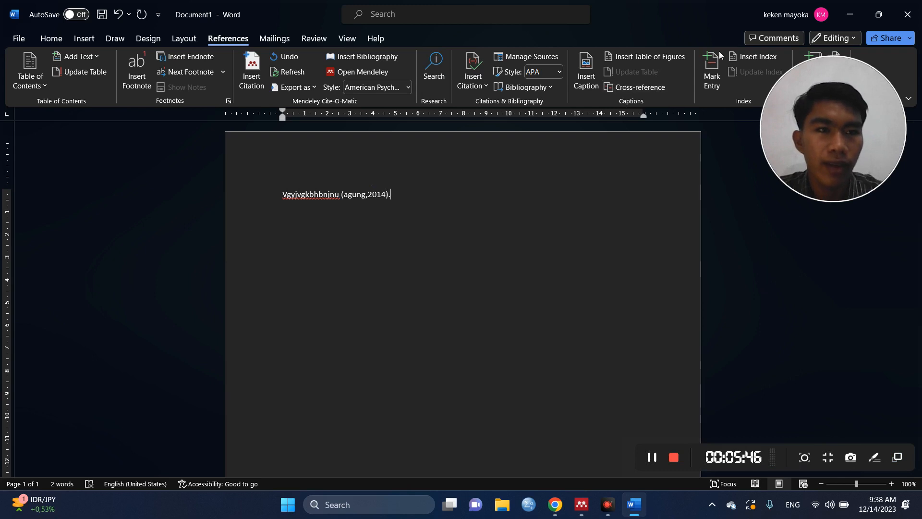
# Minimize the Word document and browse down the All Documents list in the Mendeley Desktop library.
pyautogui.click(853, 17)
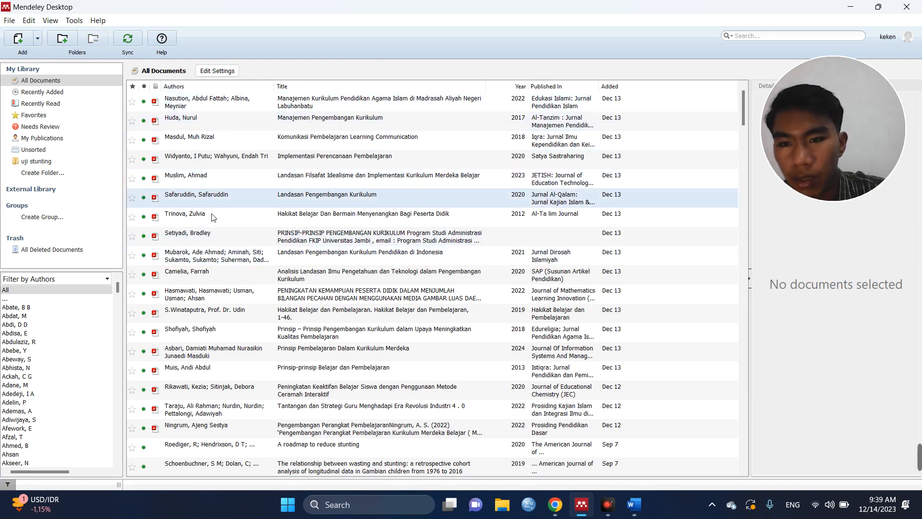
pyautogui.scroll(-10, 218, 235)
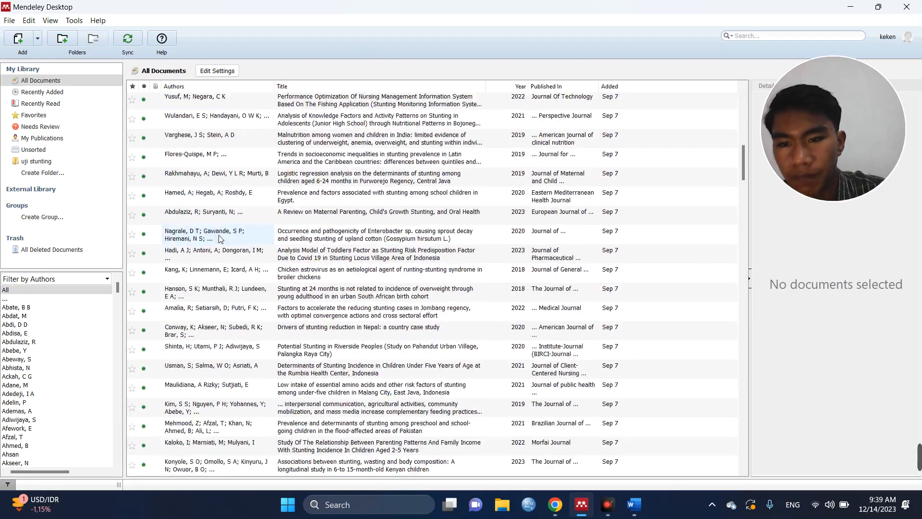
pyautogui.scroll(-10, 219, 239)
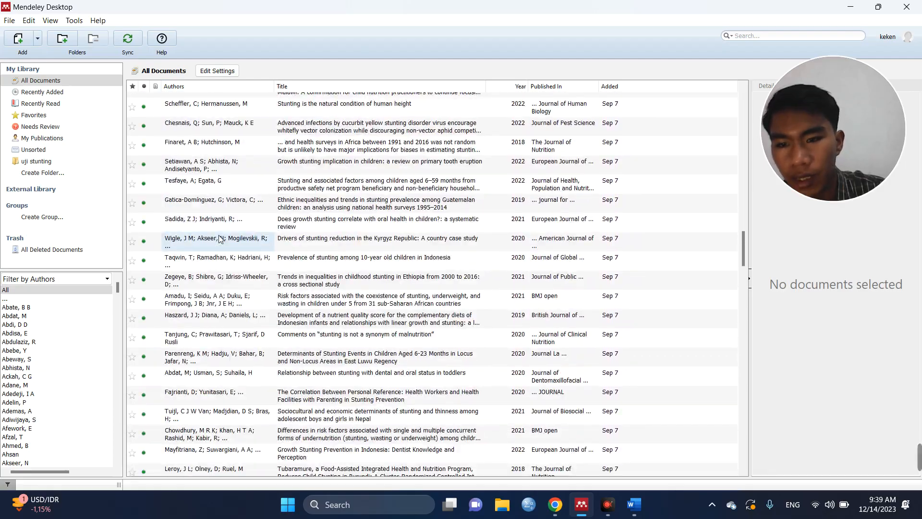
pyautogui.scroll(-10, 219, 239)
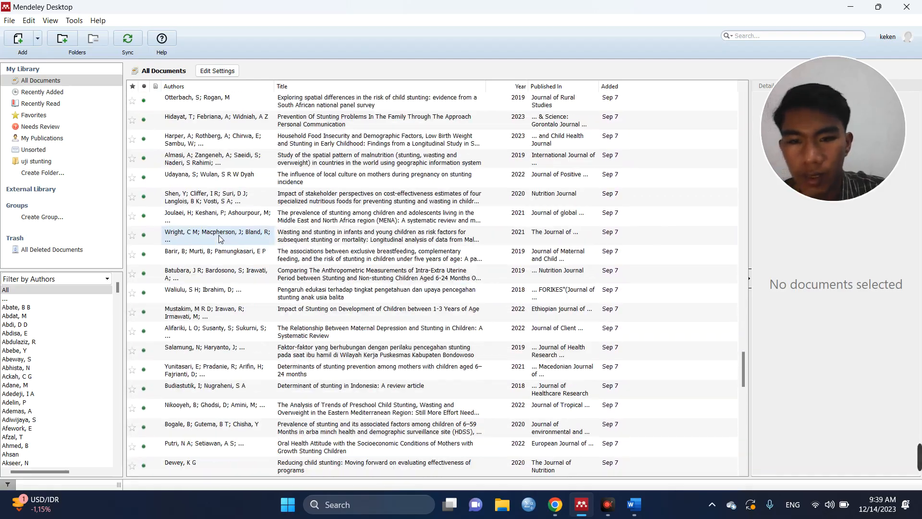
# Browse the All Documents list and examine the details of the "Landasan Pengembangan Kurikulum" entry.
pyautogui.scroll(-10, 219, 239)
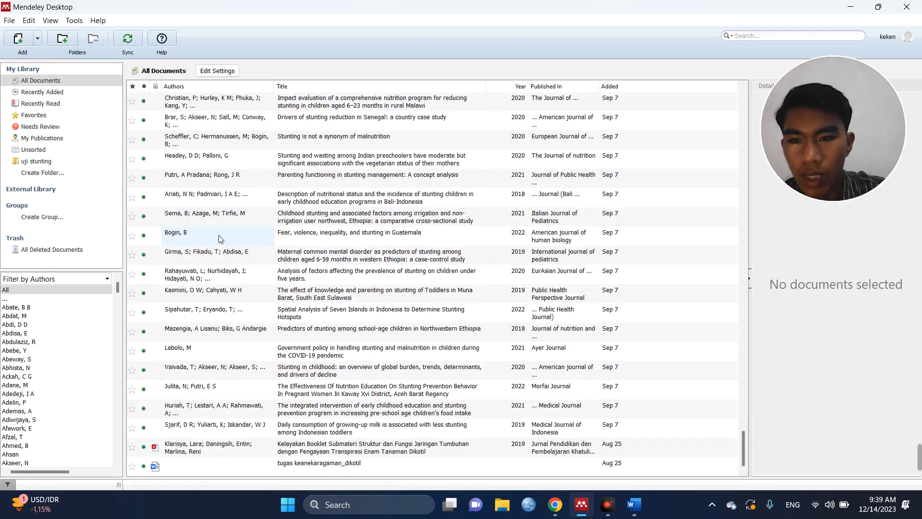
pyautogui.scroll(20, 219, 239)
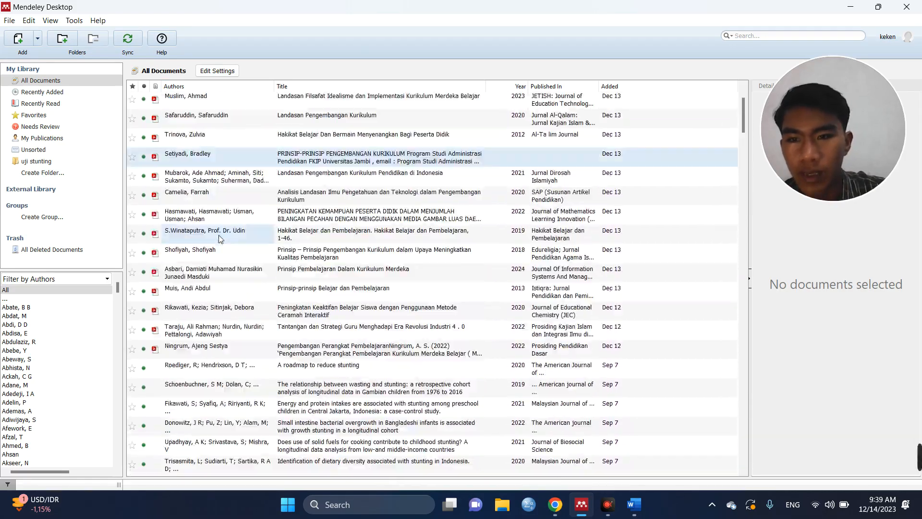
pyautogui.scroll(2, 218, 239)
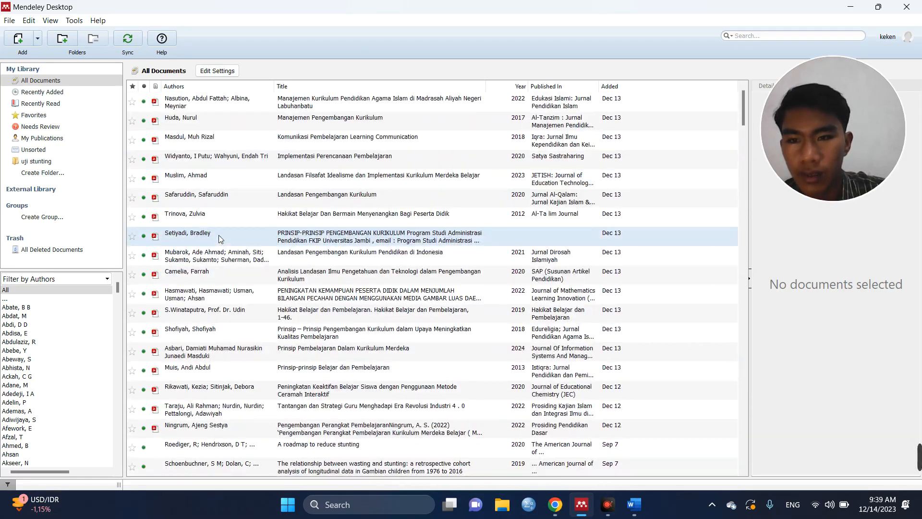
pyautogui.click(299, 205)
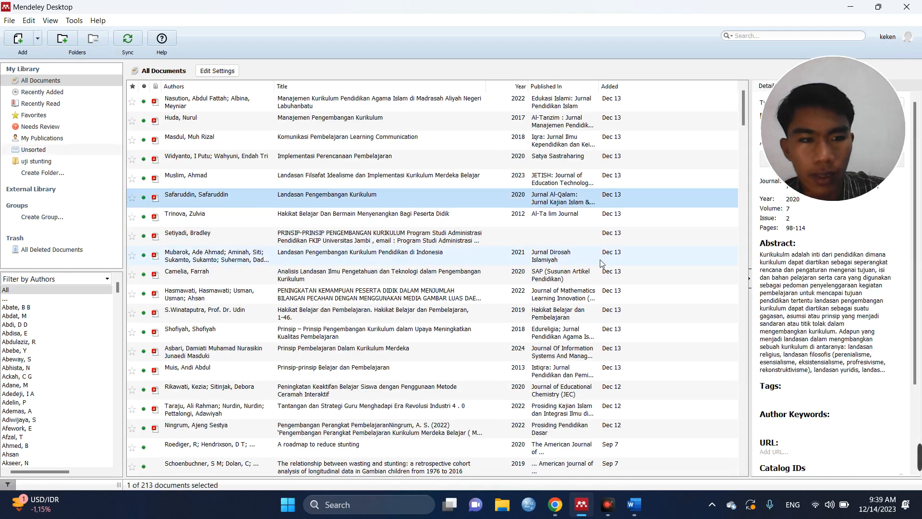
pyautogui.moveTo(824, 140); pyautogui.dragTo(610, 89)
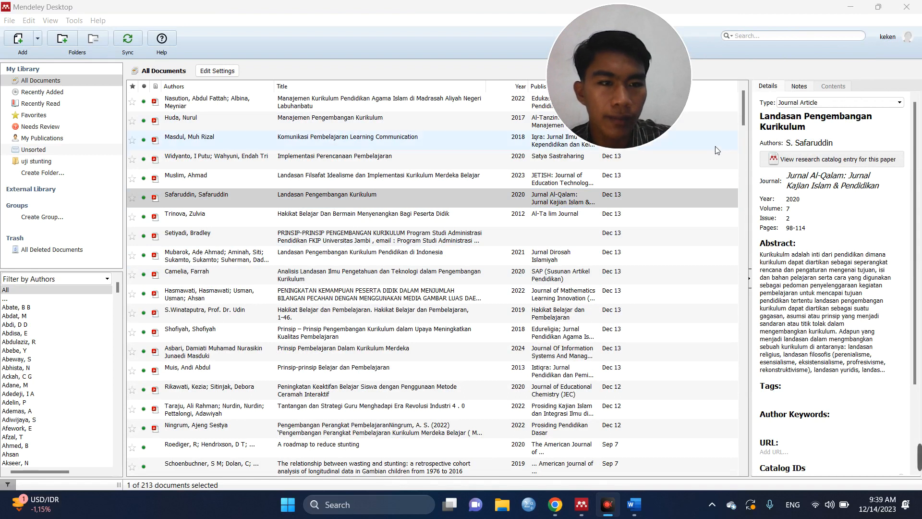
pyautogui.click(639, 195)
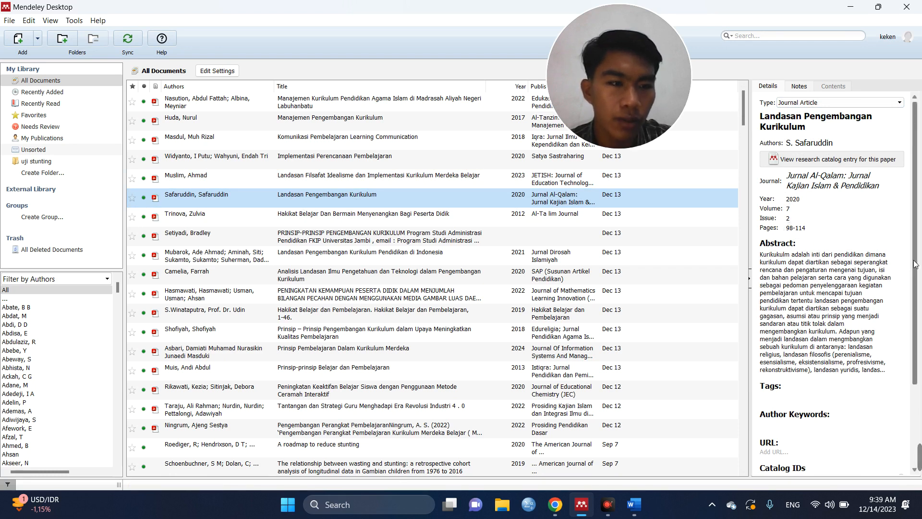
pyautogui.moveTo(915, 264); pyautogui.dragTo(909, 366)
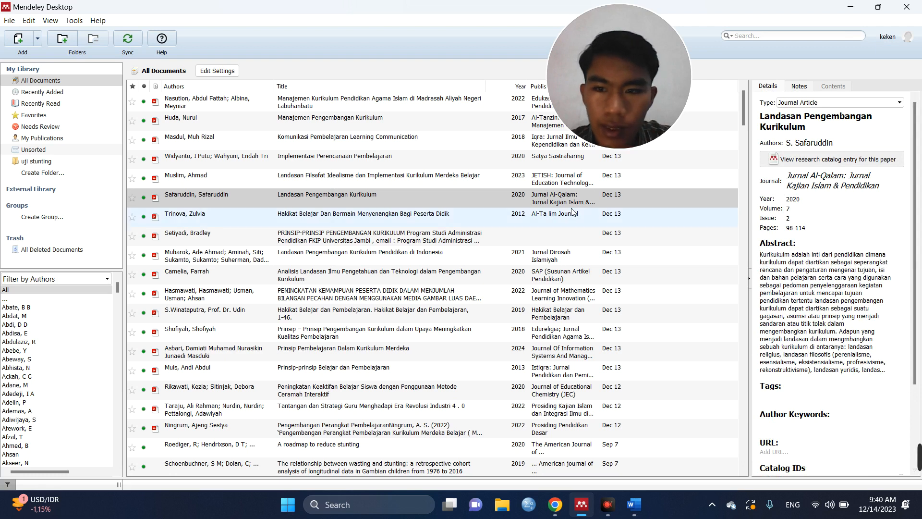
# Examine the year, issue, pages, abstract and attached file in the details of the "Implementasi Perencanaan Pembelajaran" entry.
pyautogui.click(312, 164)
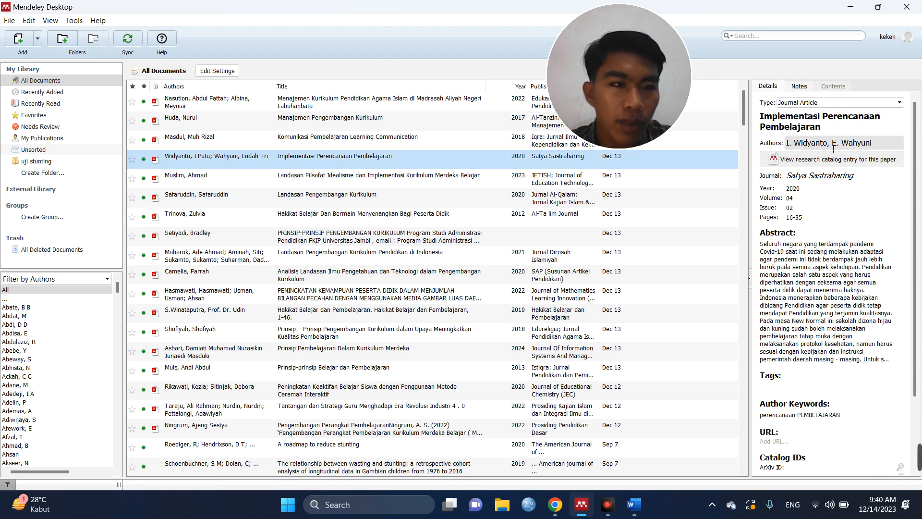
pyautogui.click(792, 188)
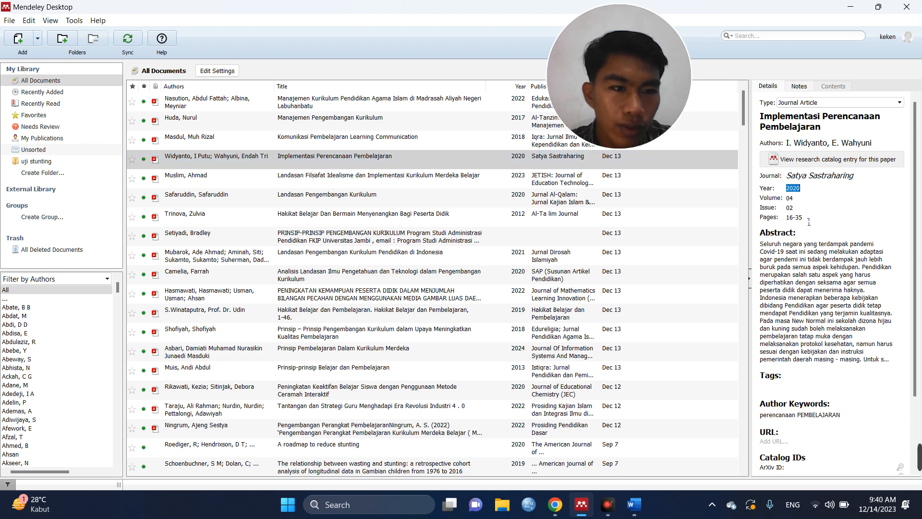
pyautogui.click(786, 204)
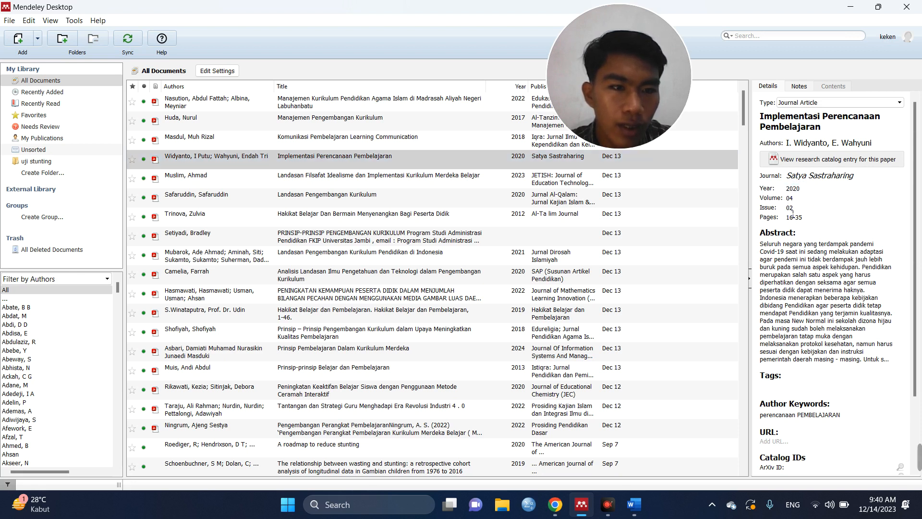
pyautogui.moveTo(790, 217); pyautogui.dragTo(804, 228)
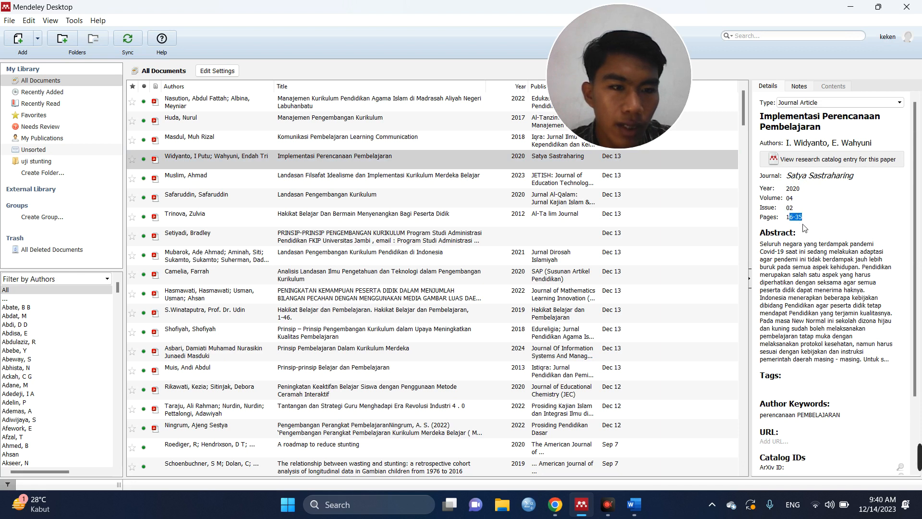
pyautogui.scroll(-2, 798, 249)
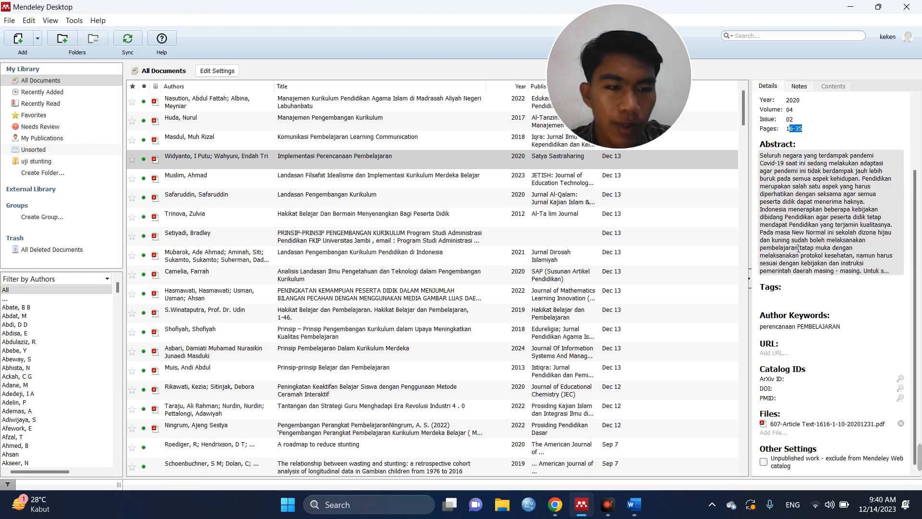
pyautogui.scroll(2, 798, 248)
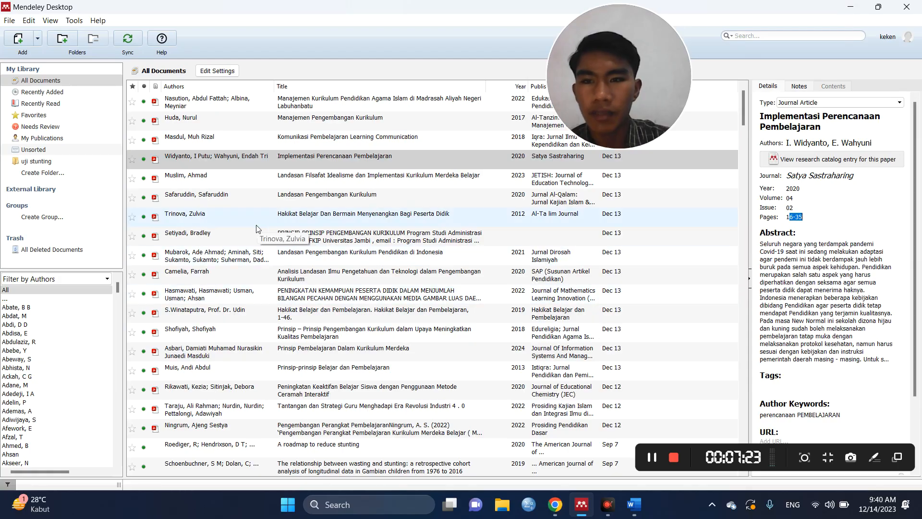
# Browse down to the end of the All Documents list and minimize Mendeley Desktop.
pyautogui.scroll(-8, 191, 141)
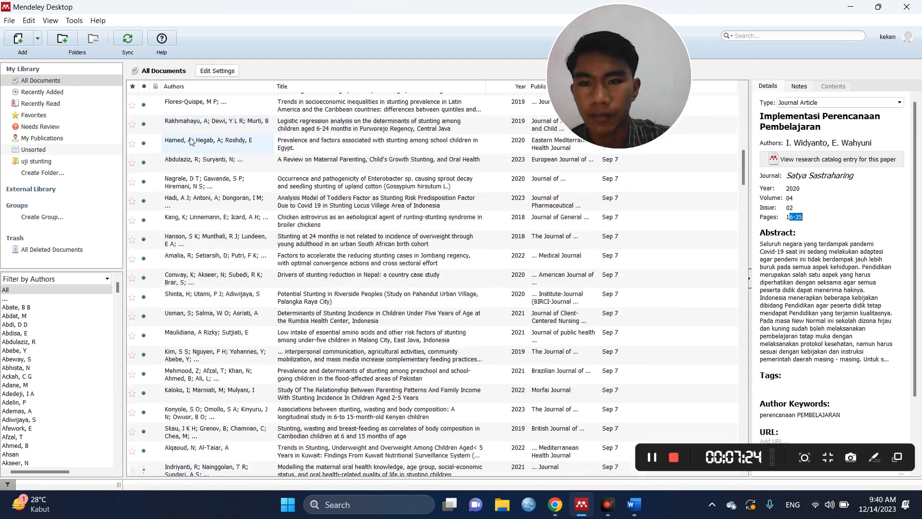
pyautogui.scroll(-10, 190, 142)
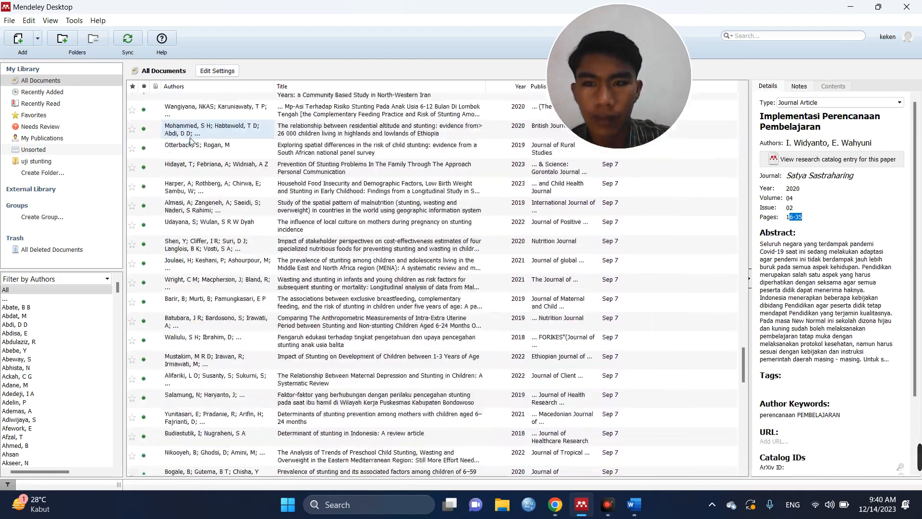
pyautogui.scroll(-6, 190, 141)
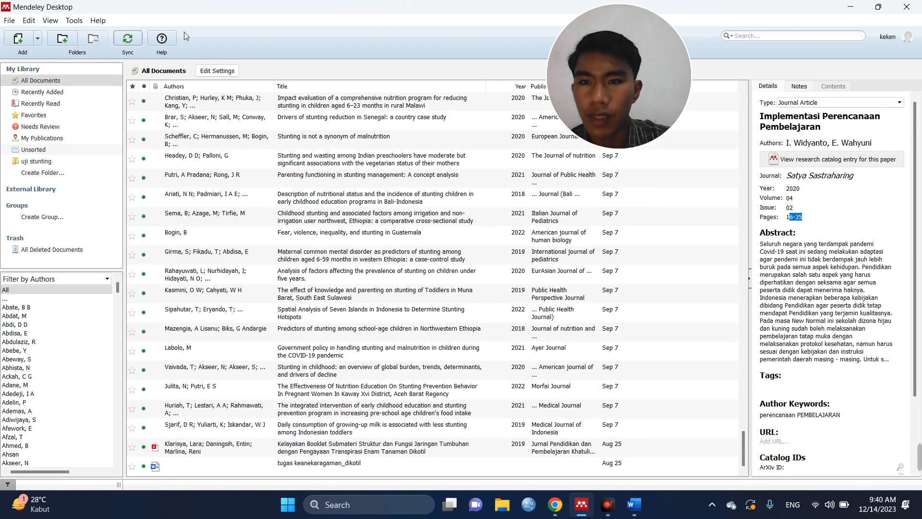
pyautogui.click(850, 10)
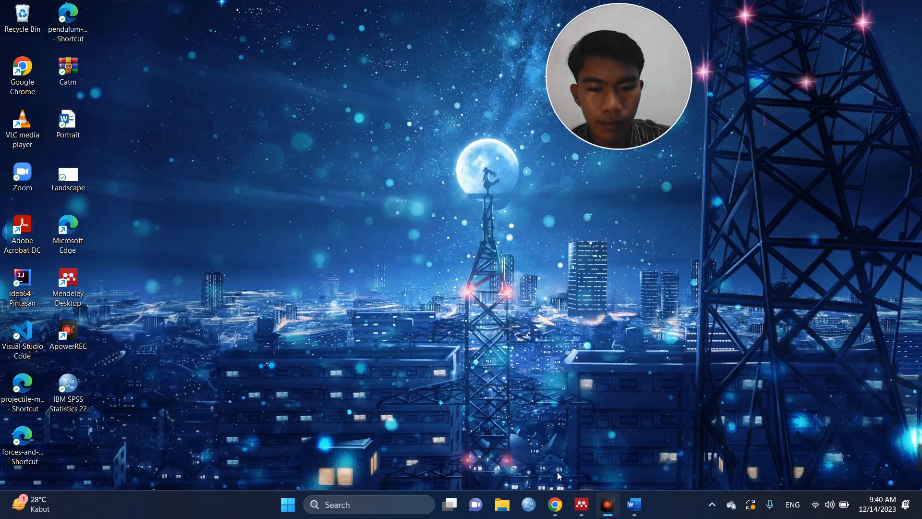
# Switch to Chrome, search the web for "scholar" in a new tab, and open the Google Scholar site from the results.
pyautogui.click(555, 504)
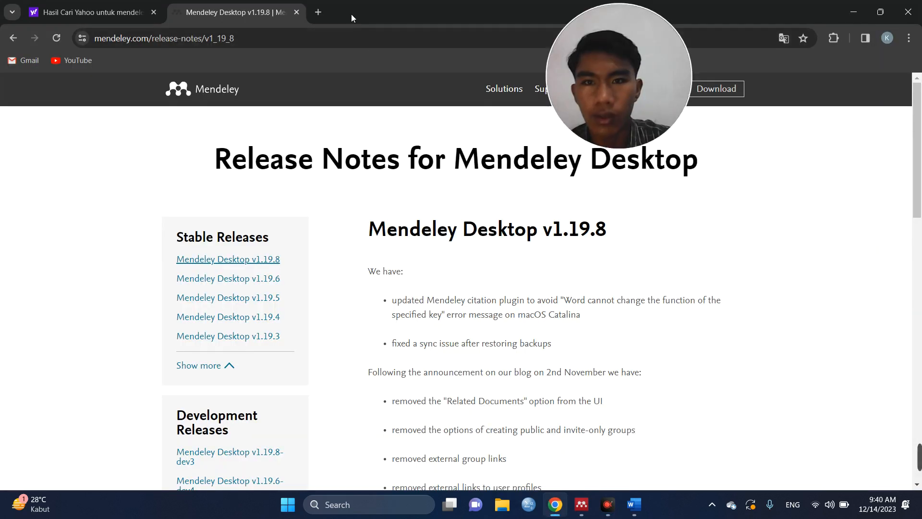
pyautogui.click(317, 12)
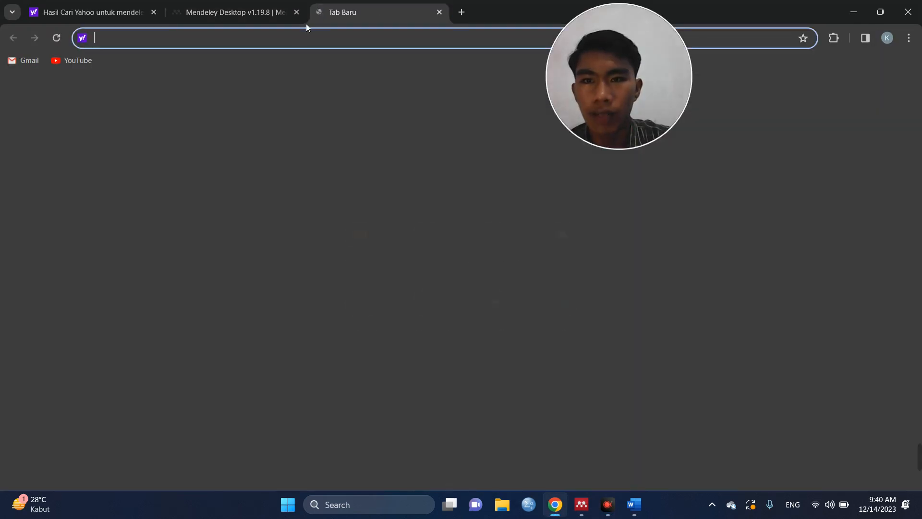
pyautogui.write('Sch')
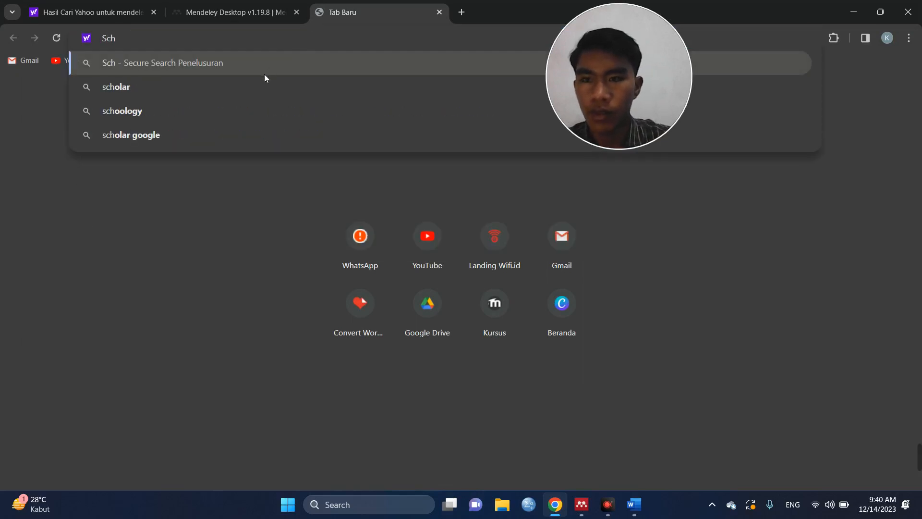
pyautogui.click(257, 88)
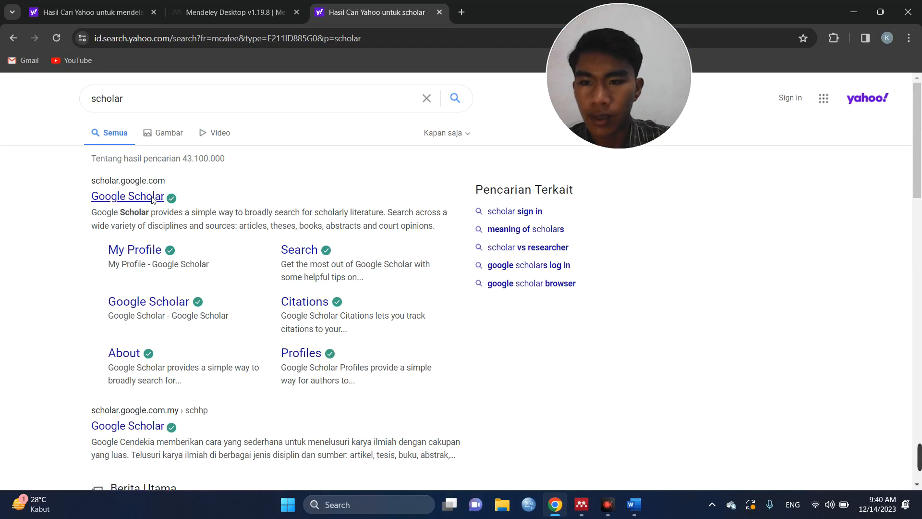
pyautogui.click(153, 198)
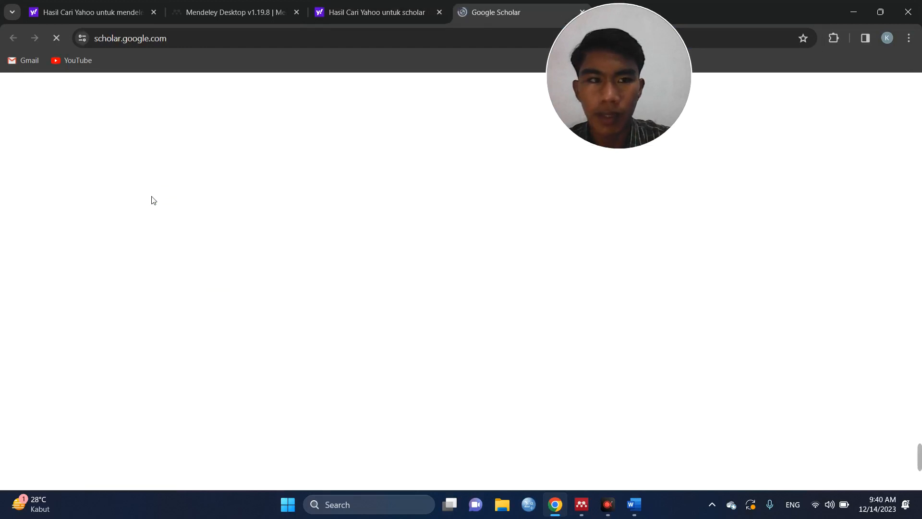
# Search Google Scholar for "jurnal dikotil" and open the umsida.ac.id PDF of "Alat Peraga Edukatif Pohon Dikotil Monokotil".
pyautogui.click(341, 203)
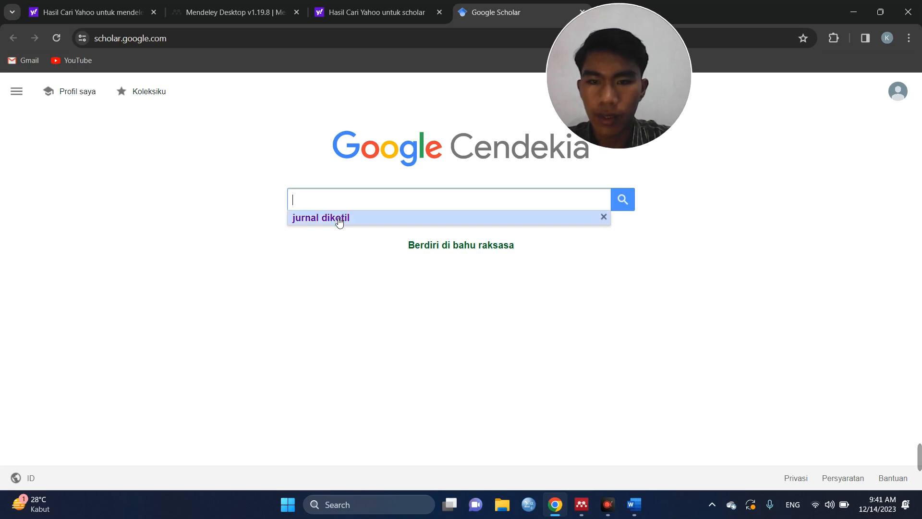
pyautogui.click(340, 217)
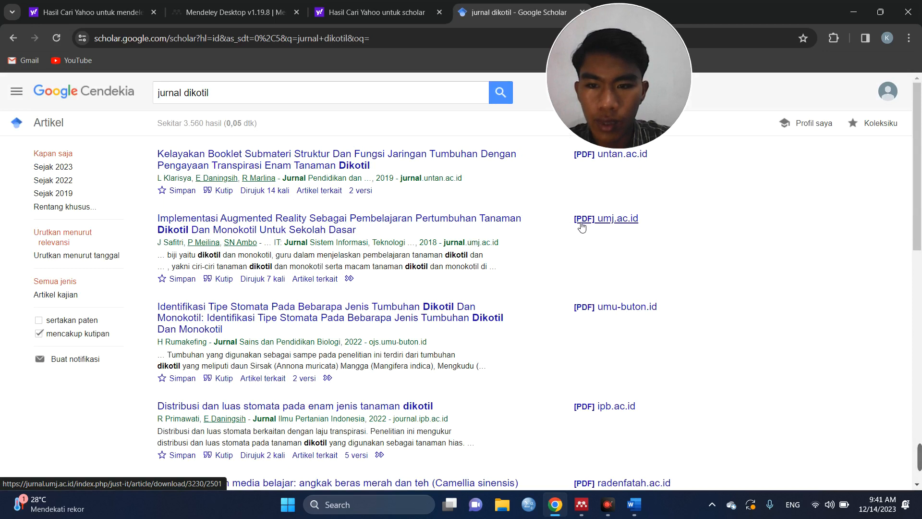
pyautogui.scroll(-8, 434, 280)
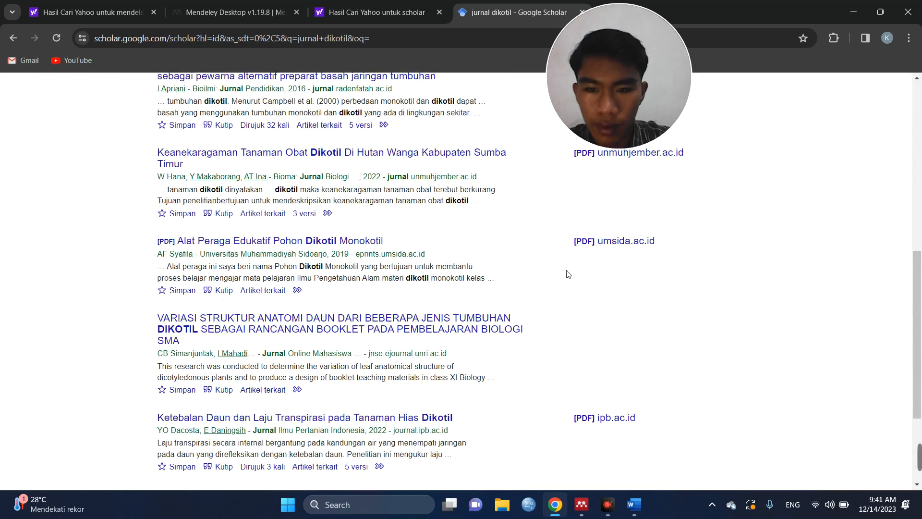
pyautogui.click(624, 242)
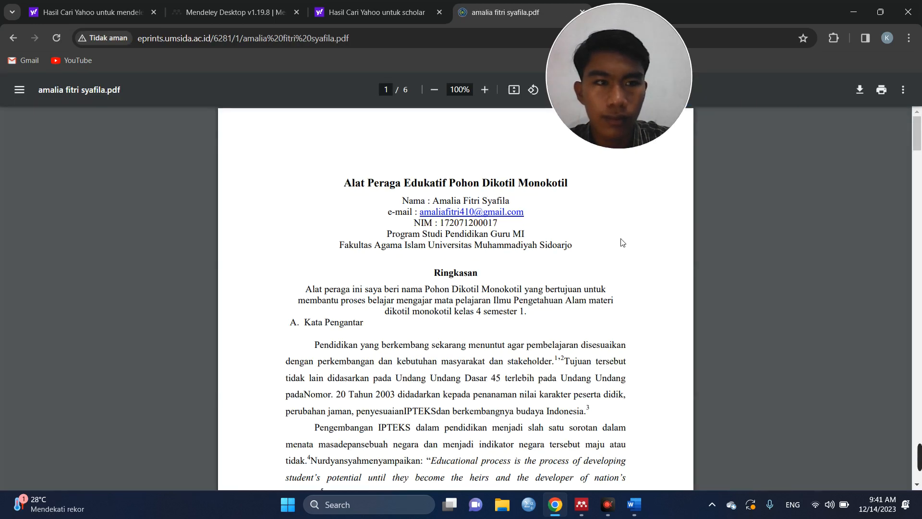
# Download the opened article PDF to the Downloads folder, keeping the suggested file name.
pyautogui.click(864, 89)
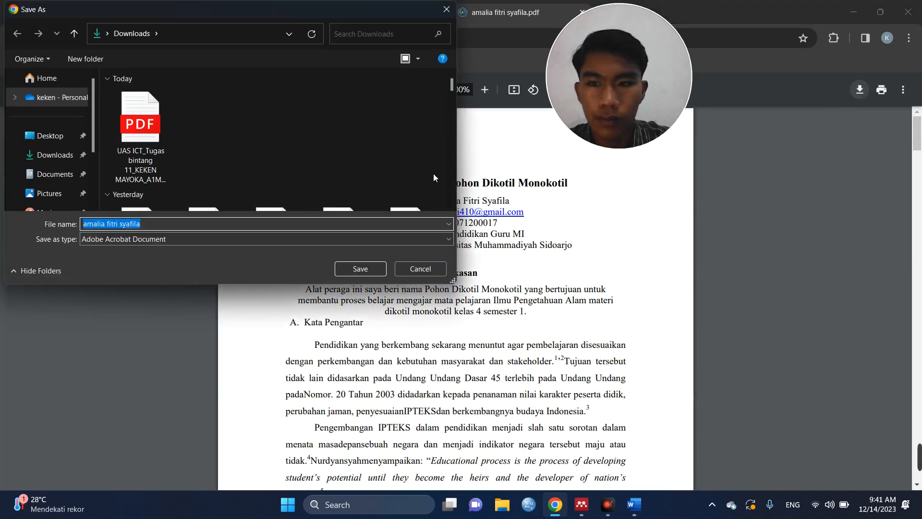
pyautogui.click(51, 161)
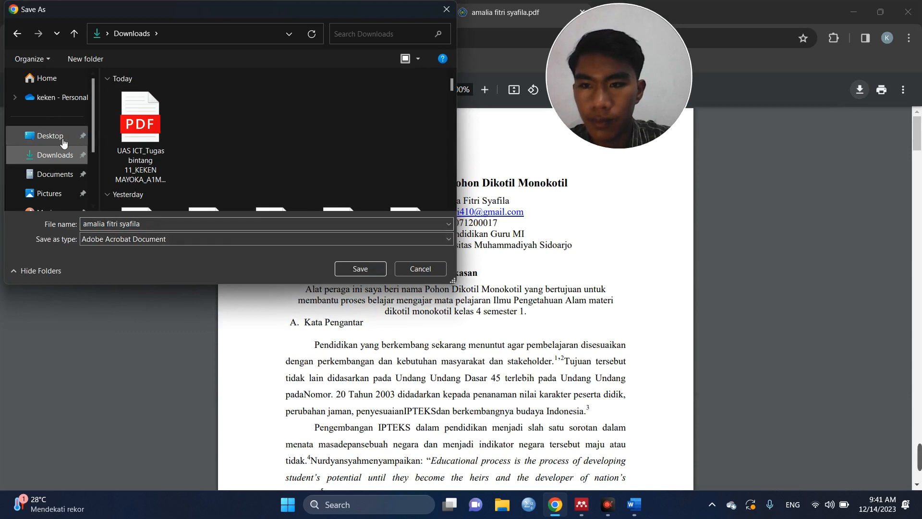
pyautogui.click(354, 270)
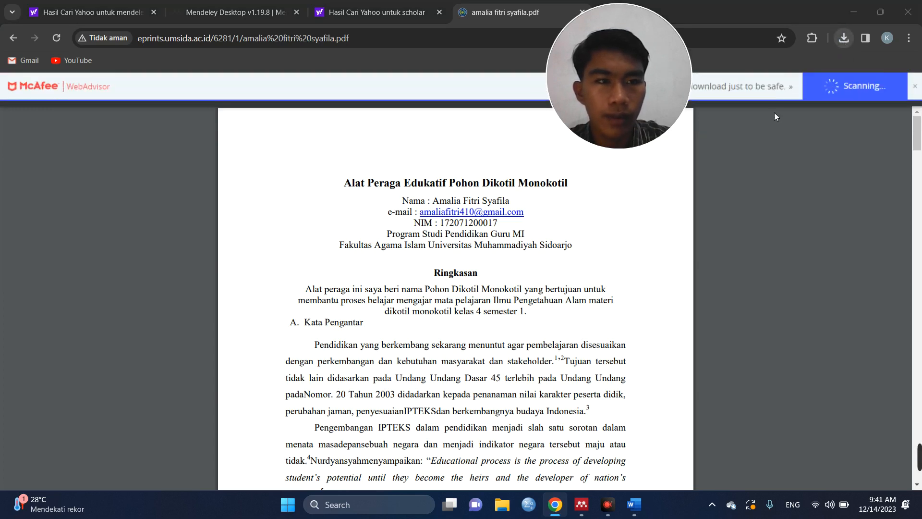
# Switch to Mendeley Desktop and add the newly downloaded article PDF from the Downloads folder to the library.
pyautogui.moveTo(581, 501)
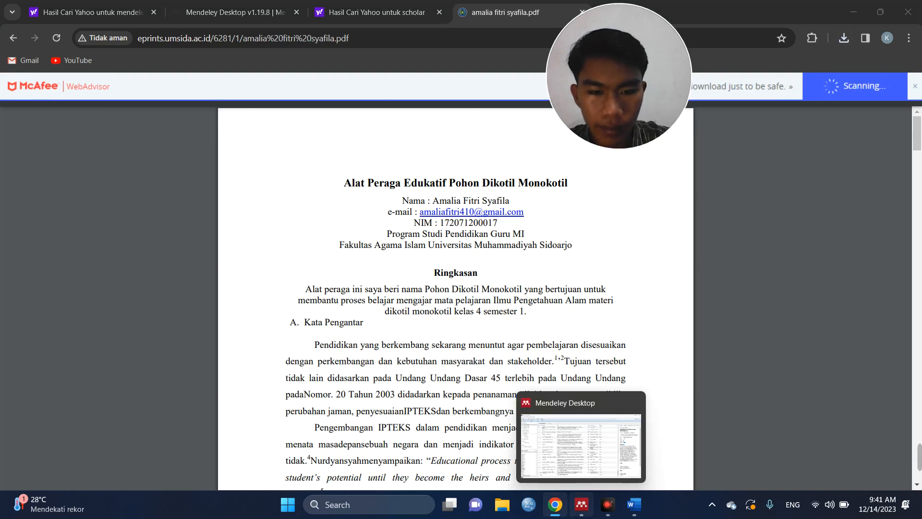
pyautogui.click(589, 458)
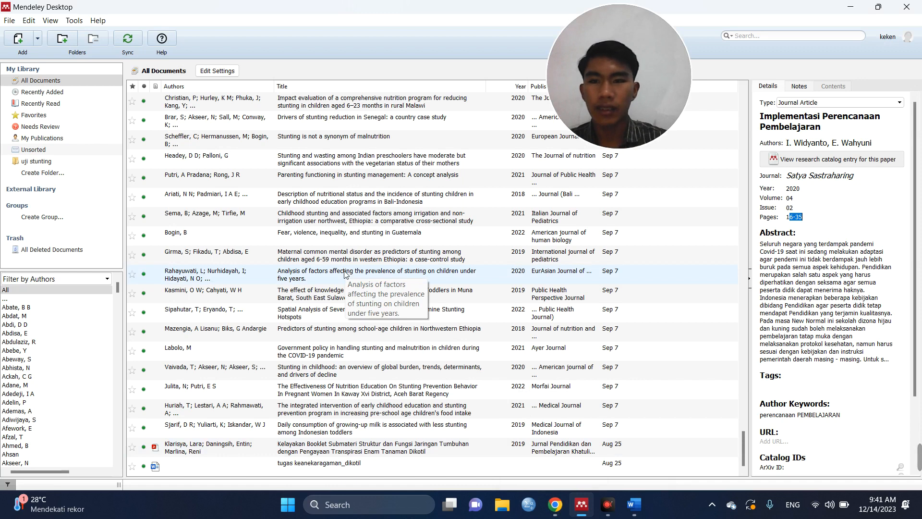
pyautogui.click(37, 43)
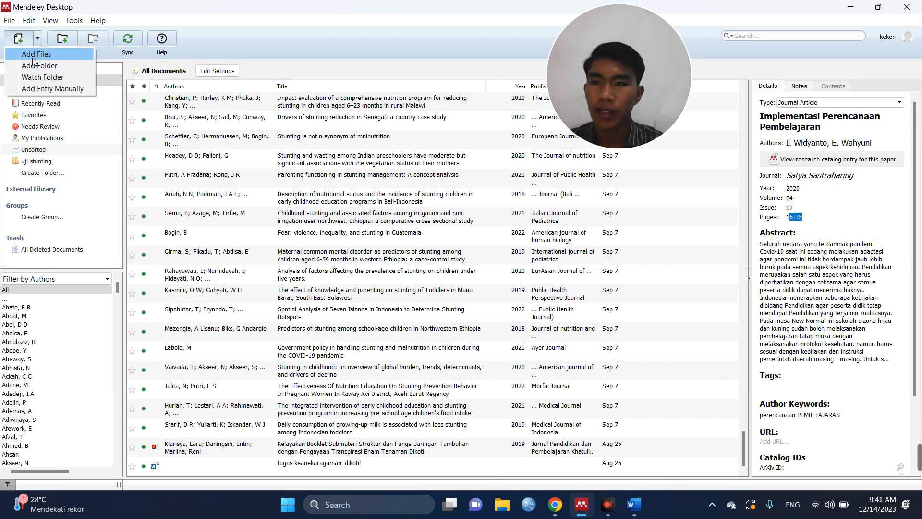
pyautogui.click(33, 56)
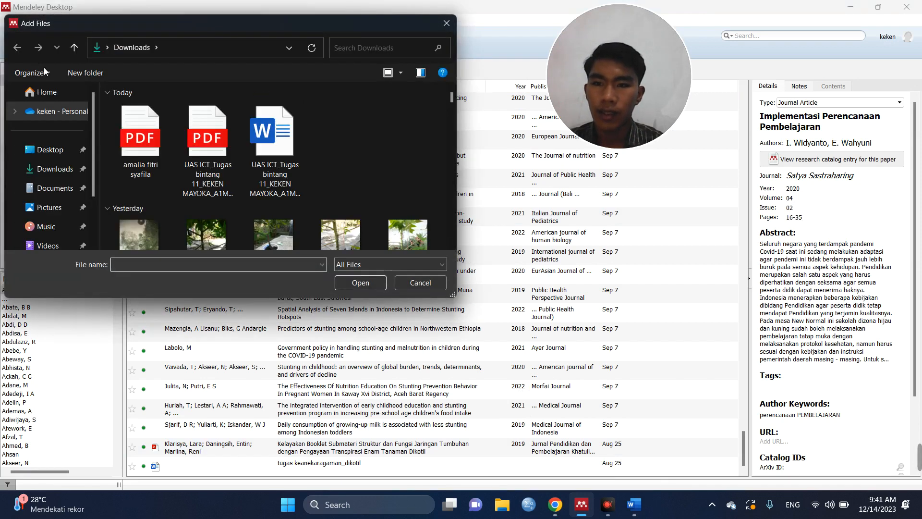
pyautogui.click(68, 172)
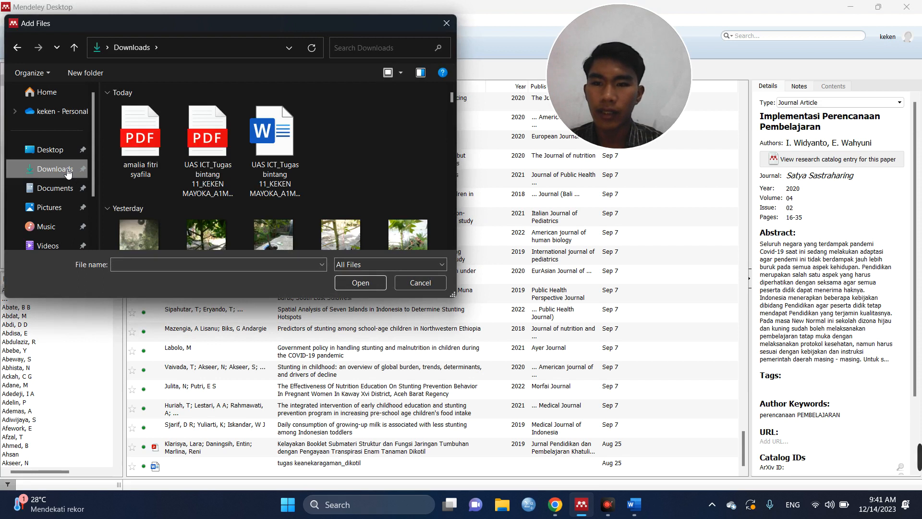
pyautogui.click(139, 169)
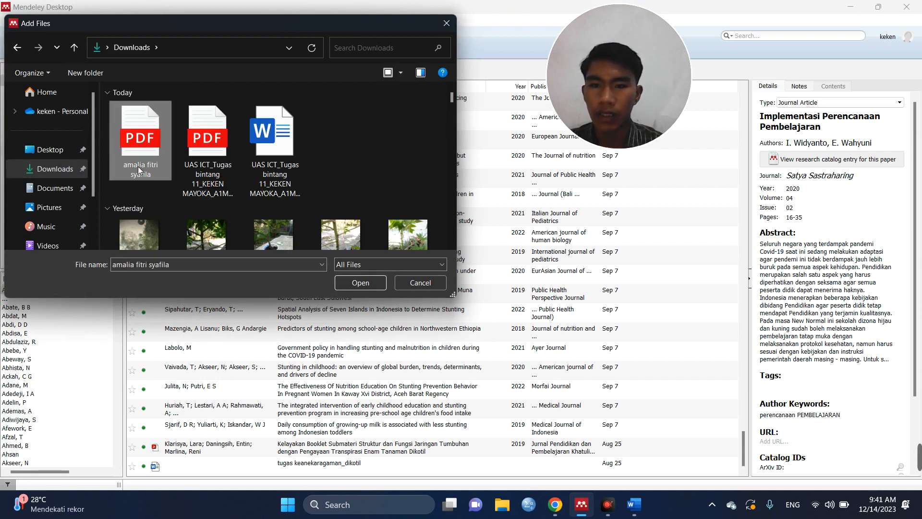
pyautogui.click(349, 283)
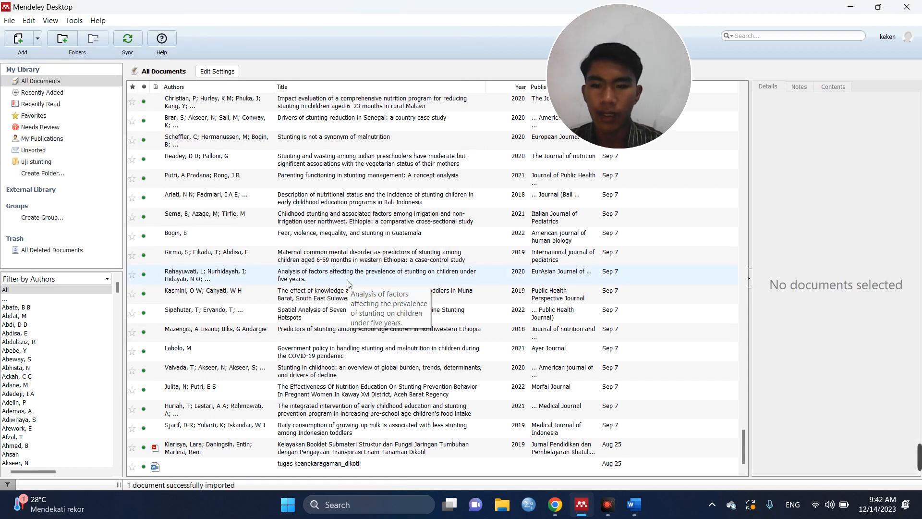
# Find the newly imported "Alat Peraga Edukatif Pohon Dikotil Monokotil" entry at the end of All Documents and show its details.
pyautogui.scroll(3, 349, 283)
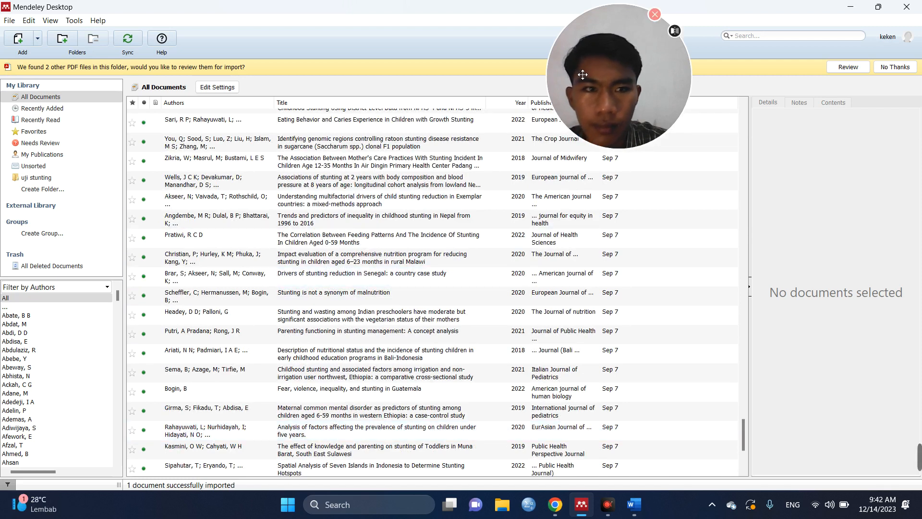
pyautogui.moveTo(585, 76); pyautogui.dragTo(802, 144)
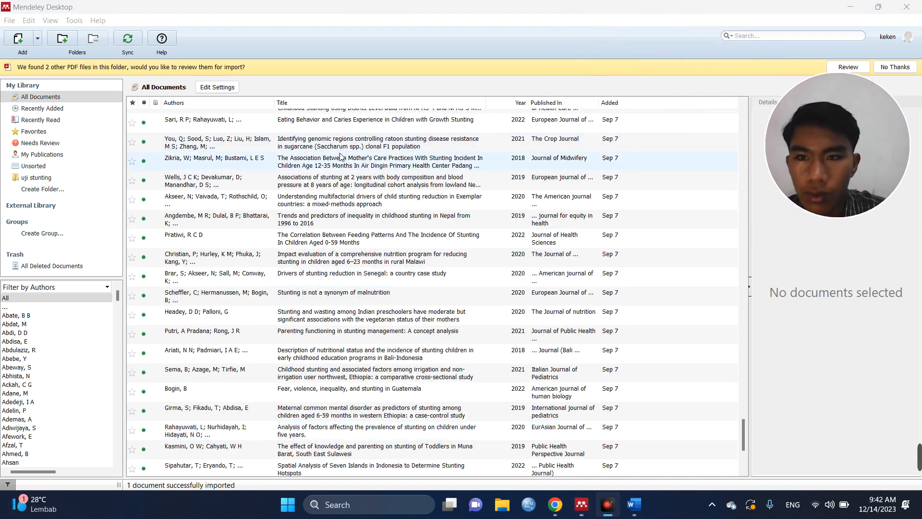
pyautogui.scroll(-5, 339, 156)
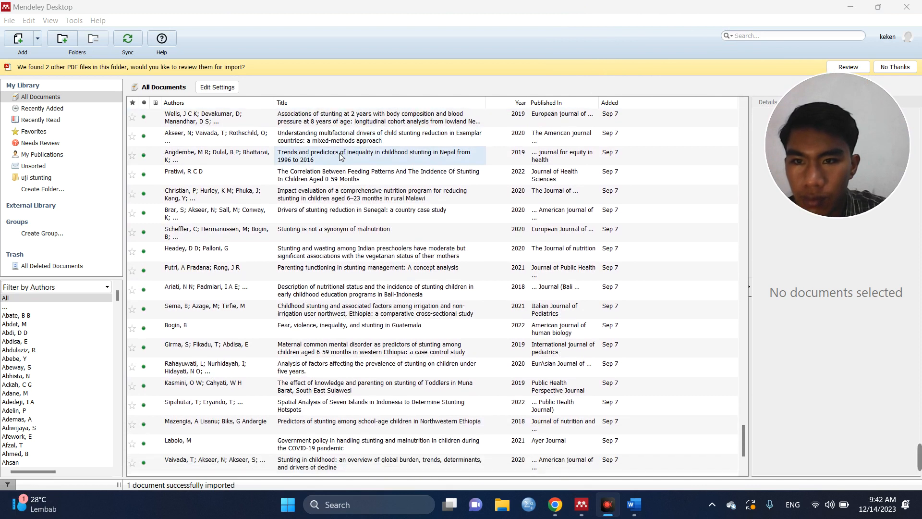
pyautogui.scroll(-4, 339, 156)
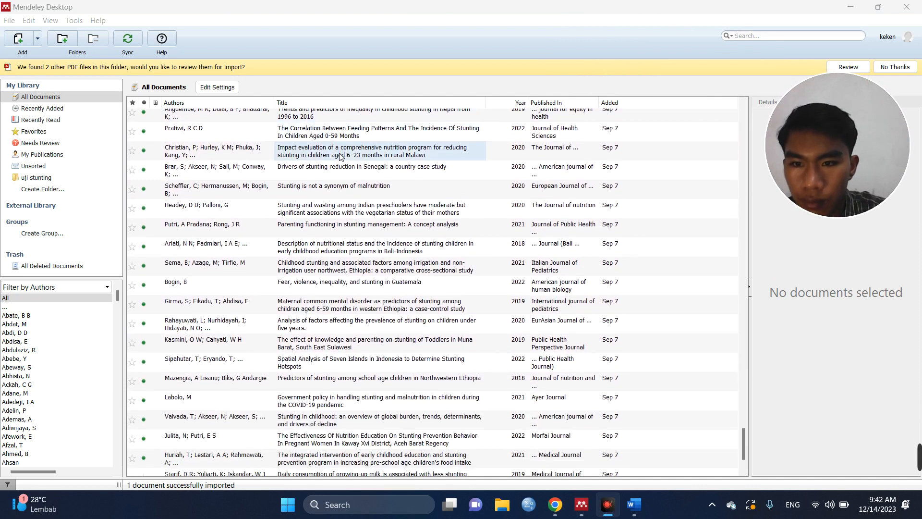
pyautogui.scroll(-2, 339, 156)
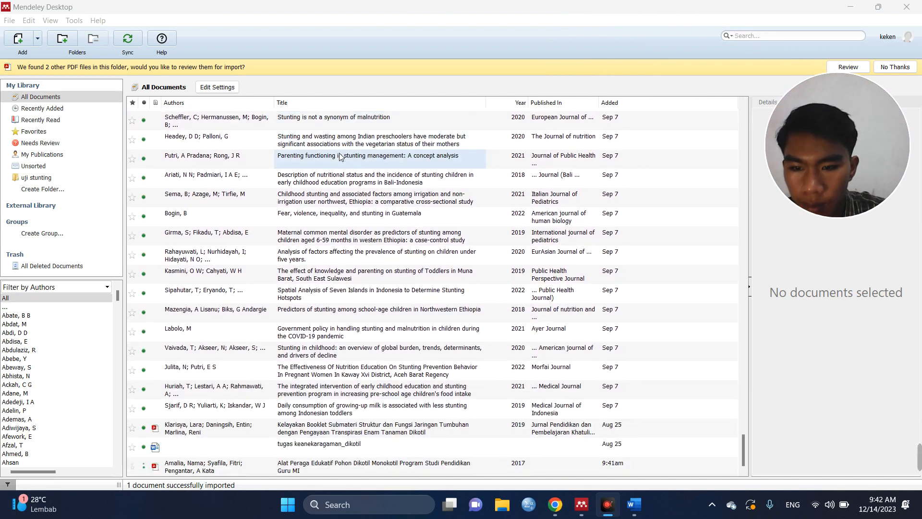
pyautogui.click(290, 464)
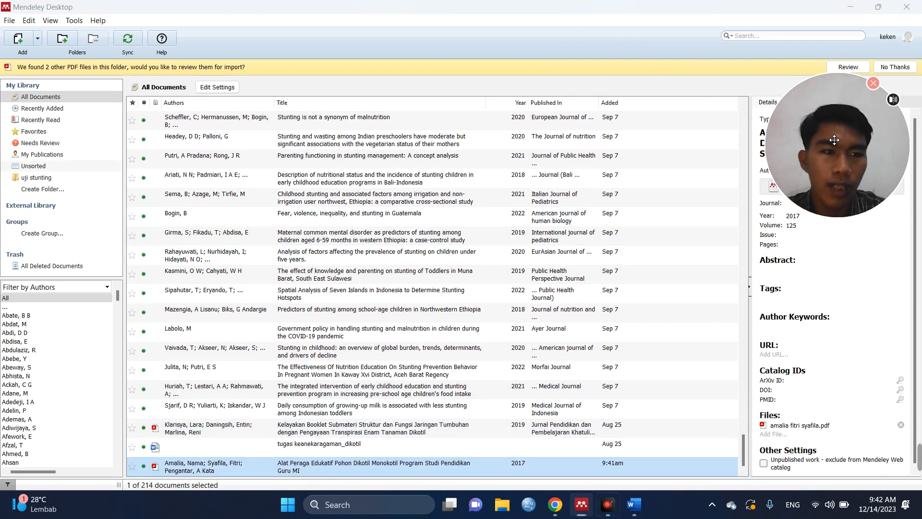
# Check the imported entry's title, authors, year and volume, comparing its details with the original PDF in Chrome.
pyautogui.moveTo(835, 140); pyautogui.dragTo(632, 122)
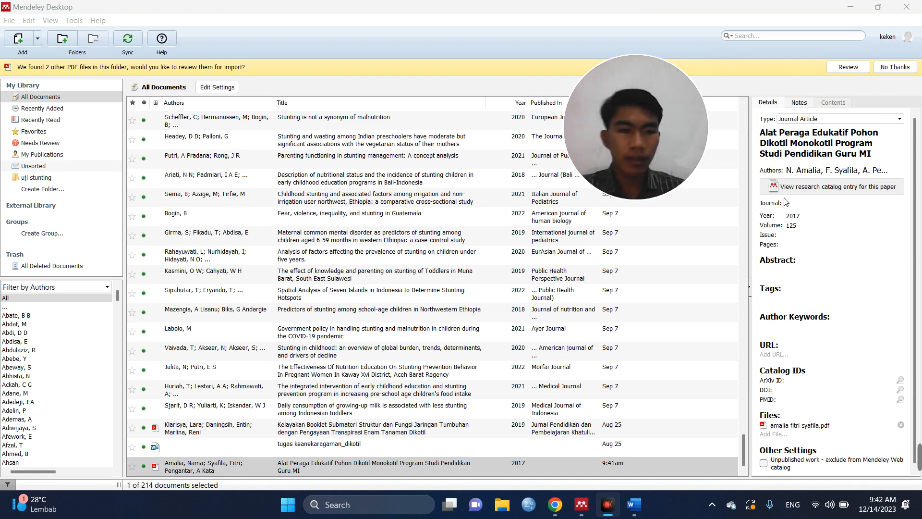
pyautogui.click(764, 136)
pyautogui.moveTo(763, 136); pyautogui.dragTo(870, 161)
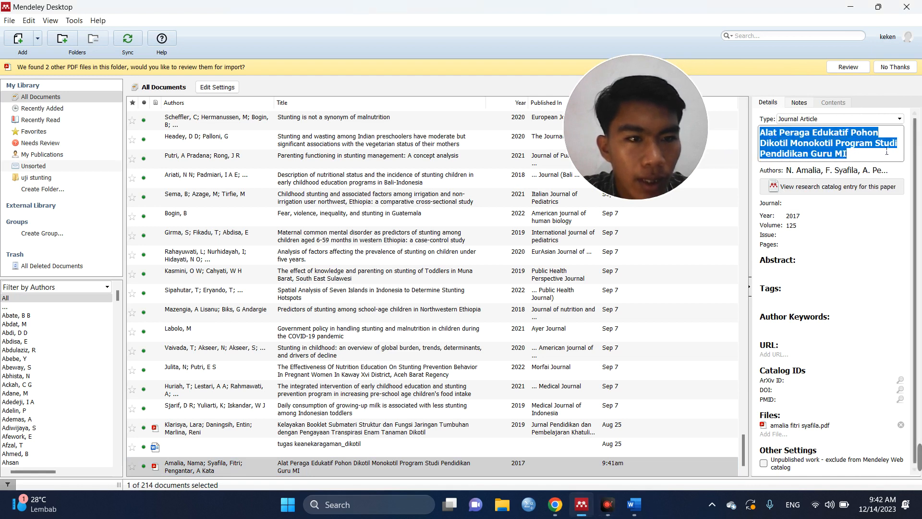
pyautogui.click(870, 157)
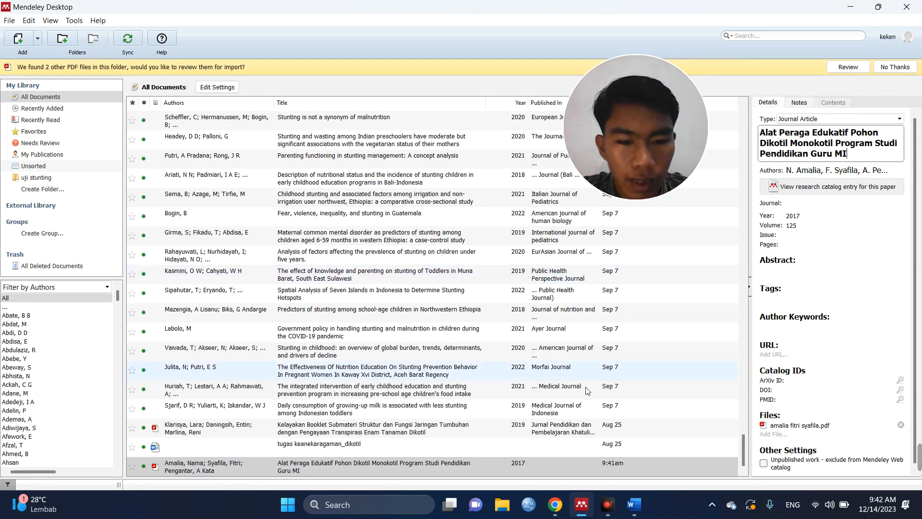
pyautogui.moveTo(561, 503)
pyautogui.click(558, 481)
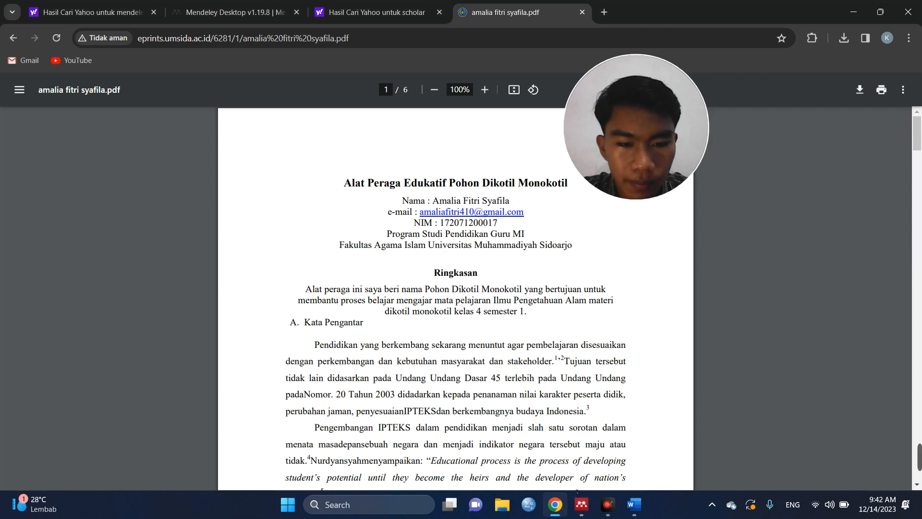
pyautogui.click(595, 459)
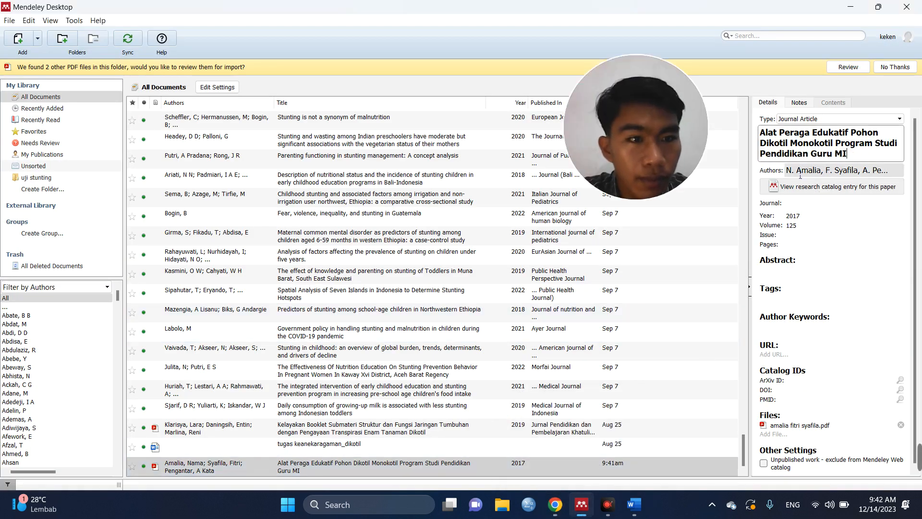
pyautogui.click(784, 219)
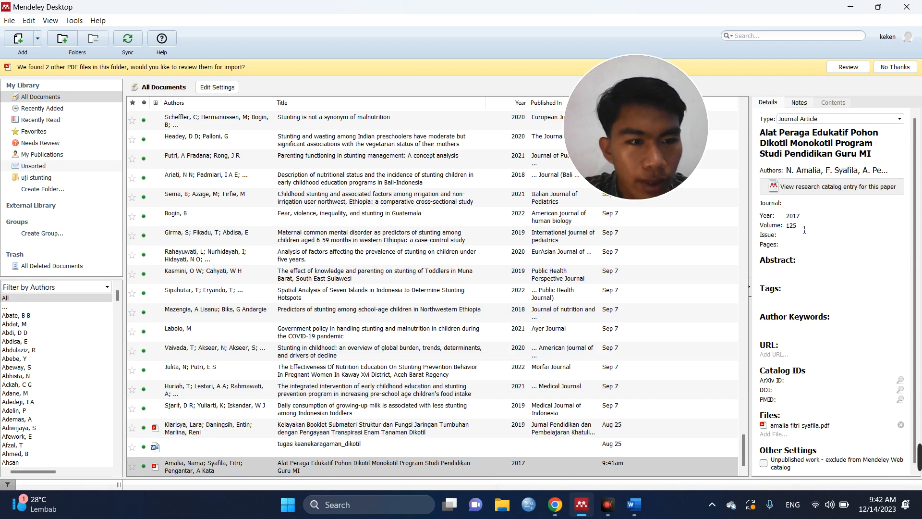
pyautogui.scroll(-1, 804, 230)
pyautogui.scroll(1, 804, 230)
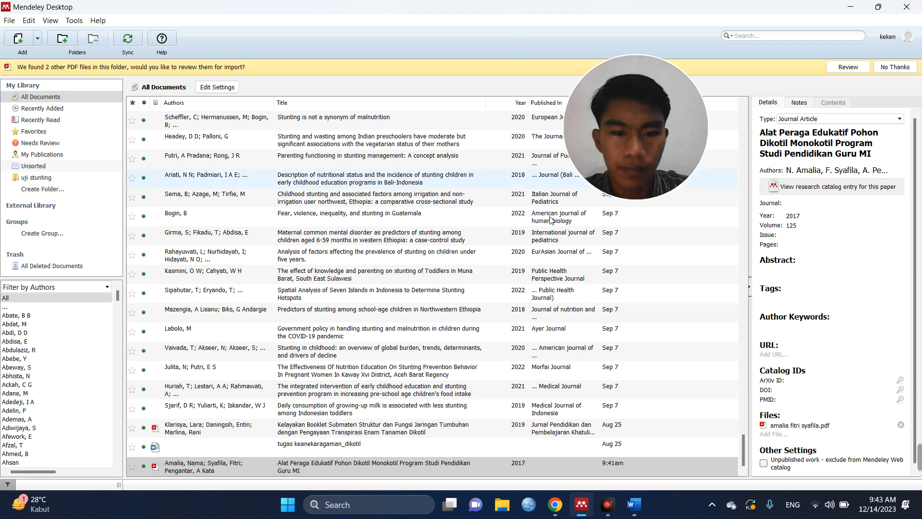
# Switch to the article PDF in Chrome and copy the page 2 sentence starting "Persoalan yang muncul diatas diidentifikasi".
pyautogui.moveTo(555, 504)
pyautogui.click(553, 472)
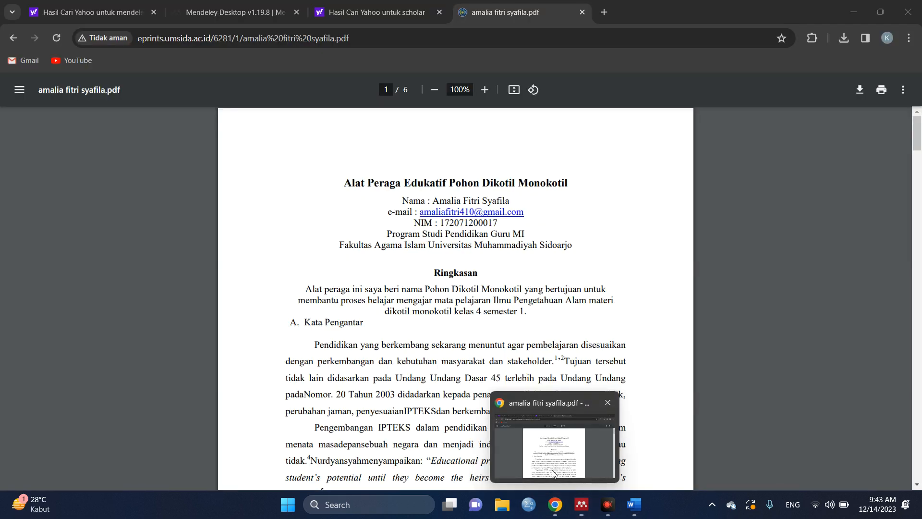
pyautogui.scroll(-3, 401, 302)
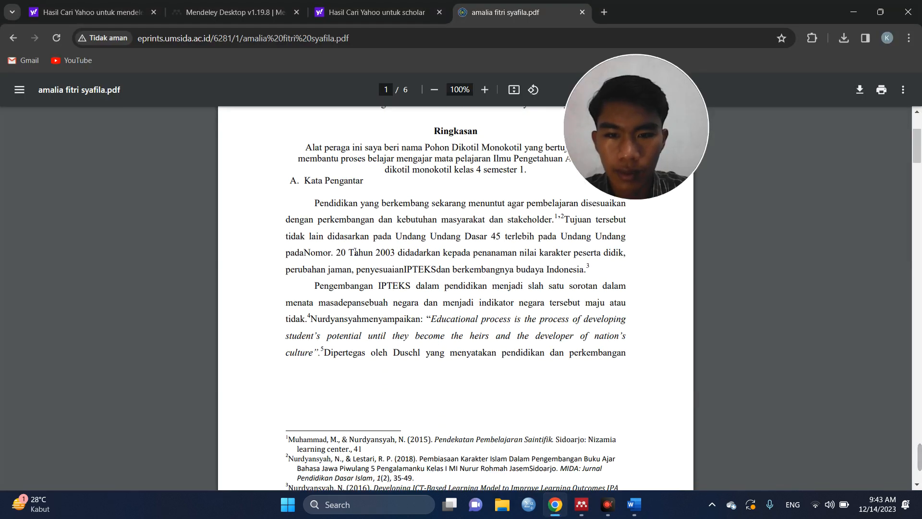
pyautogui.moveTo(642, 514)
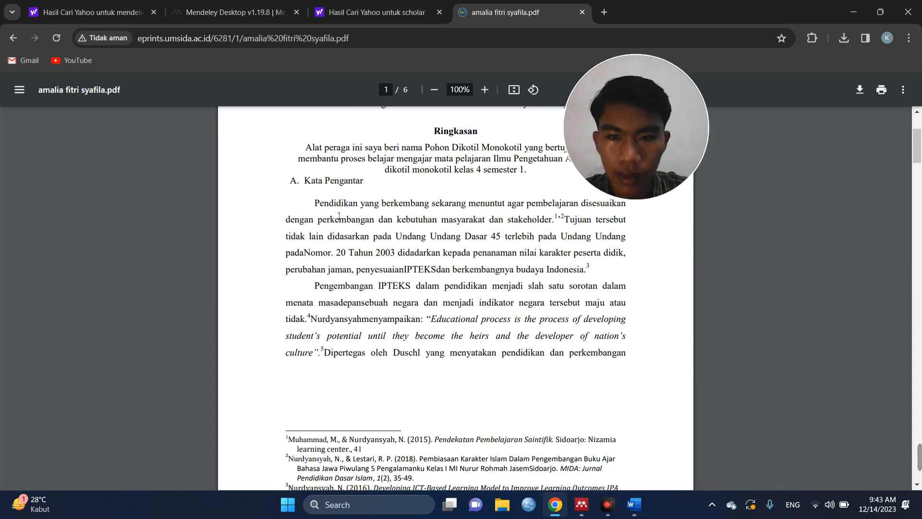
pyautogui.scroll(-1, 326, 272)
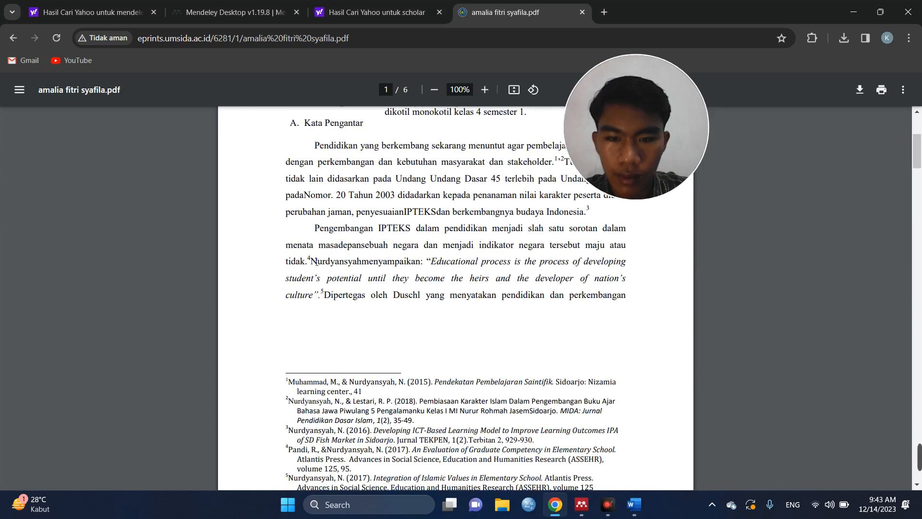
pyautogui.scroll(-10, 316, 260)
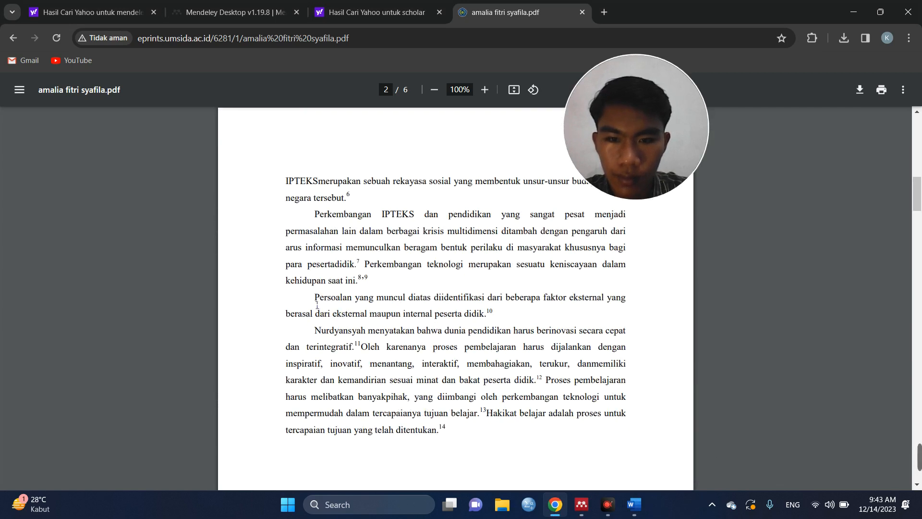
pyautogui.moveTo(314, 300); pyautogui.dragTo(490, 320)
pyautogui.hotkey('ctrl', 'c')
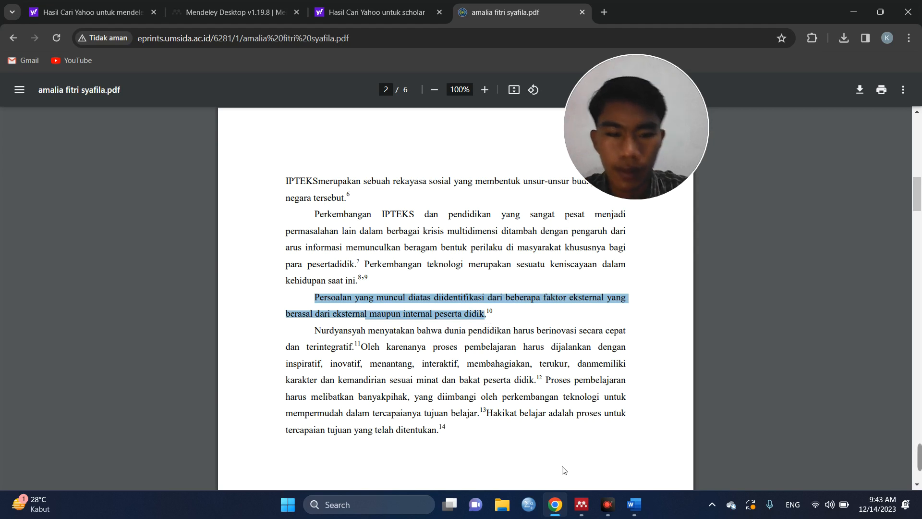
# Switch to Word and paste the copied sentence on a new line below the existing sample text.
pyautogui.moveTo(634, 505)
pyautogui.click(632, 480)
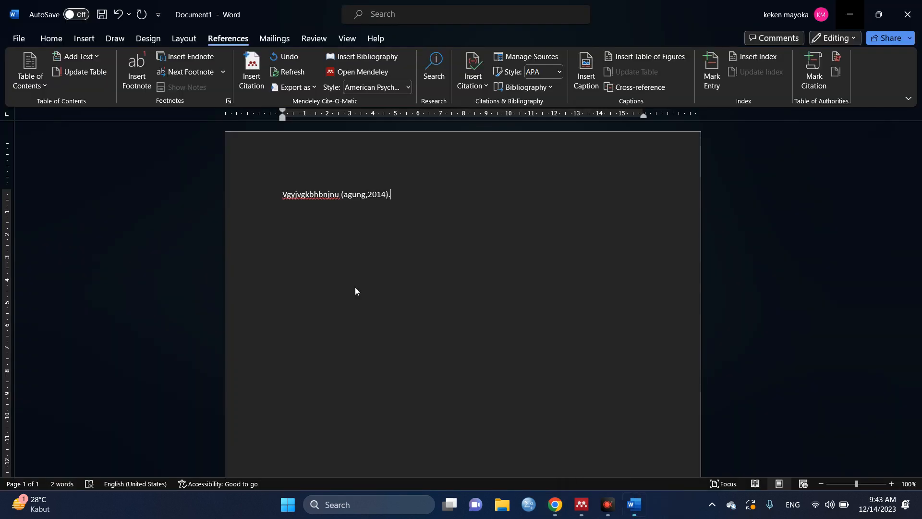
pyautogui.press('Return')
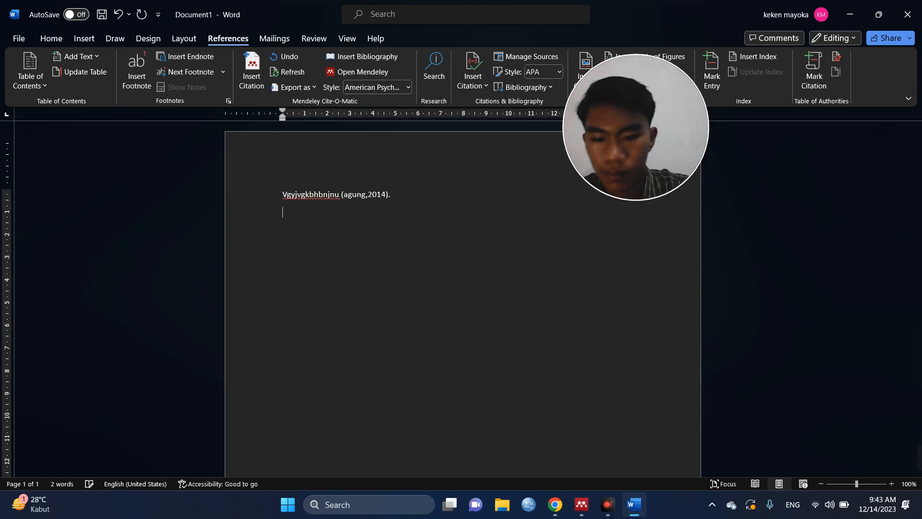
pyautogui.hotkey('ctrl', 'v')
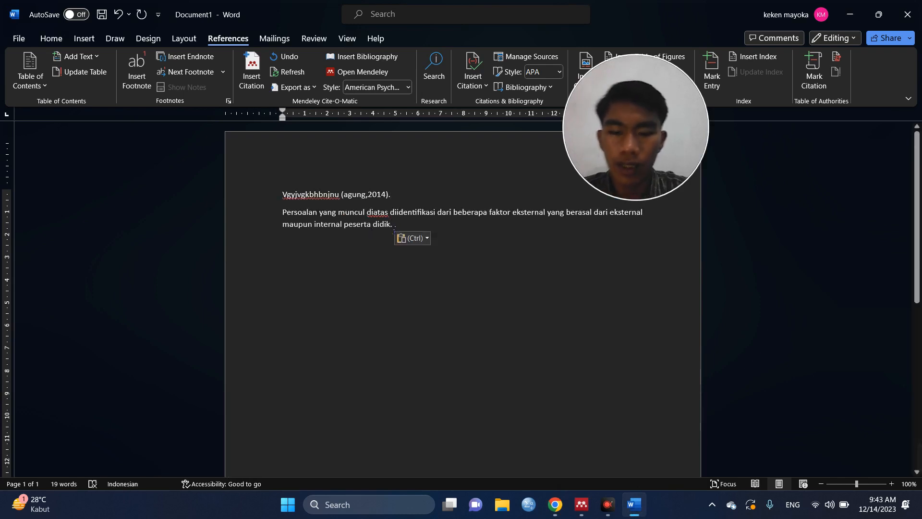
# Write an unclosed manual citation with the author's name and 2017 before the full stop of the pasted sentence.
pyautogui.press('BackSpace')
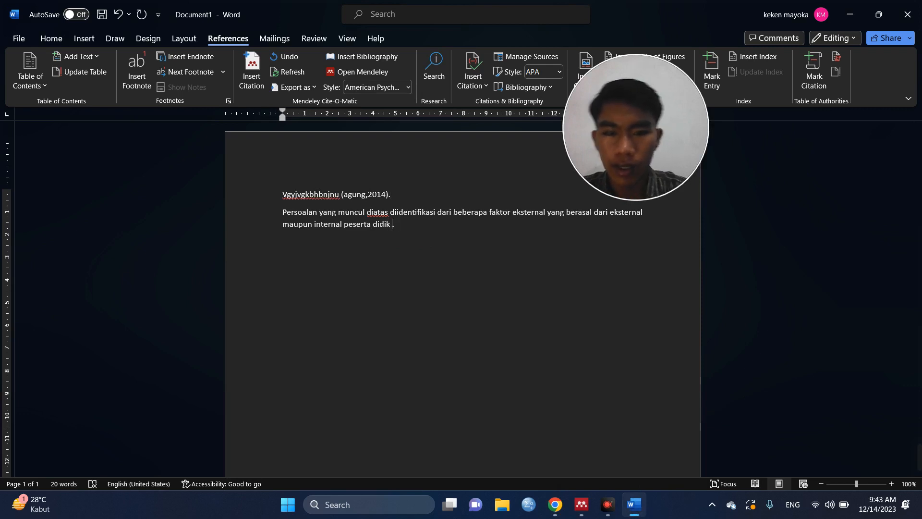
pyautogui.write('(')
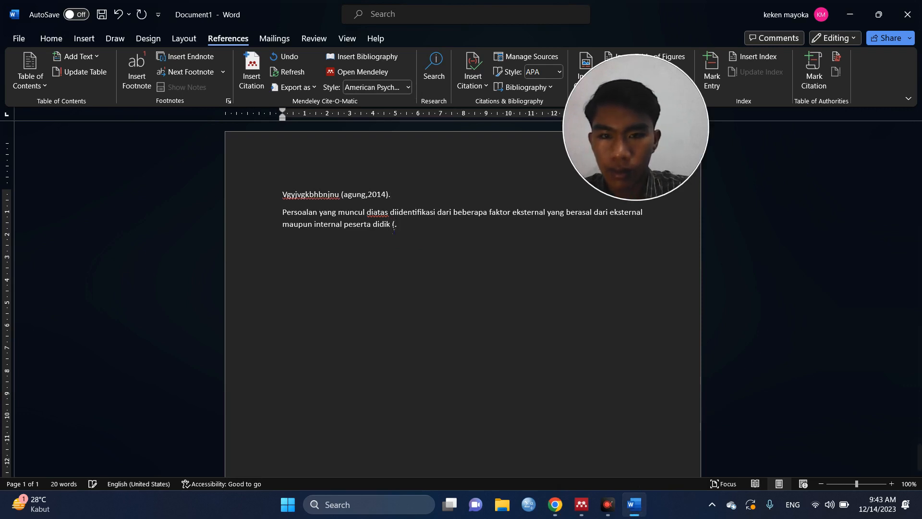
pyautogui.write('ama')
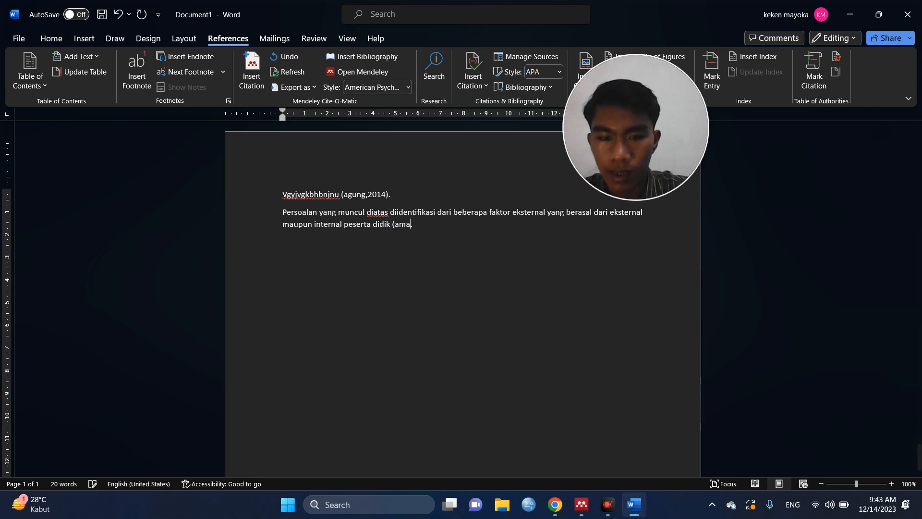
pyautogui.write('li')
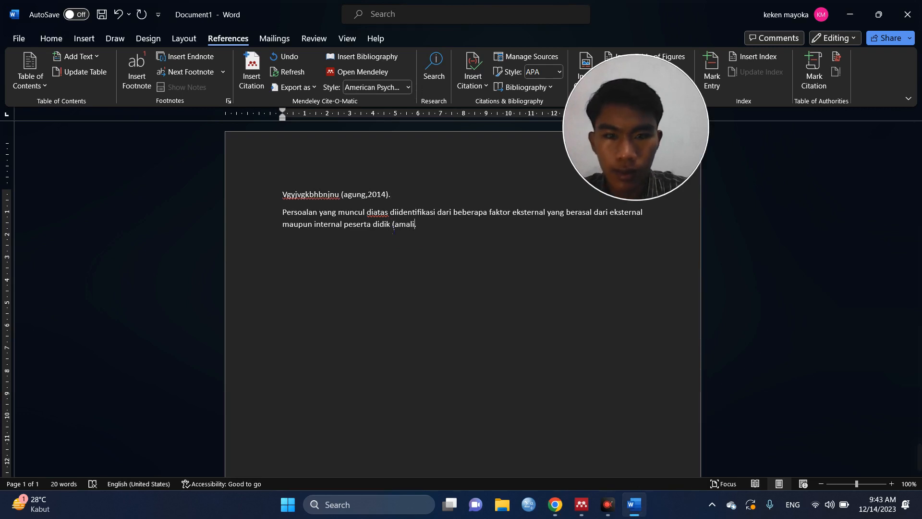
pyautogui.write(',')
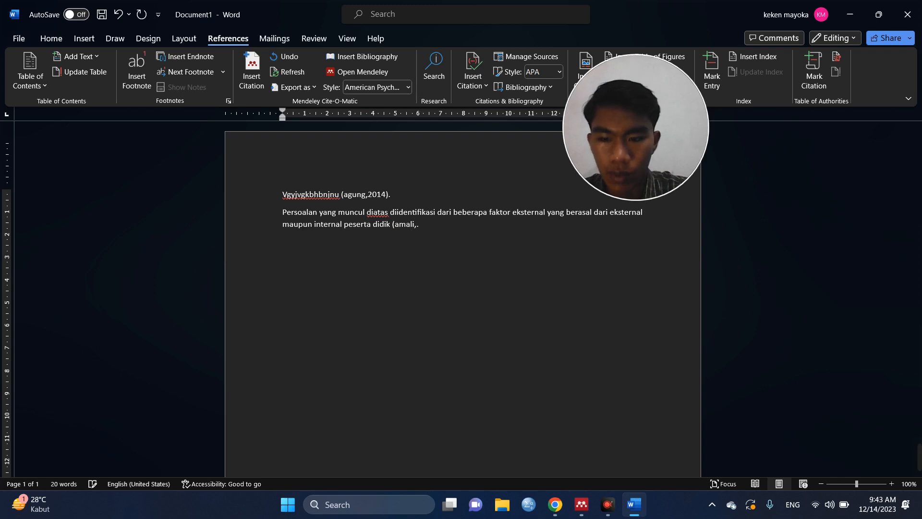
pyautogui.write('2017')
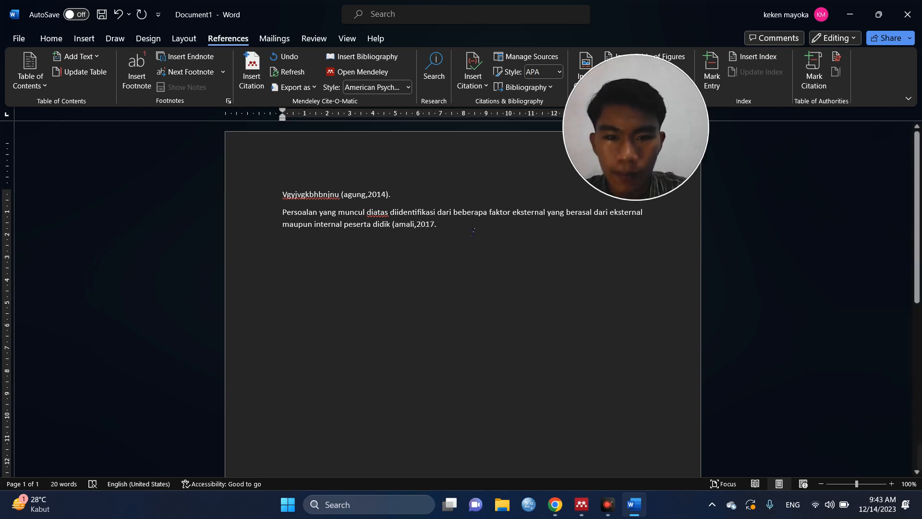
# Delete the manual citation and the full stop so the pasted sentence ends at "peserta didik".
pyautogui.press('BackSpace')
pyautogui.press('BackSpace')
pyautogui.press('BackSpace')
pyautogui.press('BackSpace')
pyautogui.press('BackSpace')
pyautogui.press('BackSpace')
pyautogui.press('BackSpace')
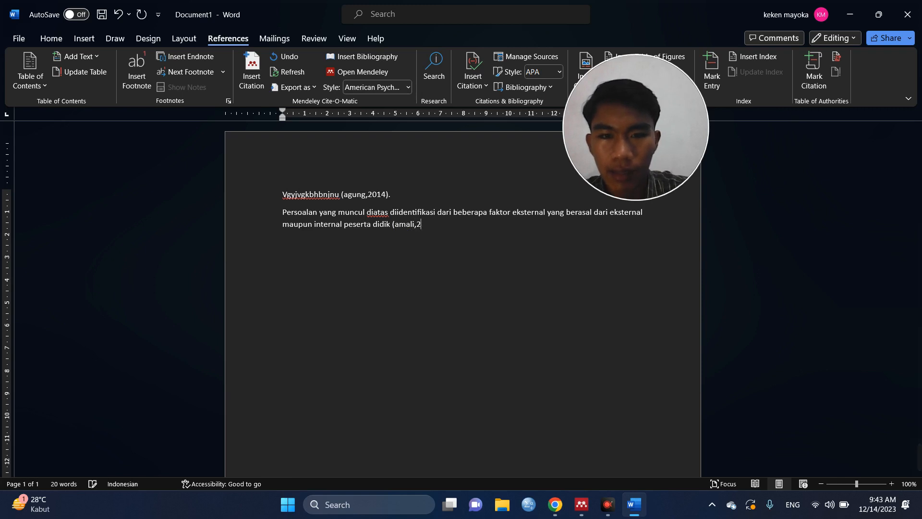
pyautogui.press('BackSpace')
pyautogui.press('BackSpace')
pyautogui.press('BackSpace')
pyautogui.press('BackSpace')
pyautogui.press('BackSpace')
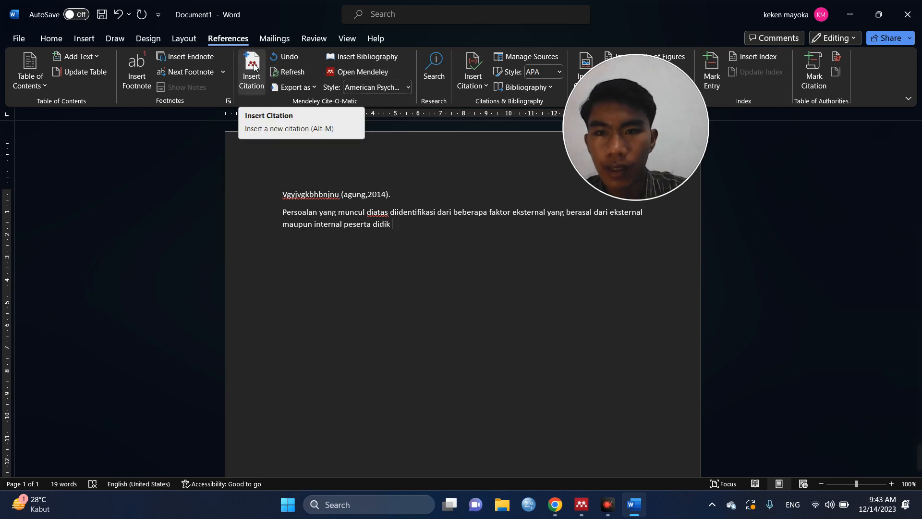
# Insert a Mendeley citation after "peserta didik" for the 2017 work "Alat Peraga Edukatif Pohon Dikotil Monokotil", searching by the author's name.
pyautogui.click(50, 39)
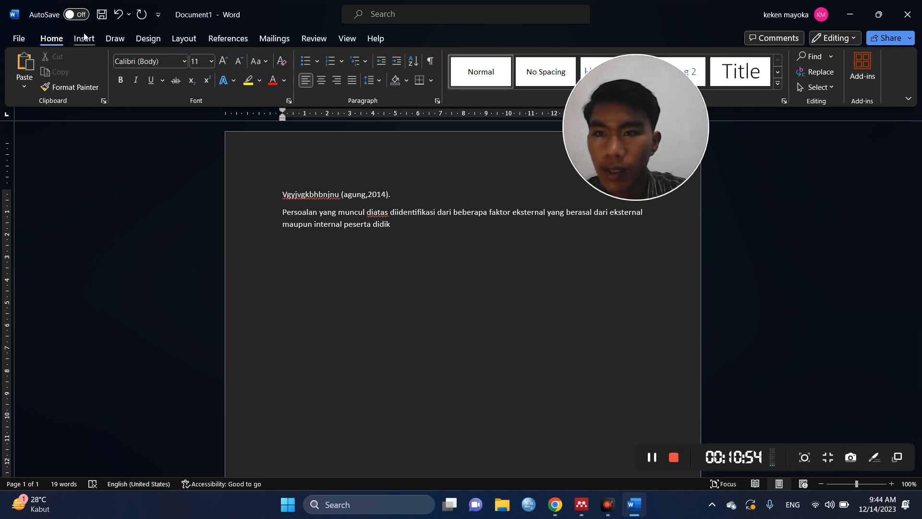
pyautogui.click(213, 37)
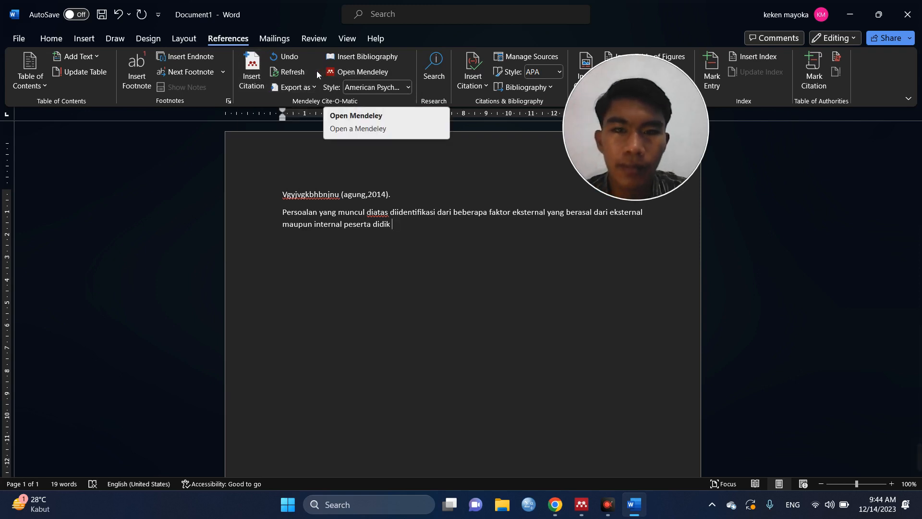
pyautogui.click(246, 80)
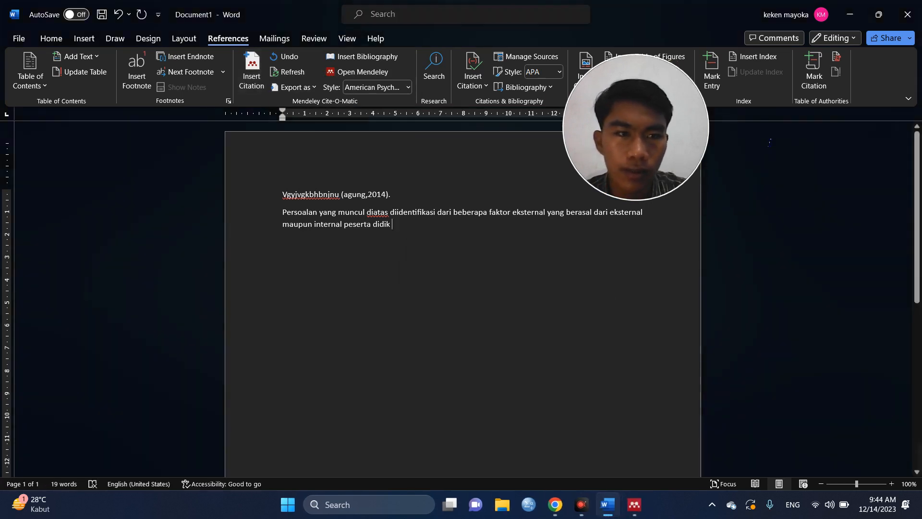
pyautogui.moveTo(690, 126); pyautogui.dragTo(874, 162)
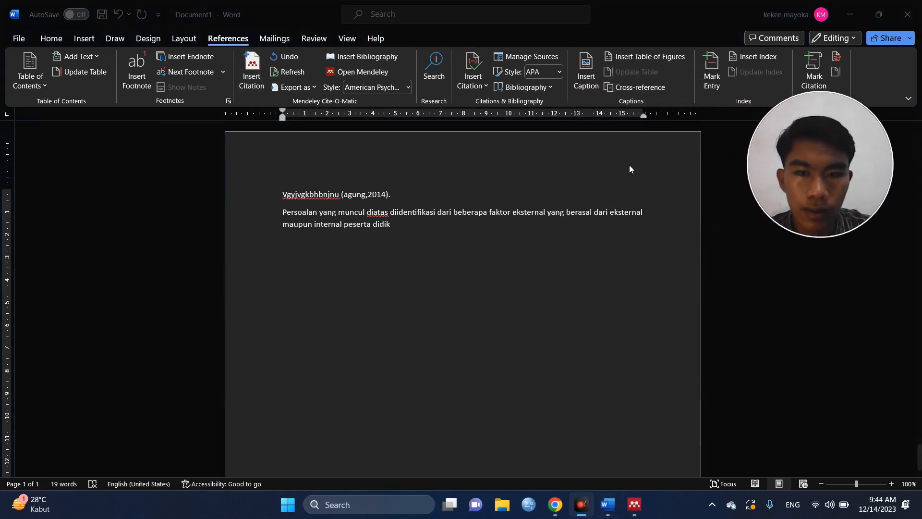
pyautogui.click(258, 76)
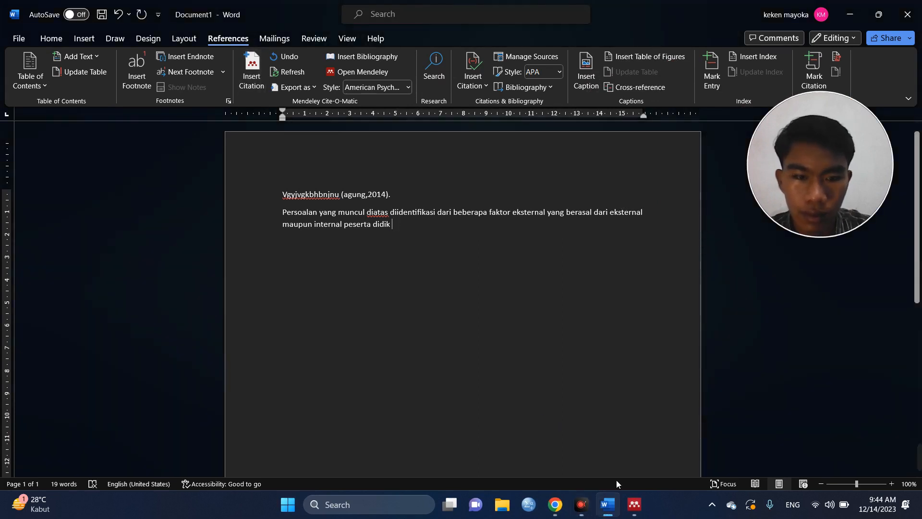
pyautogui.click(249, 76)
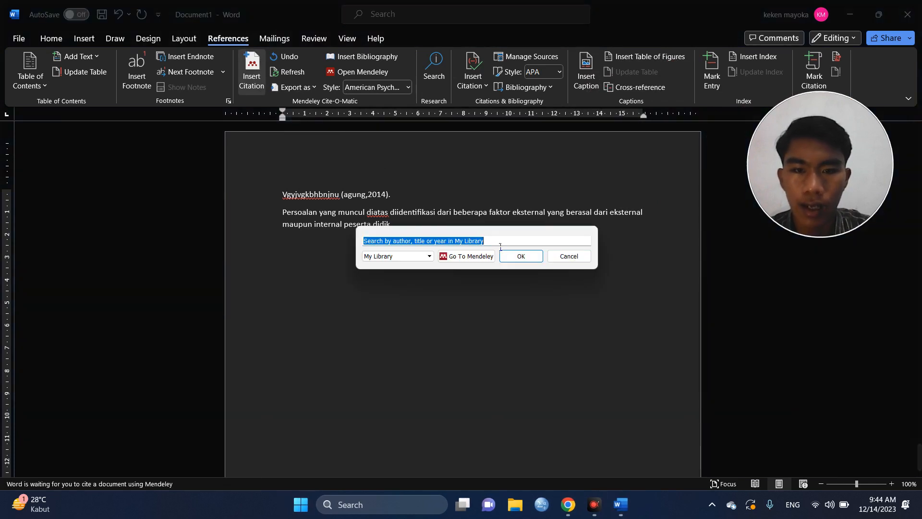
pyautogui.write('ama')
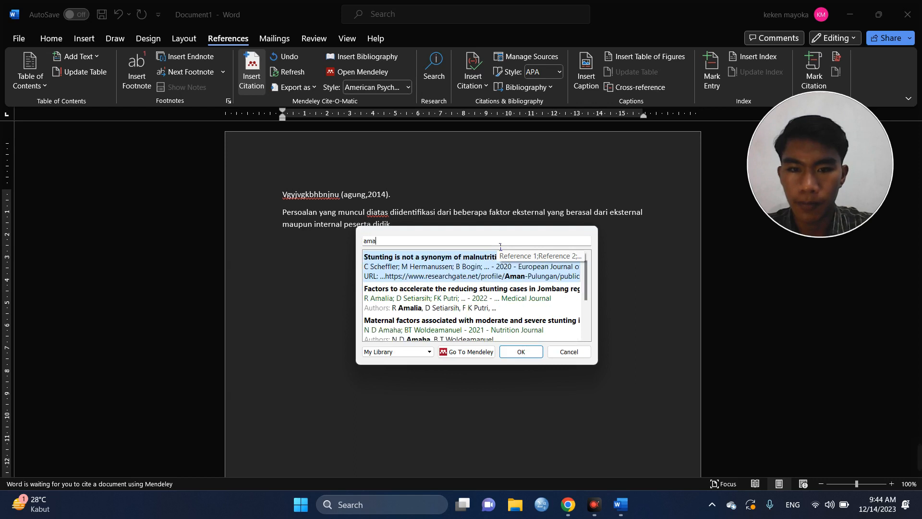
pyautogui.write('lia')
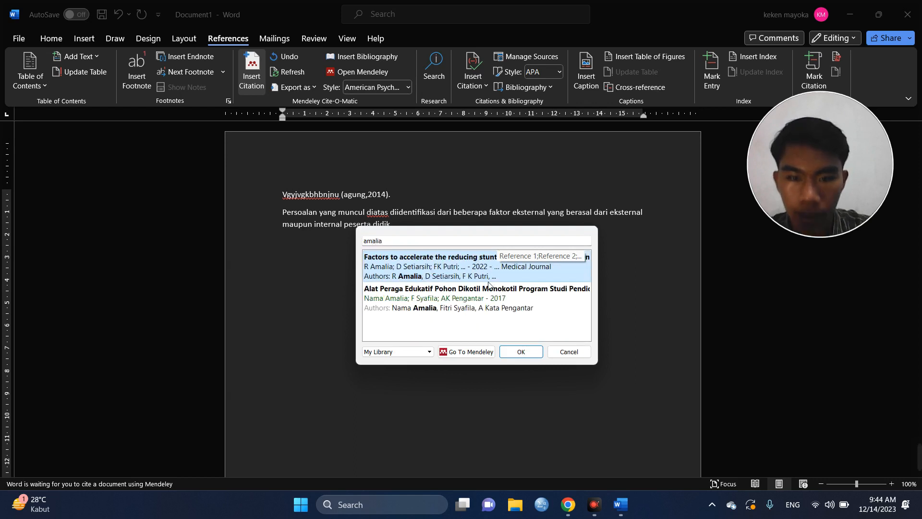
pyautogui.click(467, 308)
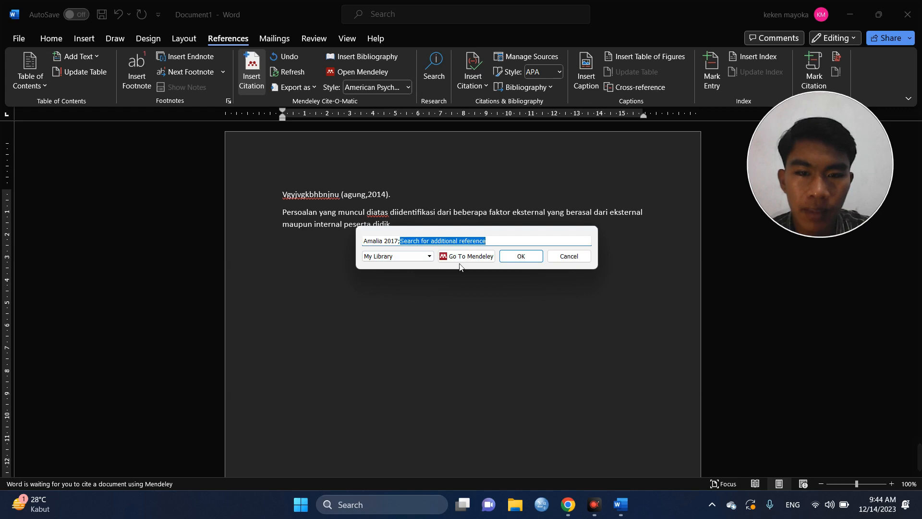
pyautogui.click(514, 259)
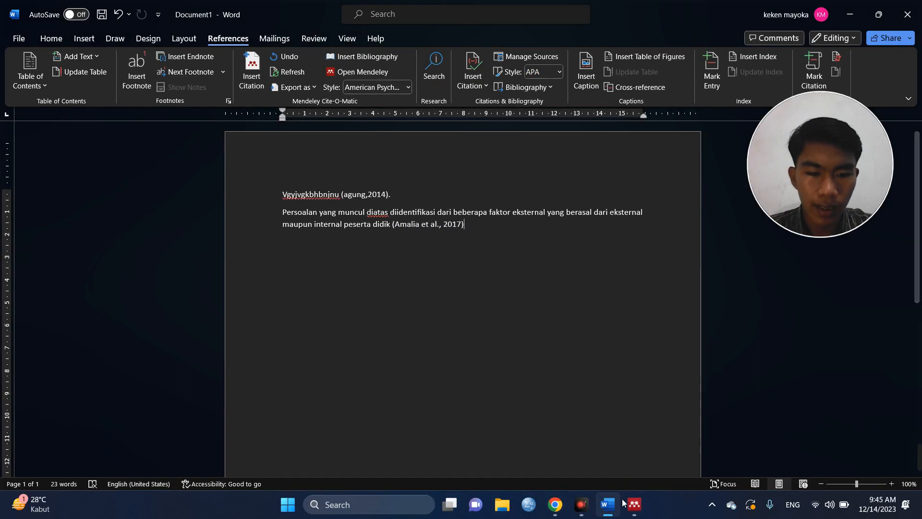
# Switch to the article PDF in Chrome and check the page of the copied sentence and the footnotes below it.
pyautogui.moveTo(634, 504)
pyautogui.click(624, 478)
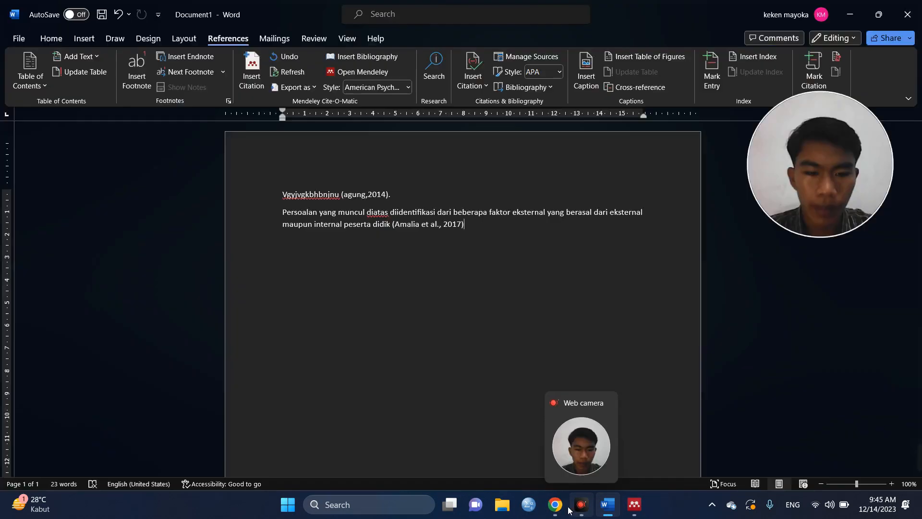
pyautogui.moveTo(556, 506)
pyautogui.click(553, 453)
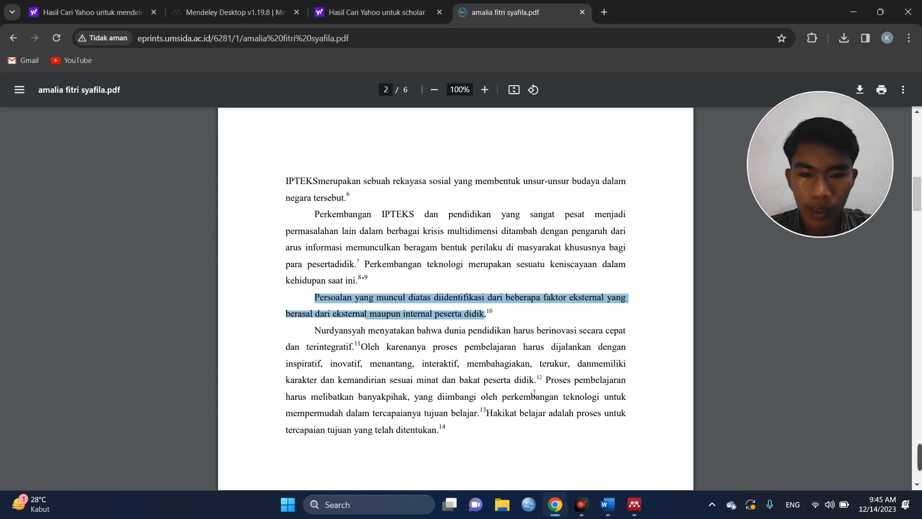
pyautogui.scroll(-6, 534, 393)
pyautogui.scroll(-3, 534, 393)
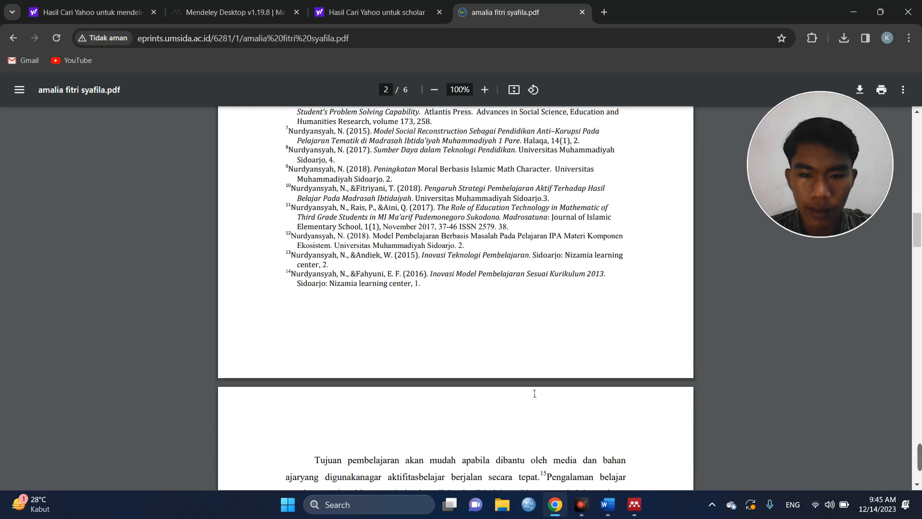
pyautogui.scroll(7, 534, 392)
pyautogui.scroll(14, 534, 393)
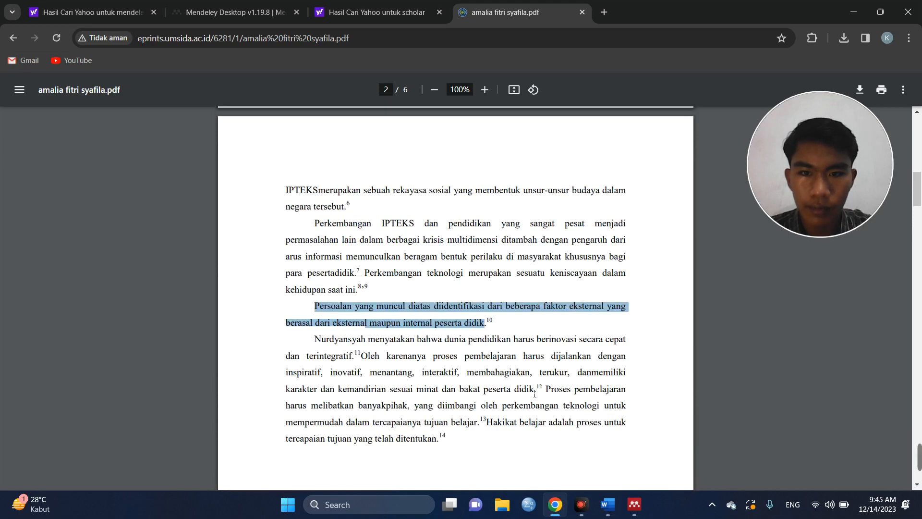
pyautogui.scroll(-10, 534, 393)
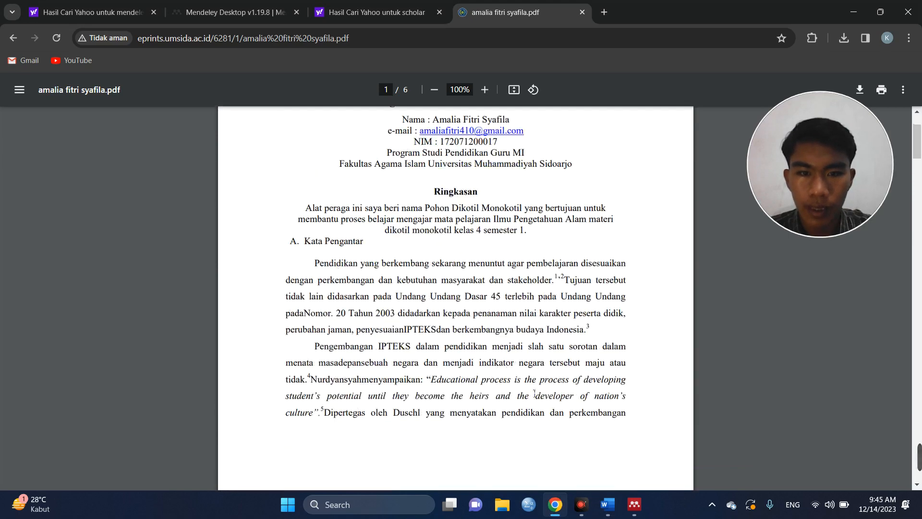
pyautogui.scroll(-7, 534, 392)
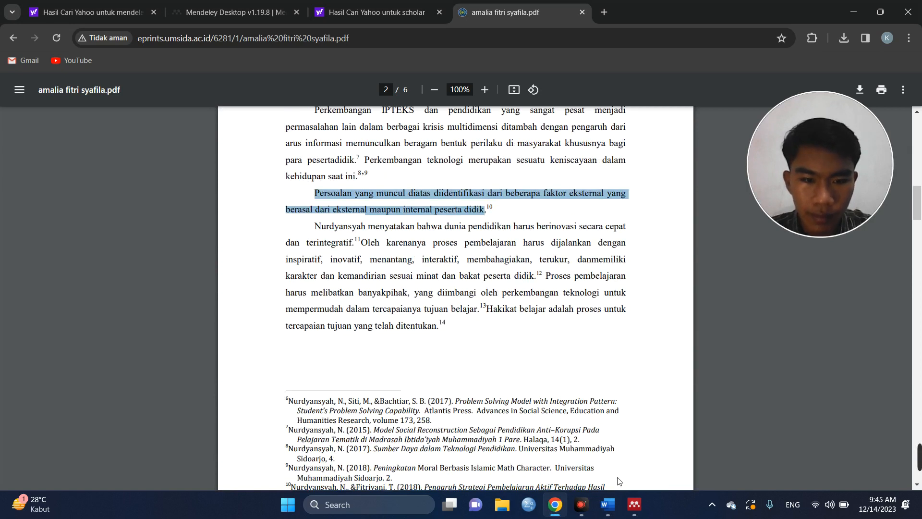
pyautogui.scroll(-5, 601, 423)
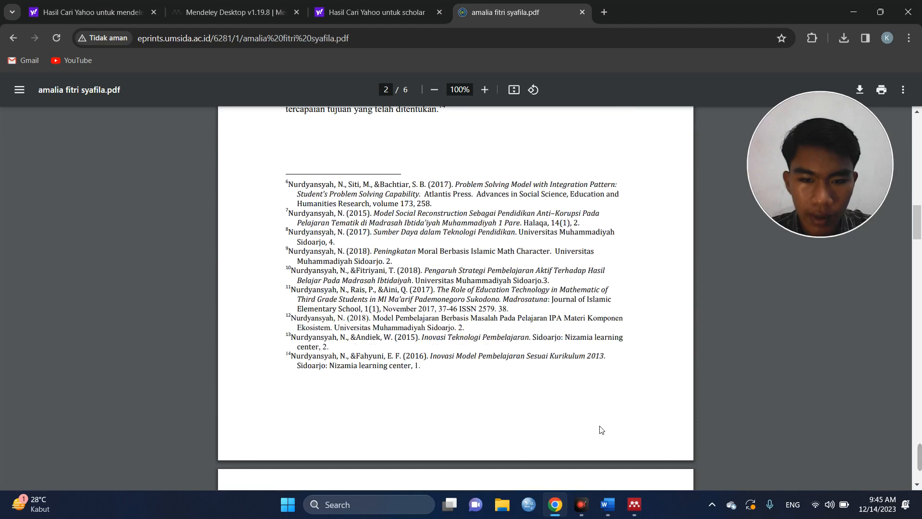
# Switch back to Word and delete the Mendeley citation following "peserta didik".
pyautogui.moveTo(608, 504)
pyautogui.click(624, 423)
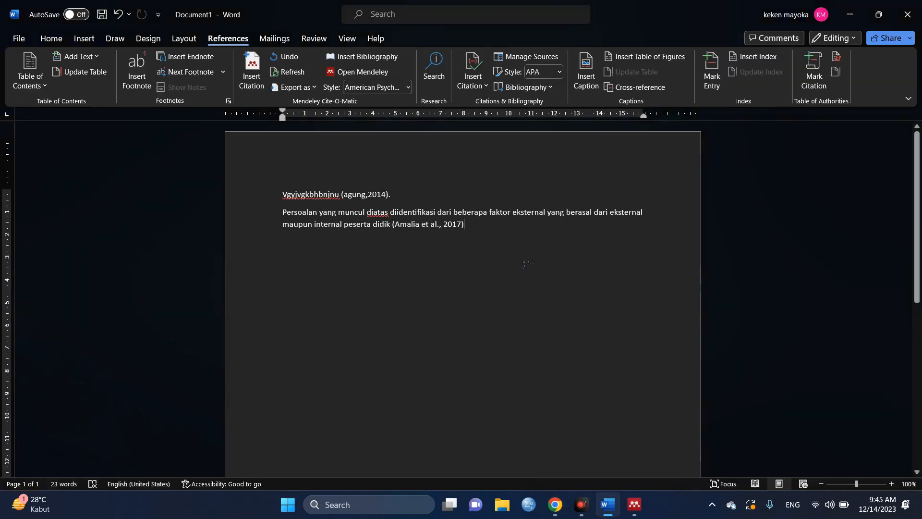
pyautogui.moveTo(479, 233); pyautogui.dragTo(394, 230)
pyautogui.press('BackSpace')
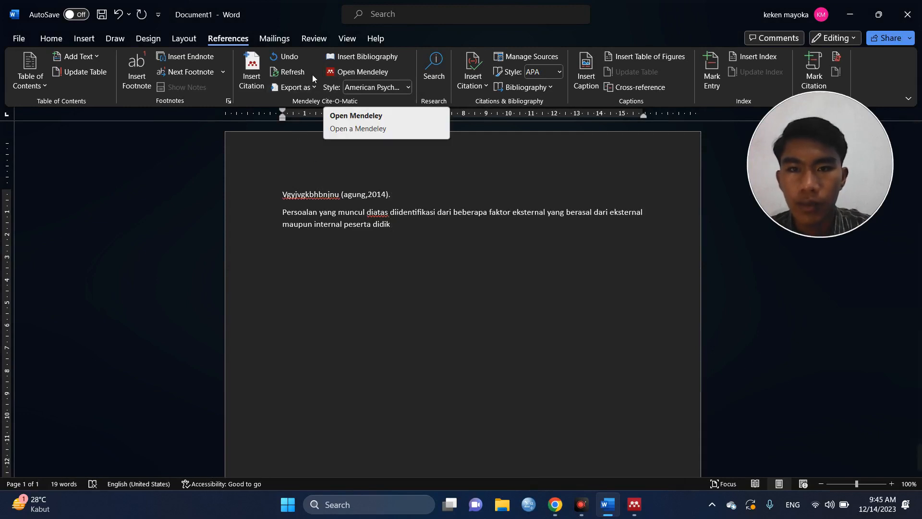
# Insert the Mendeley citation for "Alat Peraga Edukatif Pohon Dikotil Monokotil" with page 2 after "peserta didik", and add two new lines below.
pyautogui.click(253, 72)
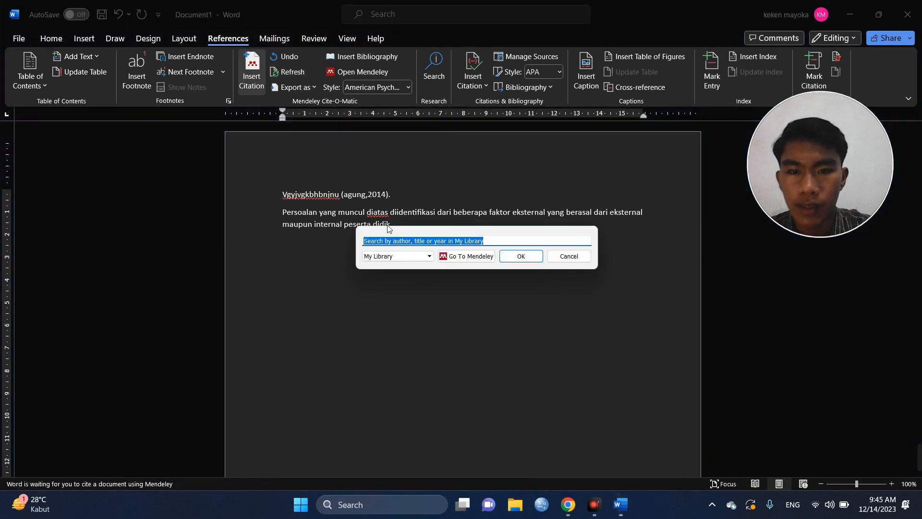
pyautogui.write('amalia')
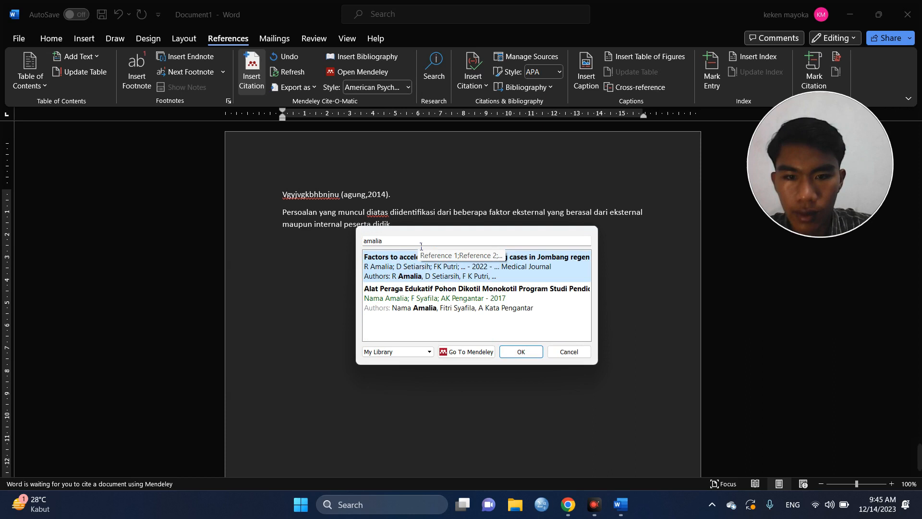
pyautogui.click(413, 298)
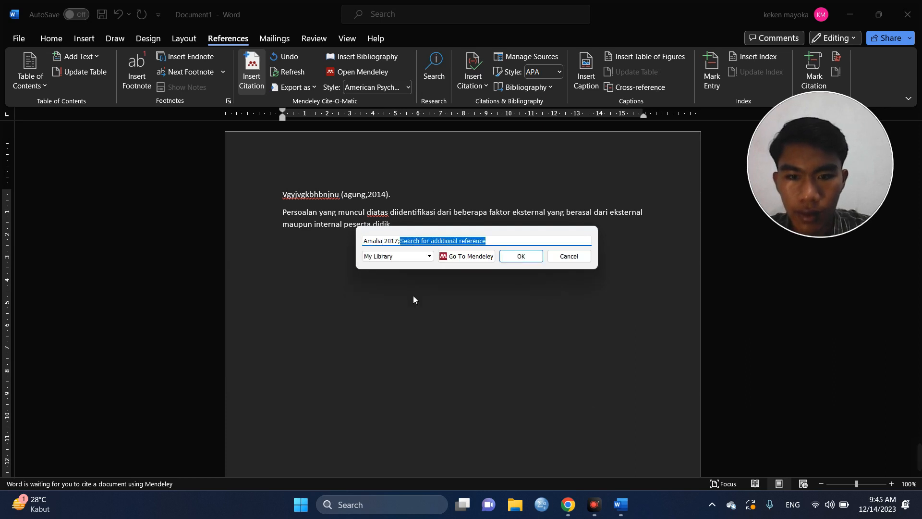
pyautogui.click(385, 243)
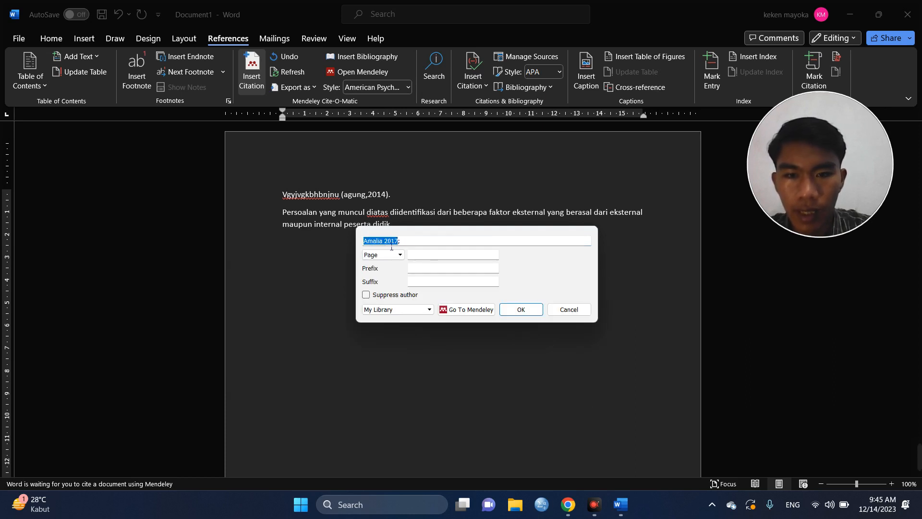
pyautogui.click(428, 259)
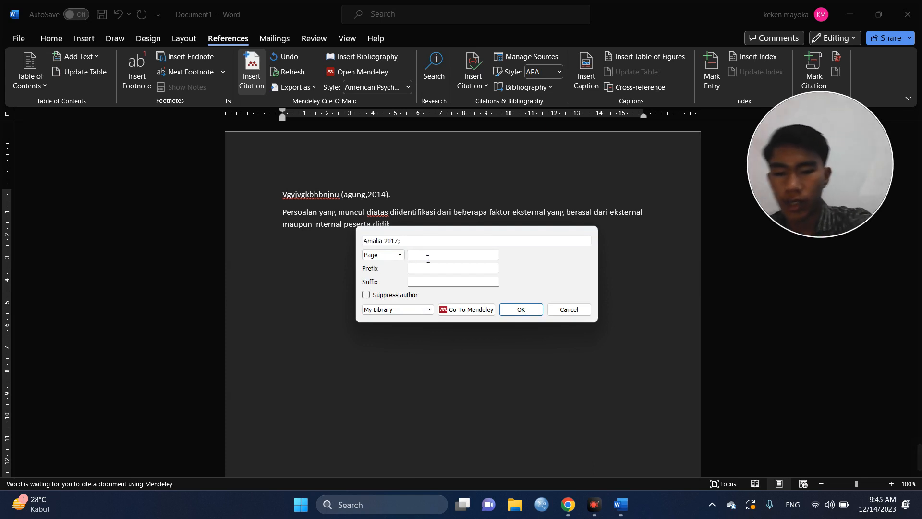
pyautogui.write('2')
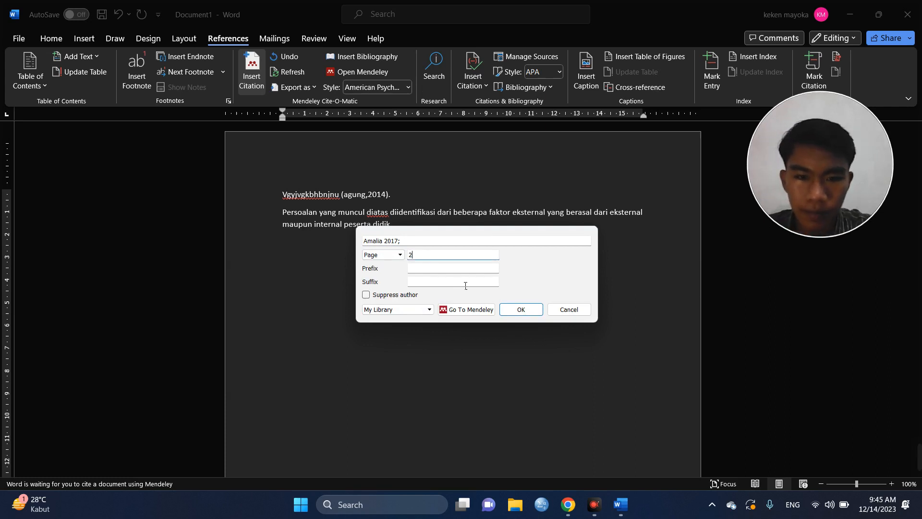
pyautogui.click(520, 309)
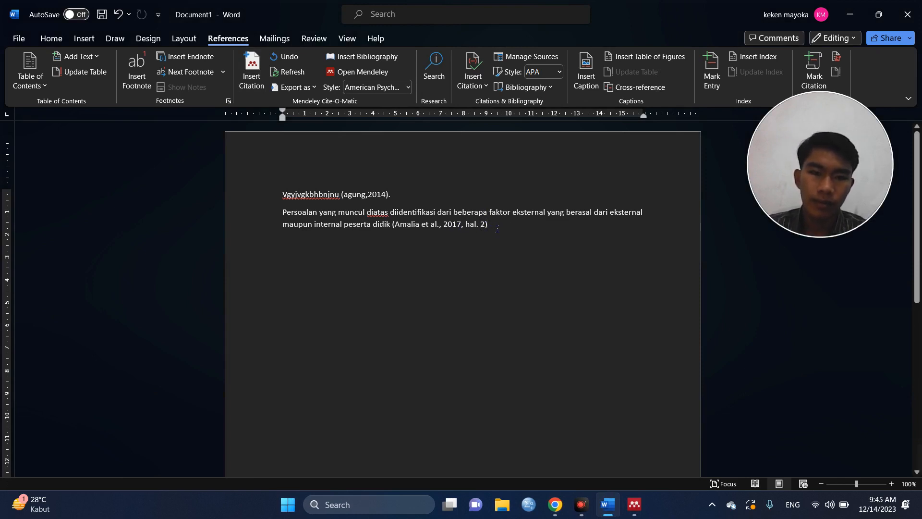
pyautogui.press('Return')
pyautogui.press('Return')
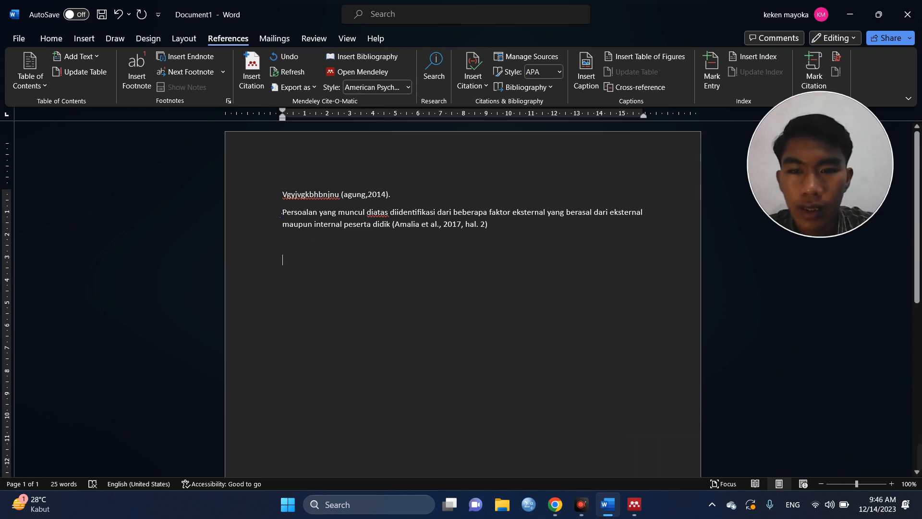
# Add a period after the page-numbered citation that ends the "Persoalan yang muncul" paragraph.
pyautogui.moveTo(282, 212); pyautogui.dragTo(388, 231)
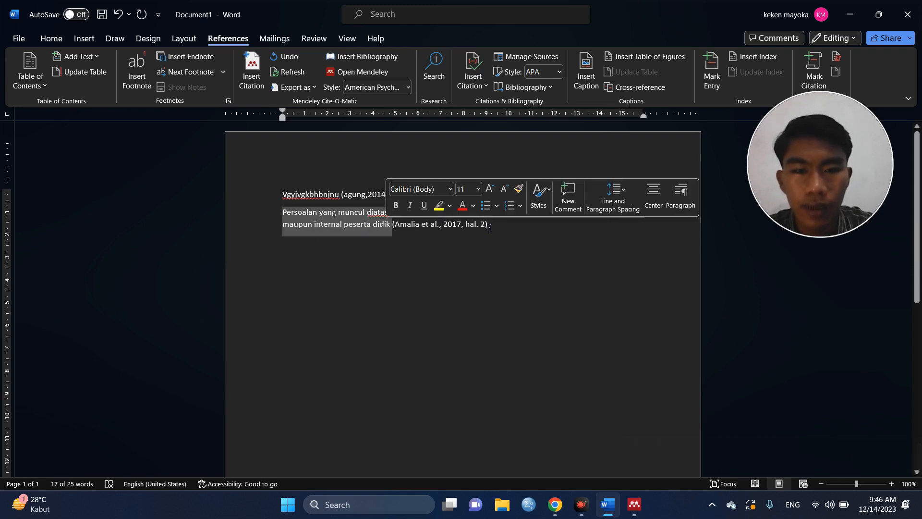
pyautogui.click(497, 232)
pyautogui.write('.')
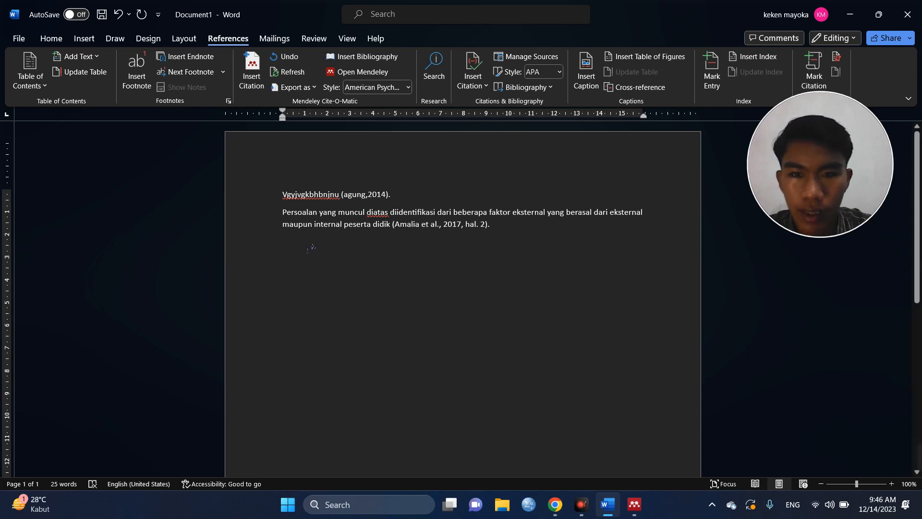
pyautogui.click(250, 73)
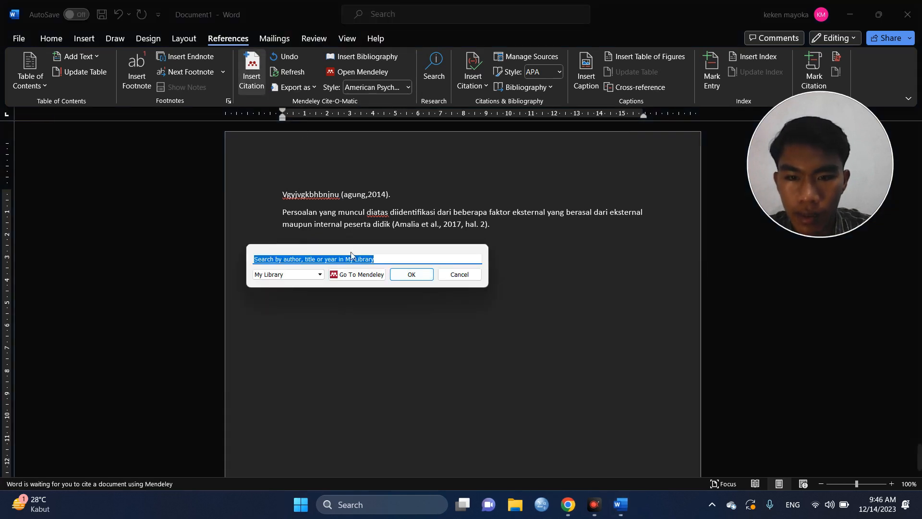
pyautogui.click(351, 277)
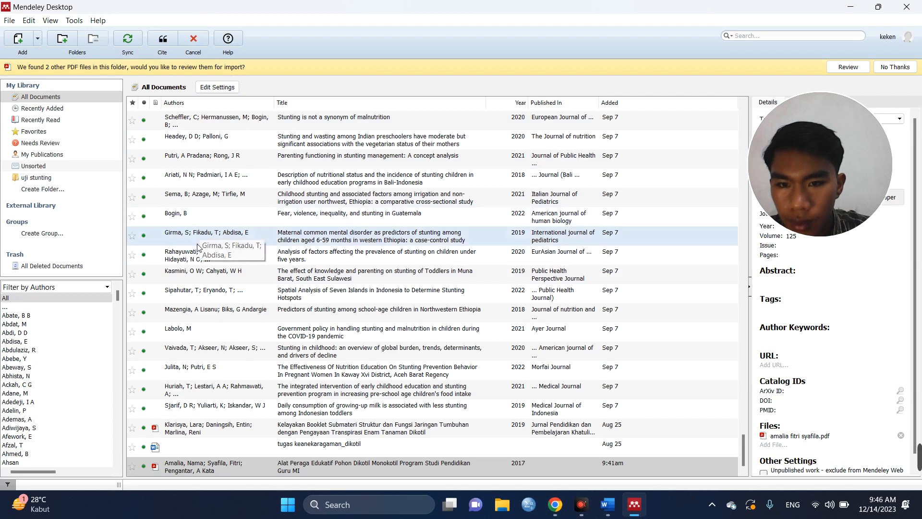
pyautogui.click(198, 291)
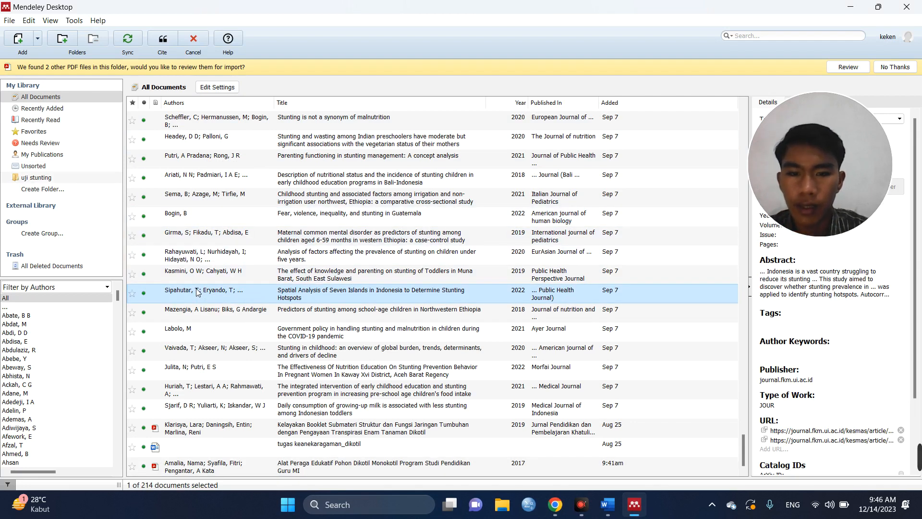
pyautogui.moveTo(828, 115); pyautogui.dragTo(864, 220)
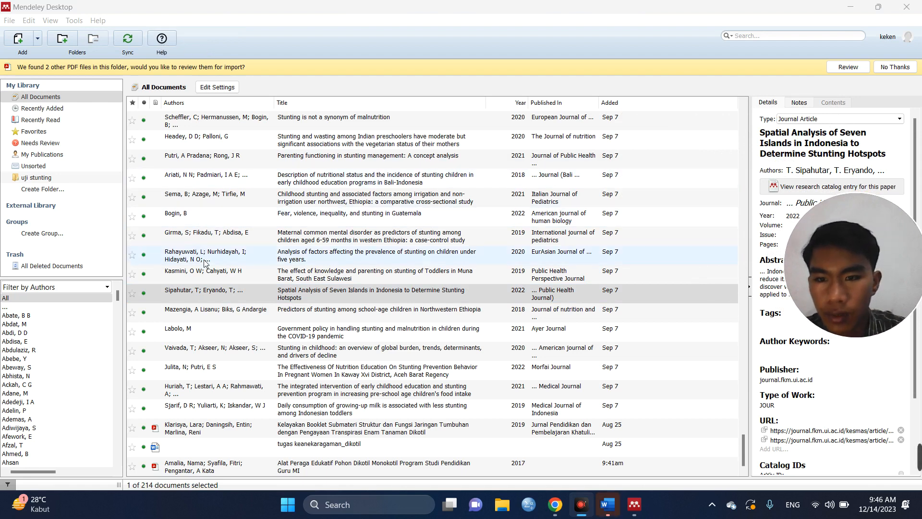
# Insert the Mendeley citation for "Spatial Analysis of Seven Islands in Indonesia to Determine Stunting Hotspots" below the paragraph and end it with a period.
pyautogui.click(211, 292)
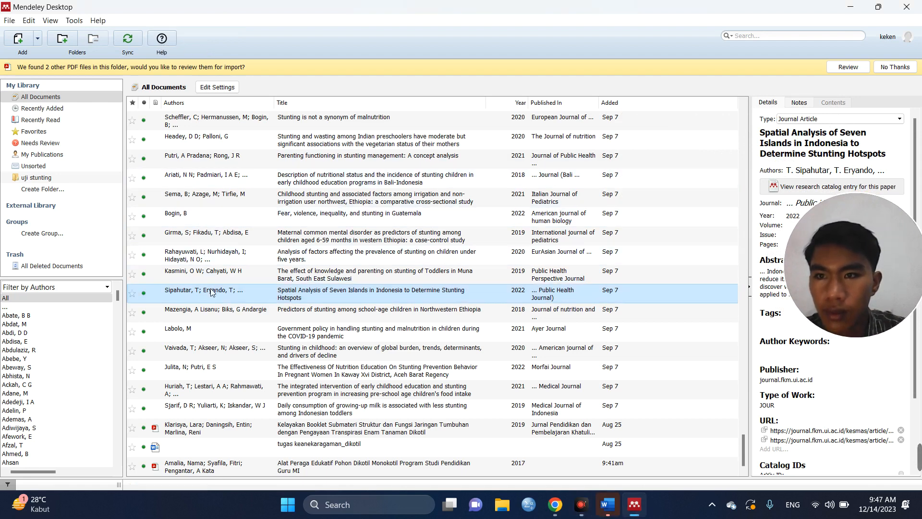
pyautogui.click(313, 275)
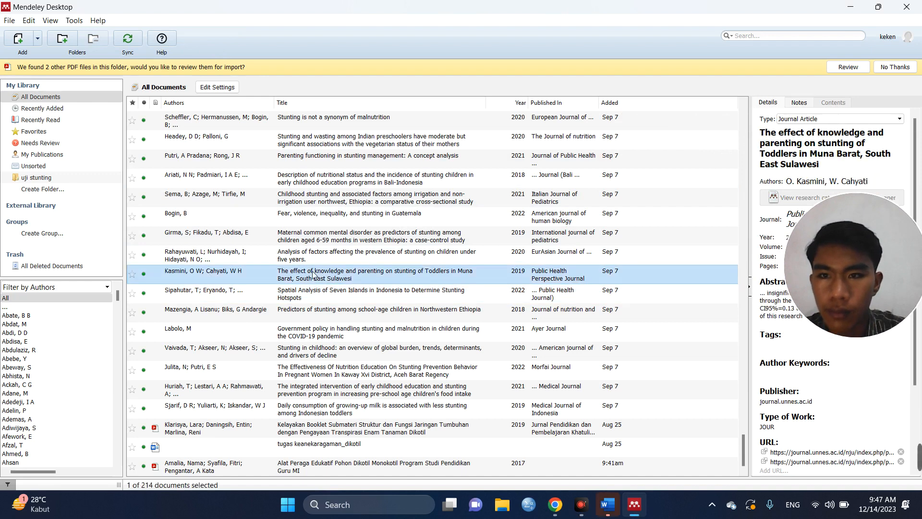
pyautogui.click(305, 295)
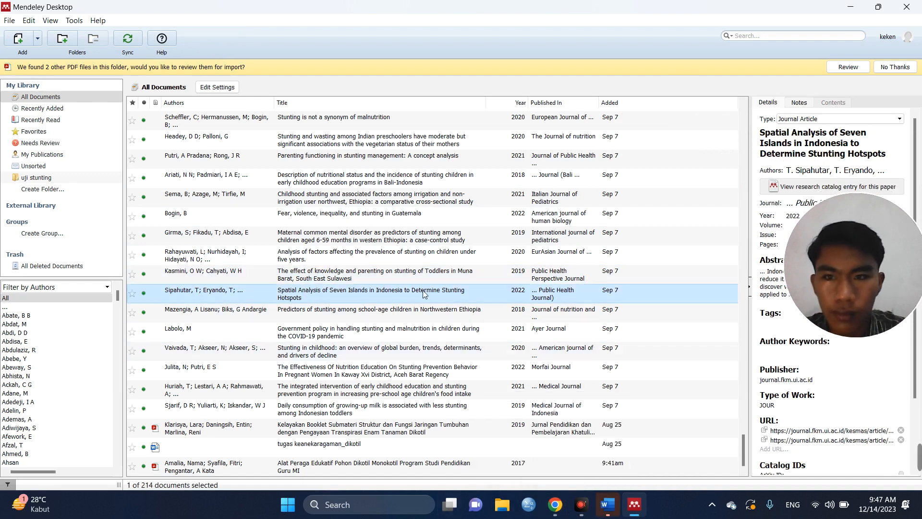
pyautogui.click(604, 492)
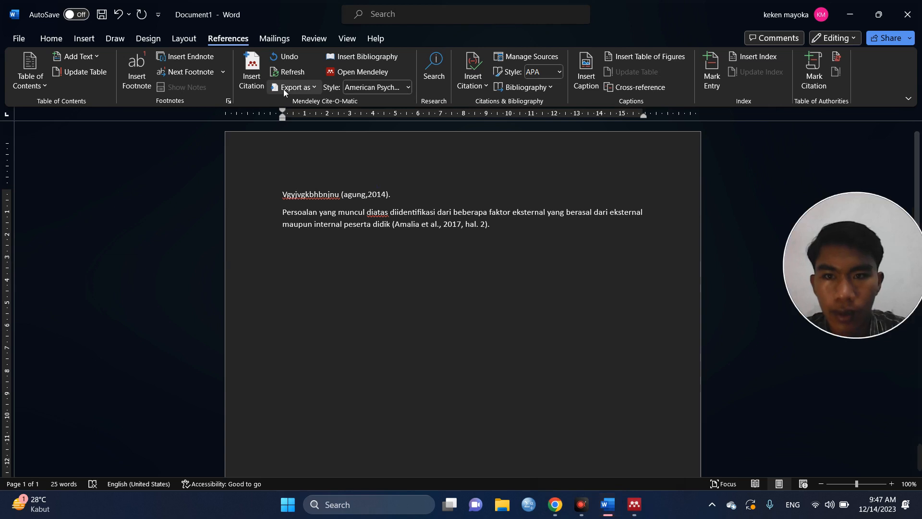
pyautogui.click(251, 71)
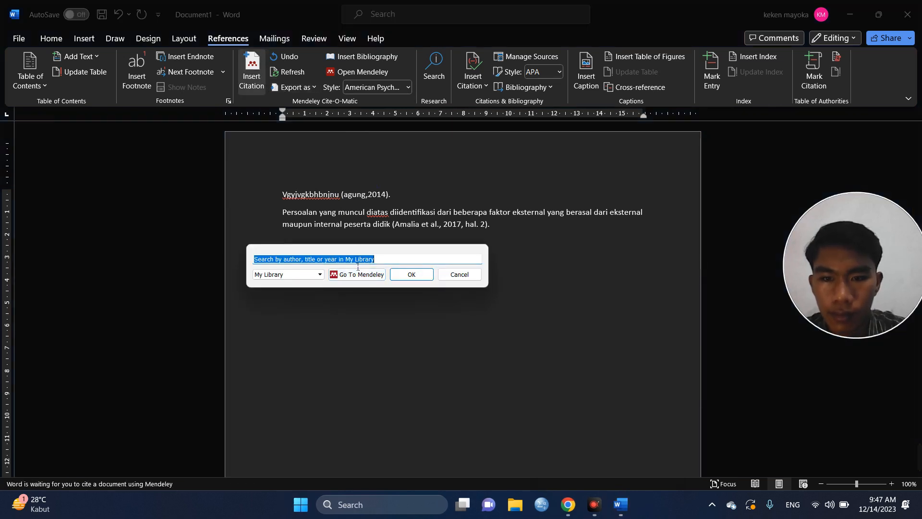
pyautogui.click(356, 274)
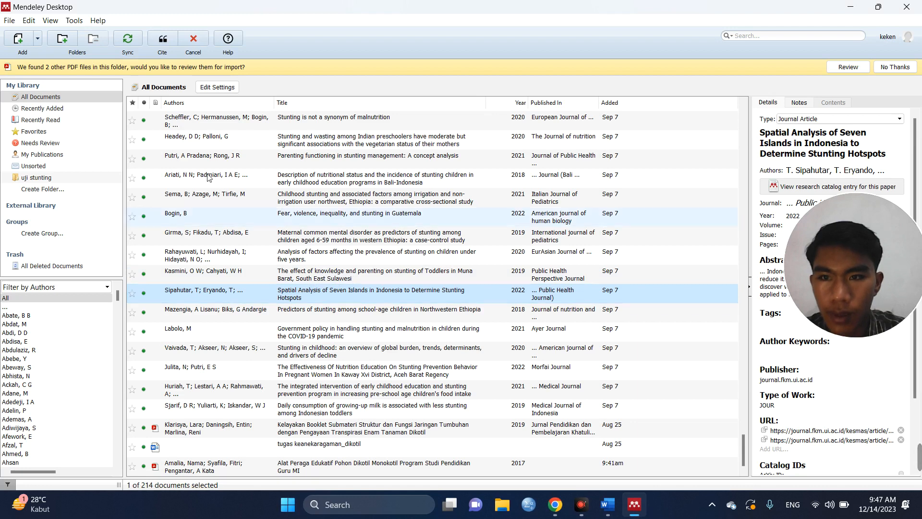
pyautogui.click(164, 39)
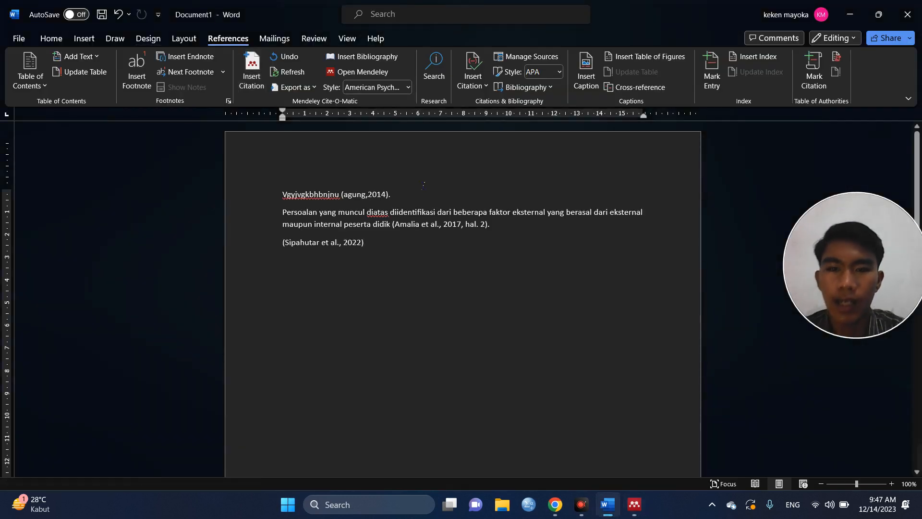
pyautogui.write('.')
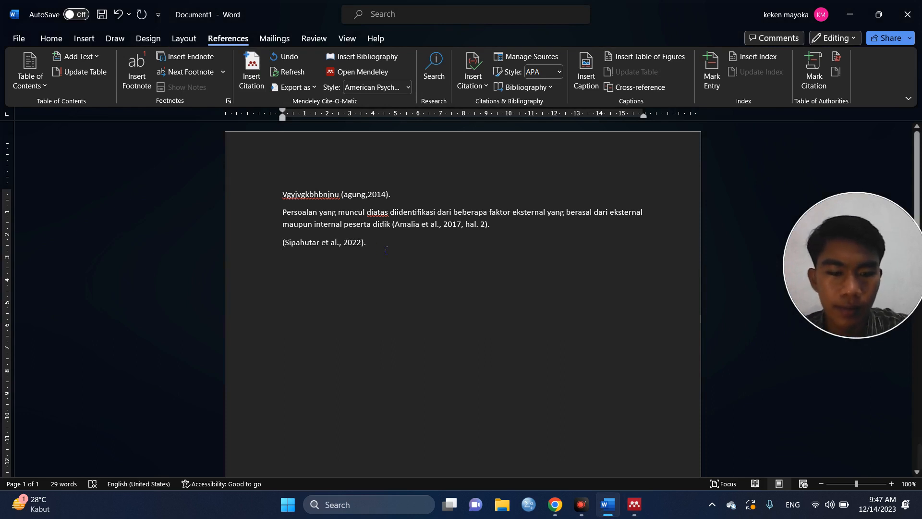
# Add three new lines below the 2022 citation and insert a page break.
pyautogui.press('Return')
pyautogui.press('Return')
pyautogui.press('Return')
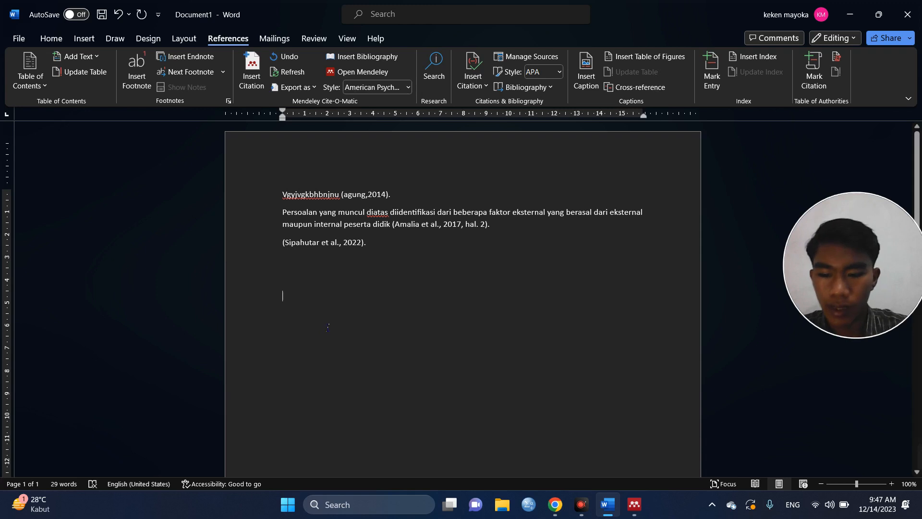
pyautogui.hotkey('ctrl', 'Return')
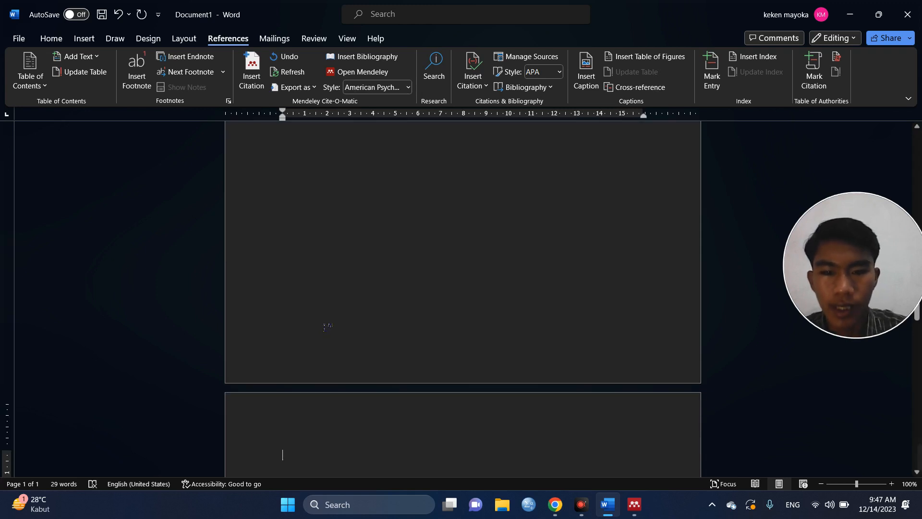
# Set the font to Times New Roman on the new page and the page break line, and size the break line at 12.
pyautogui.scroll(-3, 327, 327)
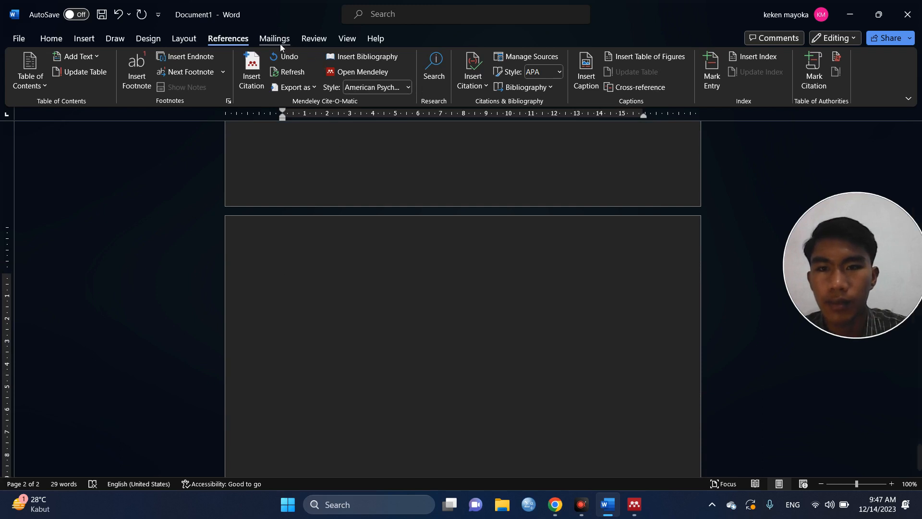
pyautogui.click(52, 39)
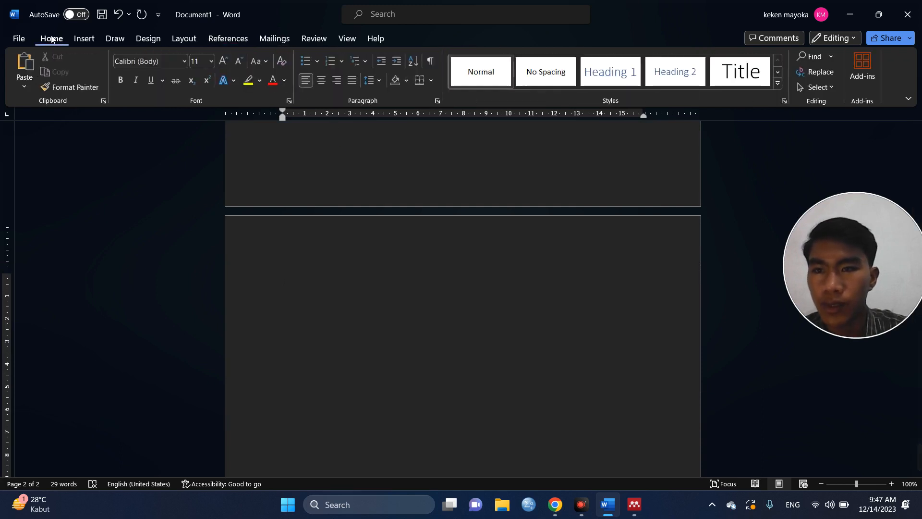
pyautogui.click(184, 61)
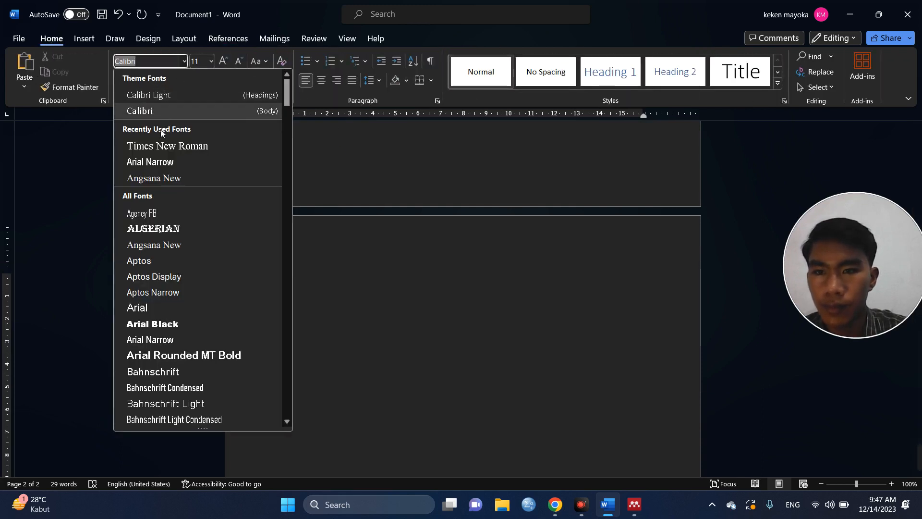
pyautogui.click(160, 148)
pyautogui.click(173, 158)
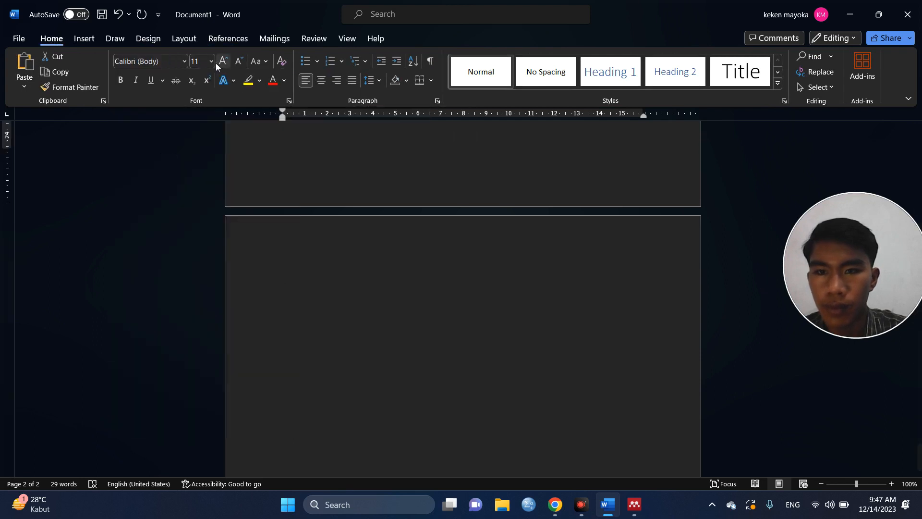
pyautogui.click(185, 61)
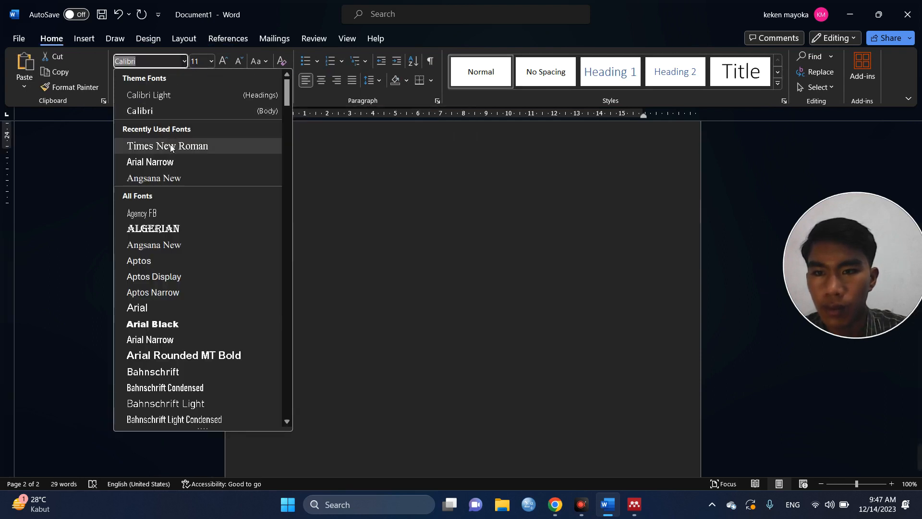
pyautogui.click(182, 147)
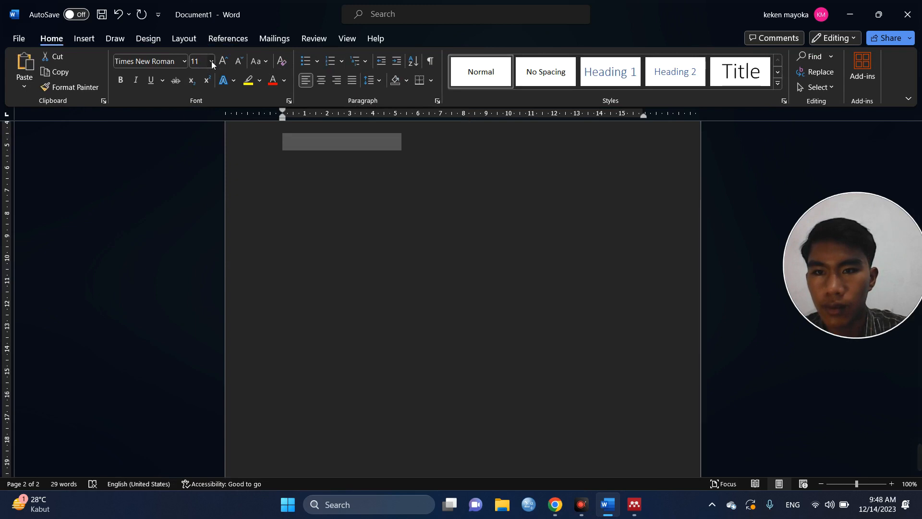
pyautogui.click(211, 61)
pyautogui.click(200, 134)
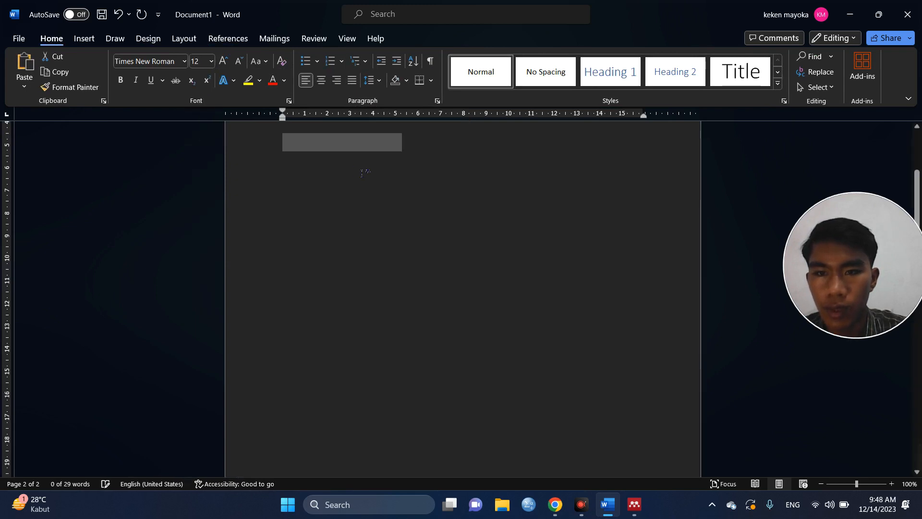
# Set the font size of the first line on page 2 to 12 and centre it.
pyautogui.scroll(5, 365, 170)
pyautogui.scroll(1, 365, 172)
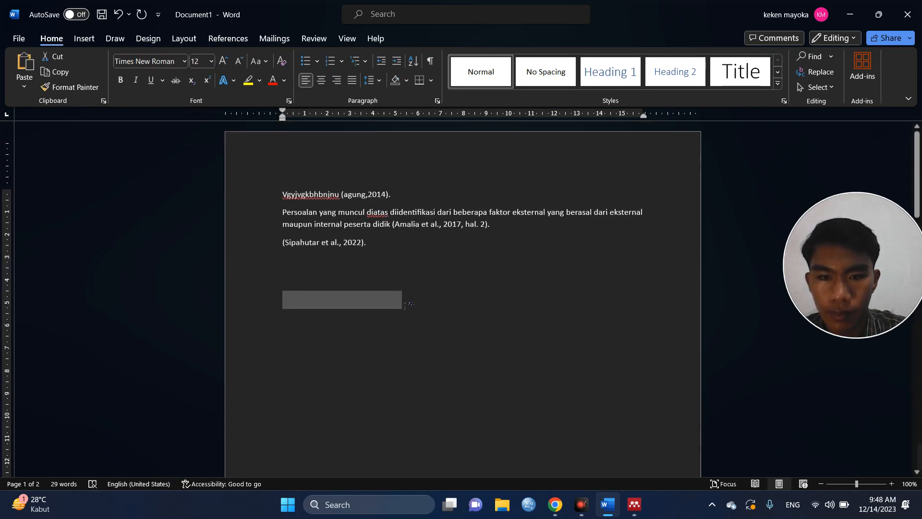
pyautogui.scroll(-13, 408, 306)
pyautogui.scroll(3, 350, 245)
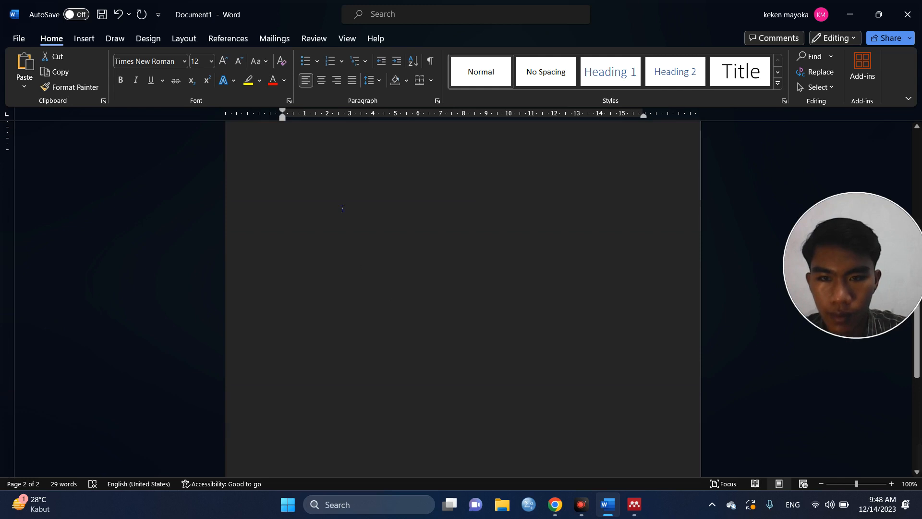
pyautogui.click(320, 227)
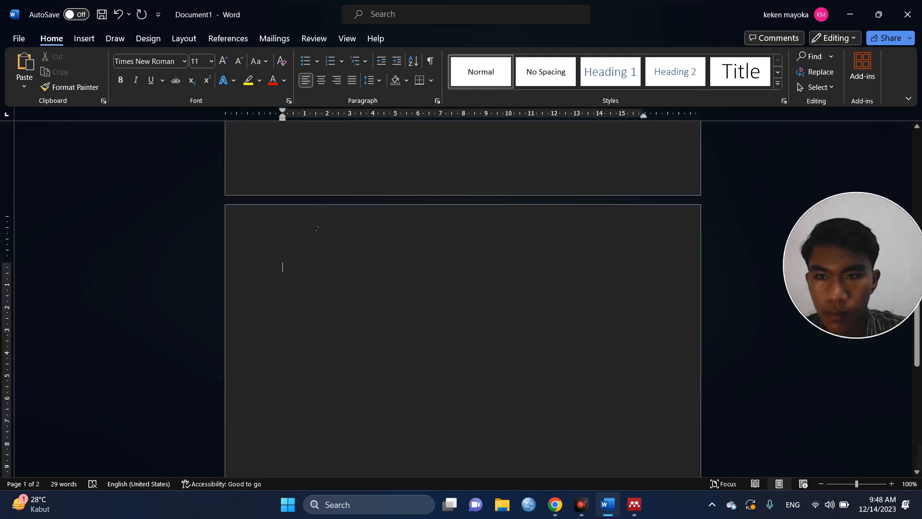
pyautogui.click(212, 63)
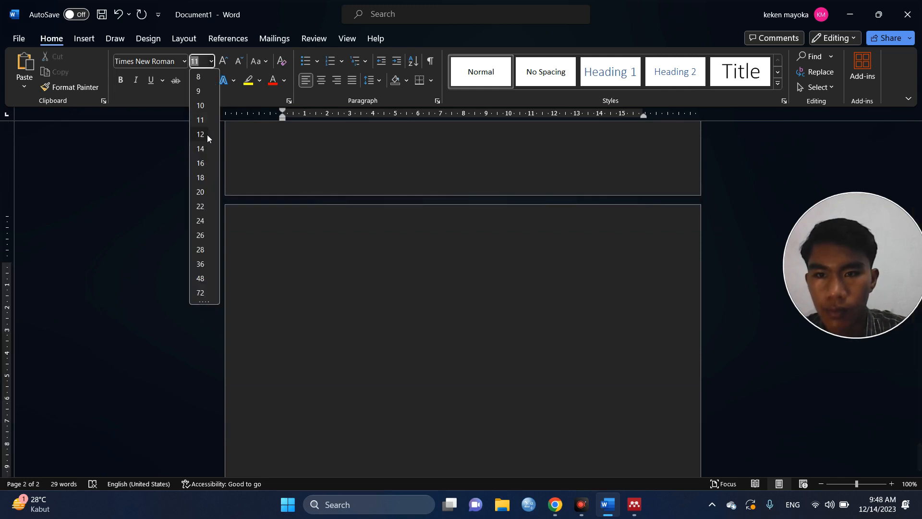
pyautogui.click(207, 135)
pyautogui.click(320, 80)
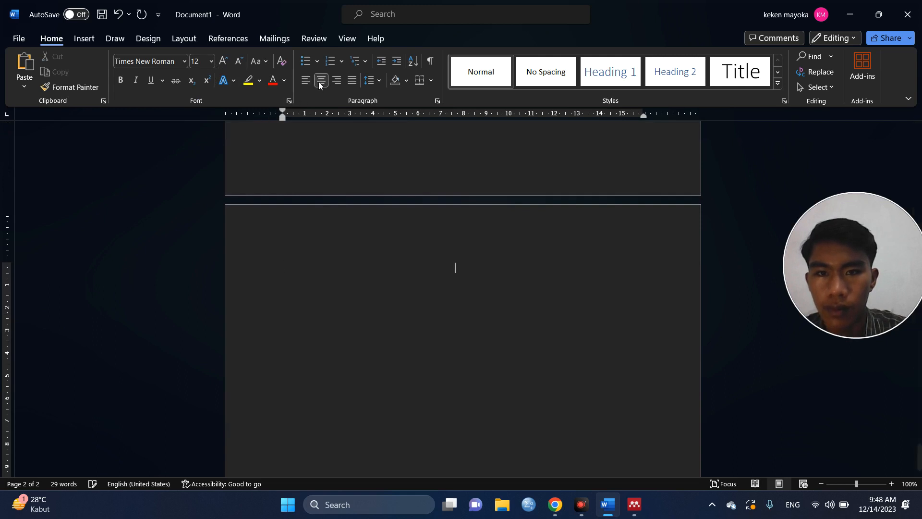
# Write the heading "DAFTAR PUSTAKA" on page 2 and start a left-aligned line below it.
pyautogui.write('Da')
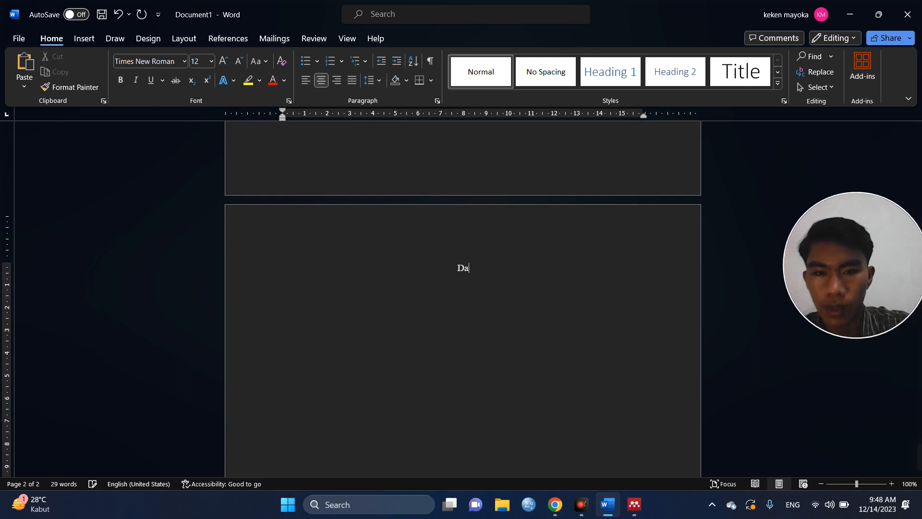
pyautogui.press('BackSpace')
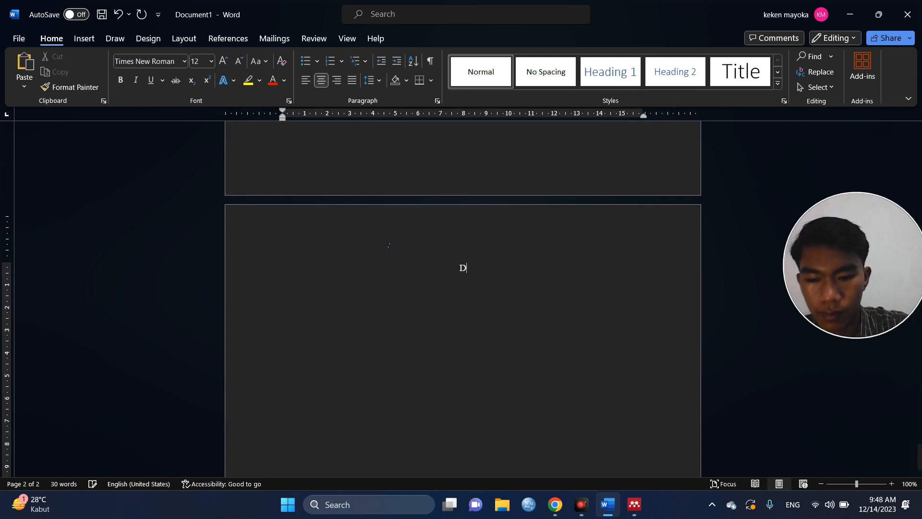
pyautogui.write('AFTAR')
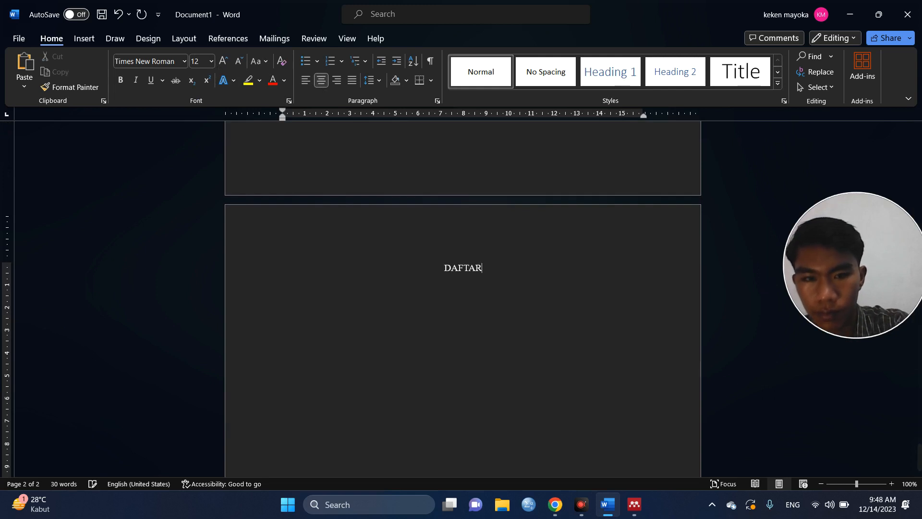
pyautogui.write(' PUSTA')
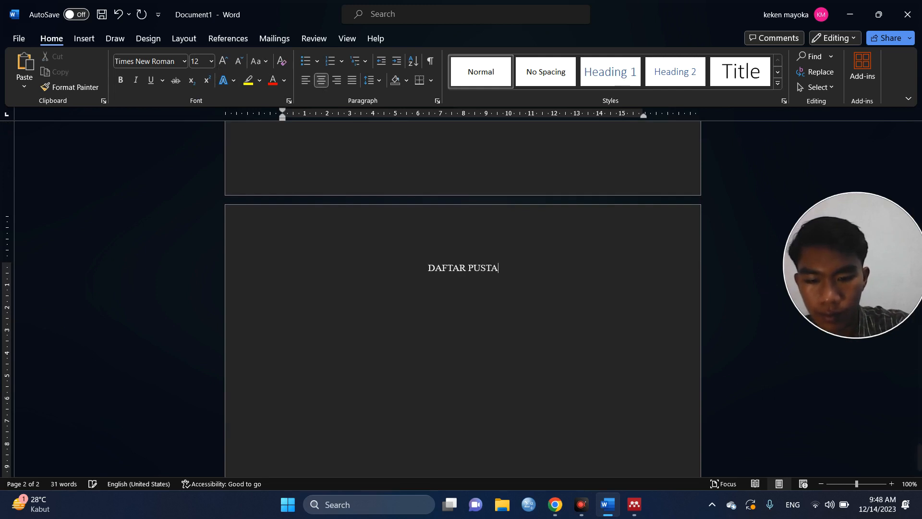
pyautogui.write('KA')
pyautogui.hotkey('ctrl', 'l')
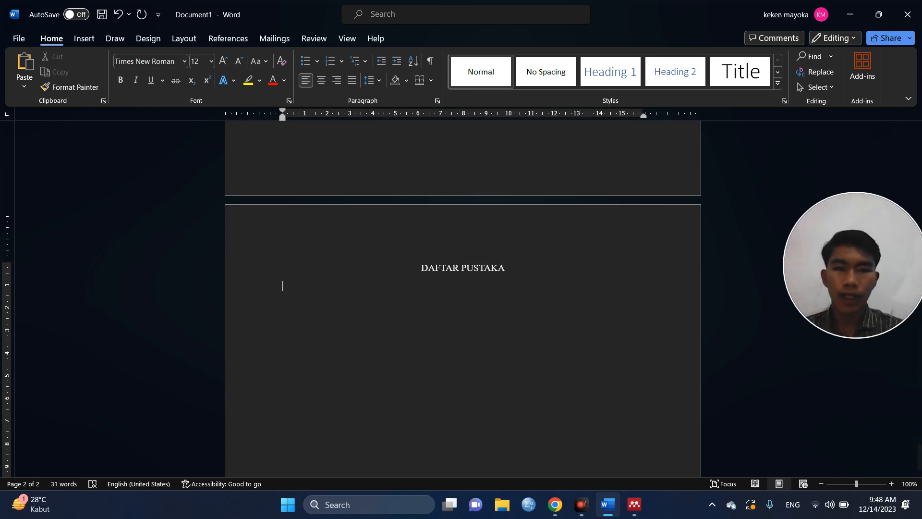
# Delete the gibberish line with the hand-typed 2014 citation on page 1 and place the cursor below the "DAFTAR PUSTAKA" heading.
pyautogui.scroll(10, 201, 228)
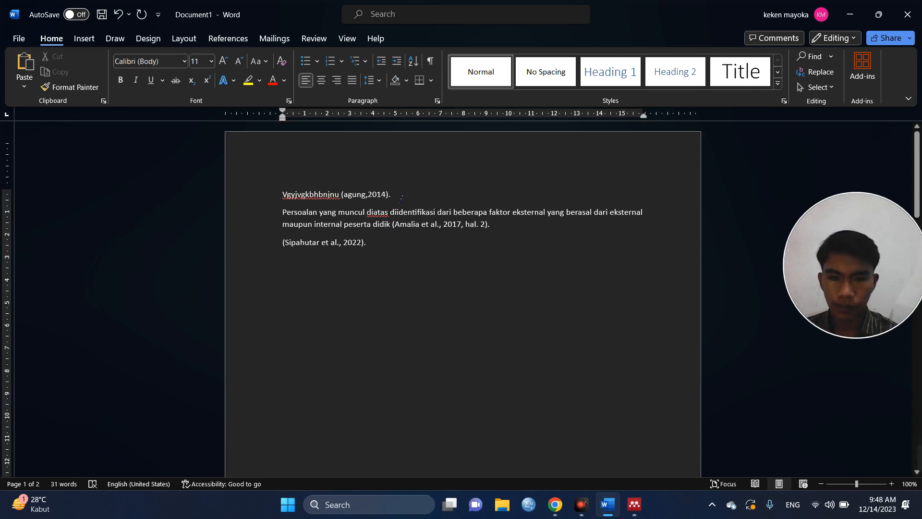
pyautogui.moveTo(399, 197); pyautogui.dragTo(294, 195)
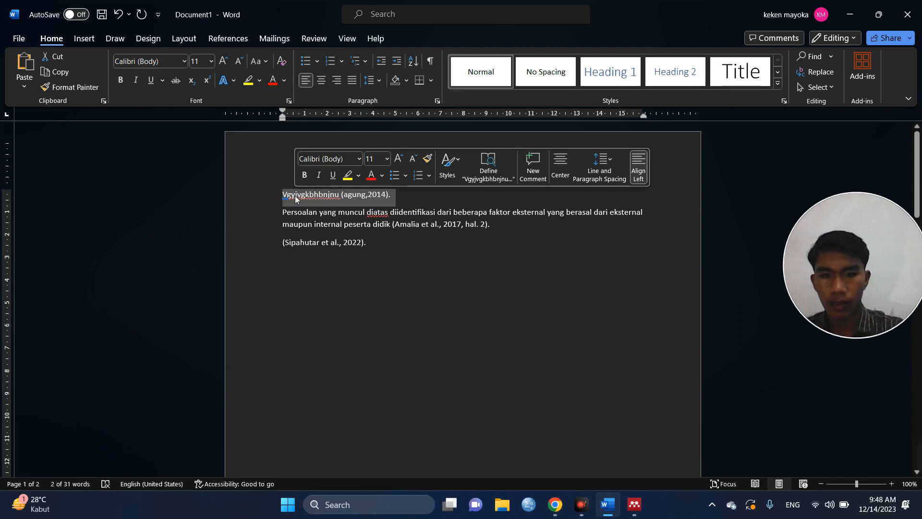
pyautogui.press('BackSpace')
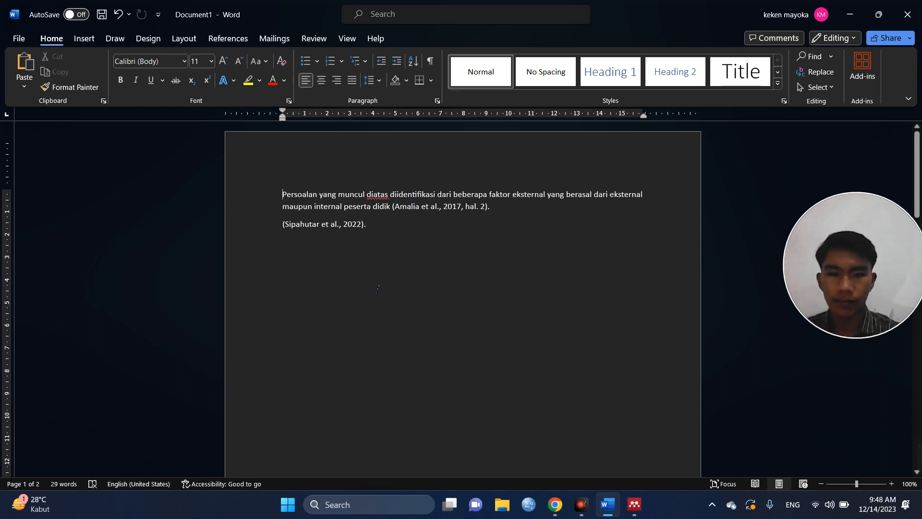
pyautogui.scroll(-15, 378, 288)
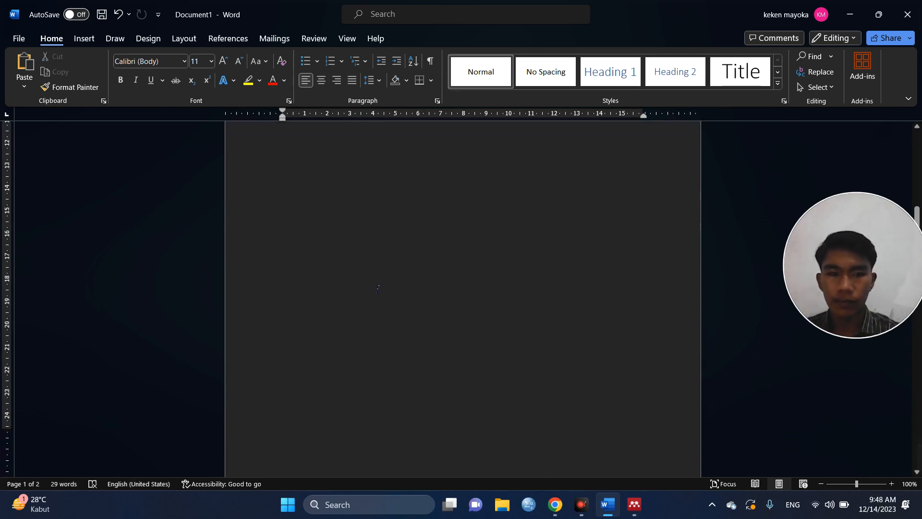
pyautogui.click(350, 236)
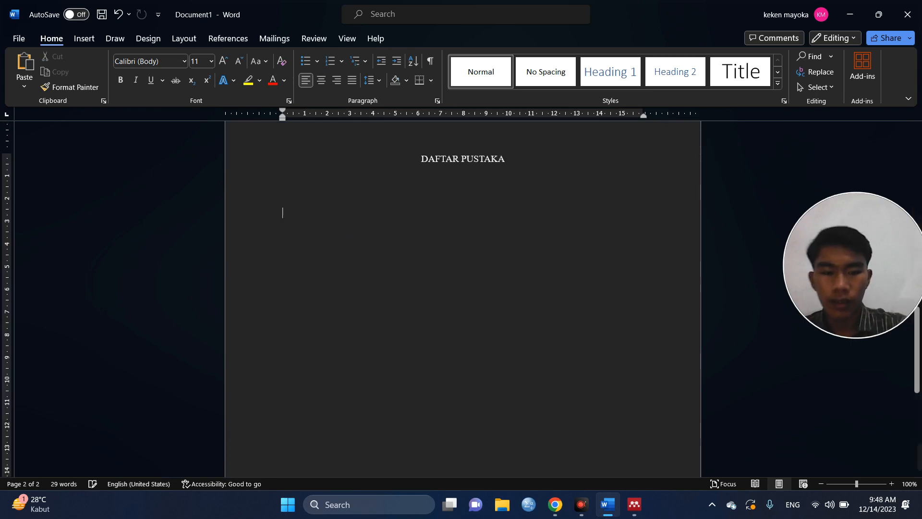
pyautogui.hotkey('ctrl', 'z')
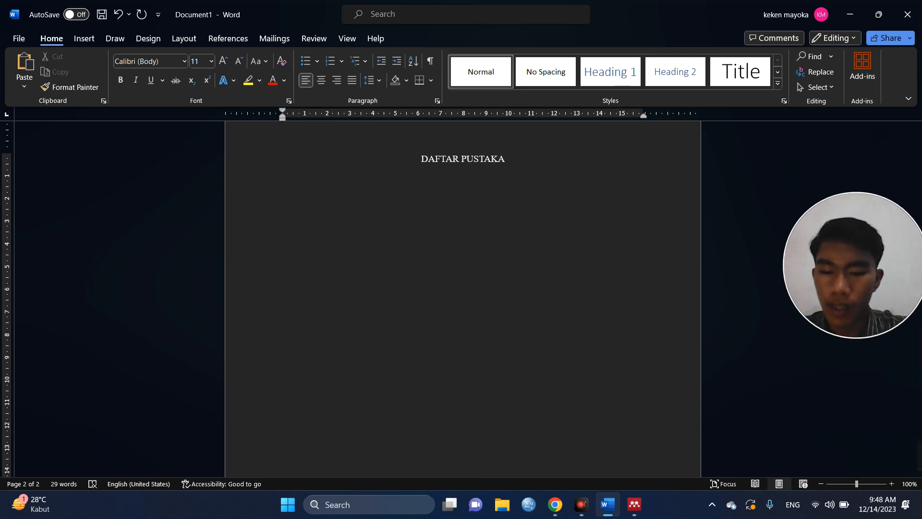
pyautogui.write('AMALIA')
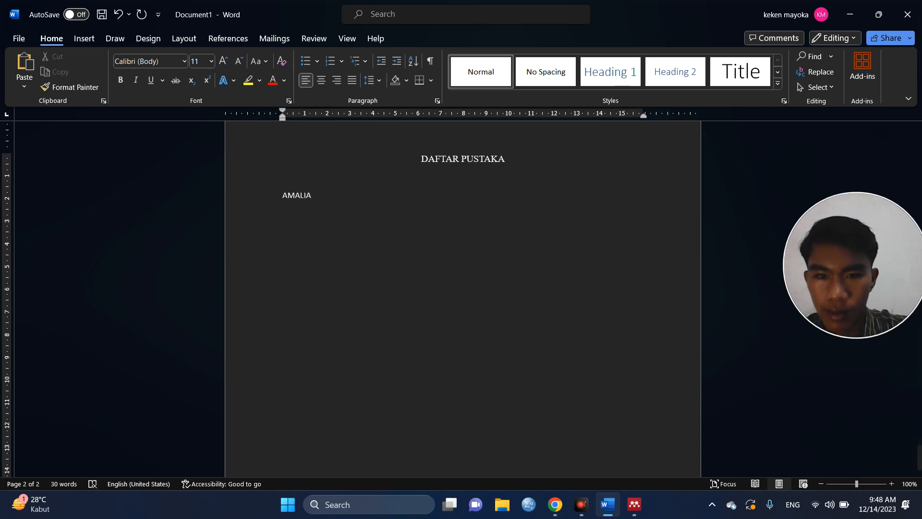
pyautogui.press('BackSpace')
pyautogui.press('BackSpace')
pyautogui.press('BackSpace')
pyautogui.press('BackSpace')
pyautogui.press('BackSpace')
pyautogui.press('BackSpace')
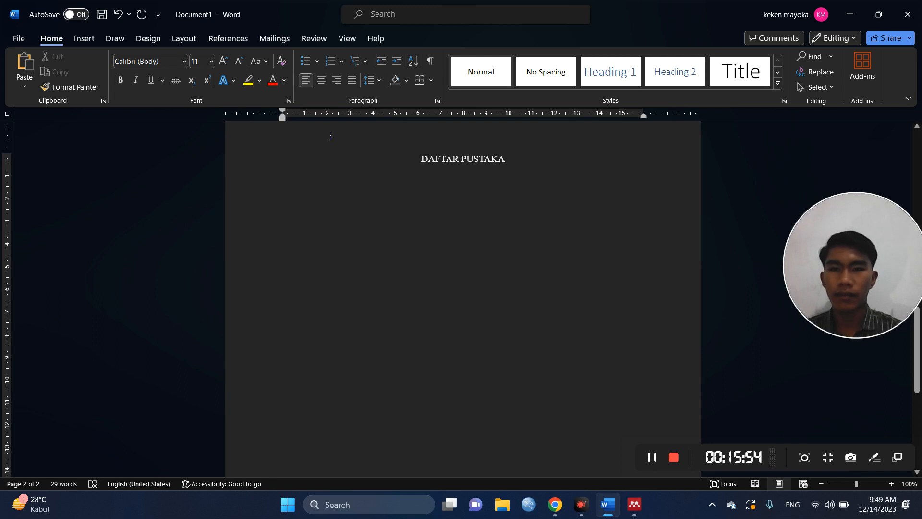
# Insert a Mendeley bibliography in American Psychological Association 7th edition style below the "DAFTAR PUSTAKA" heading.
pyautogui.click(228, 38)
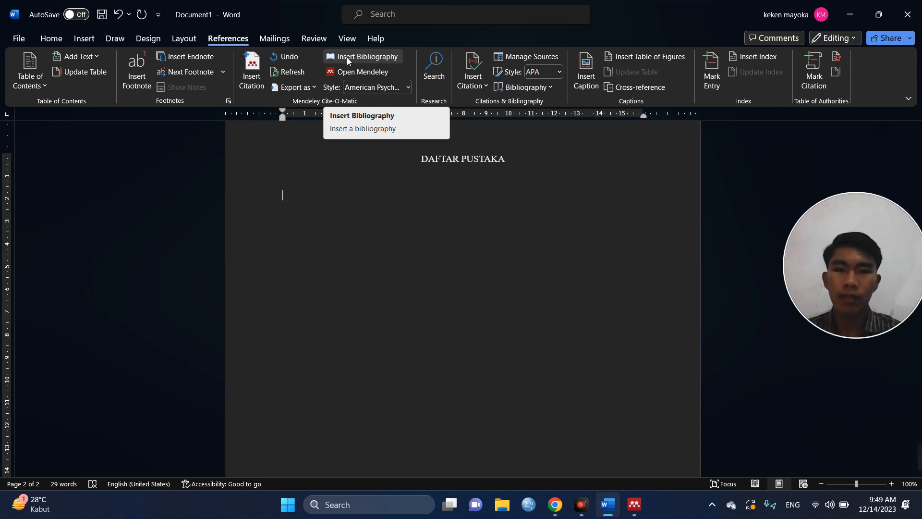
pyautogui.click(382, 88)
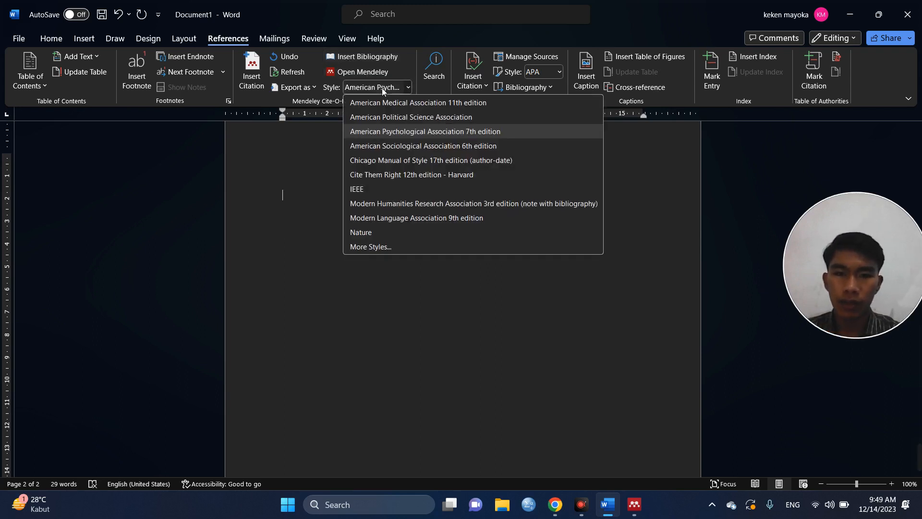
pyautogui.click(386, 131)
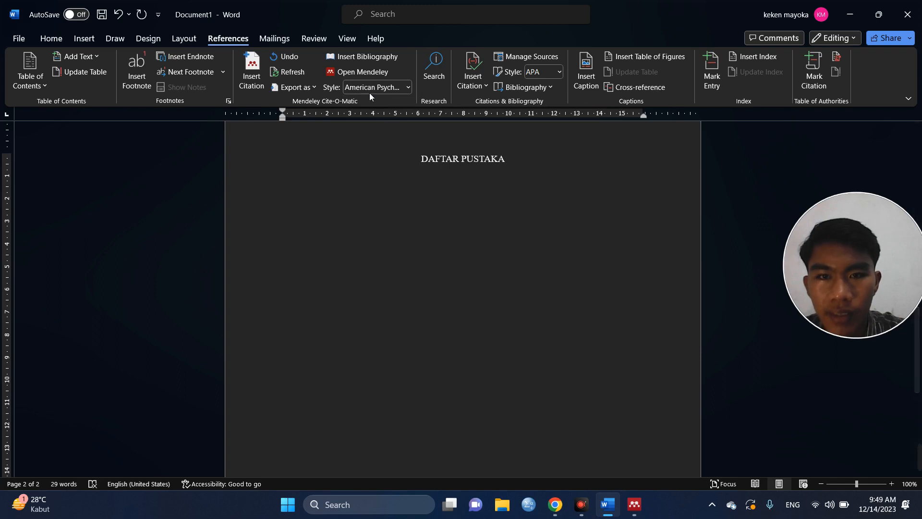
pyautogui.click(361, 56)
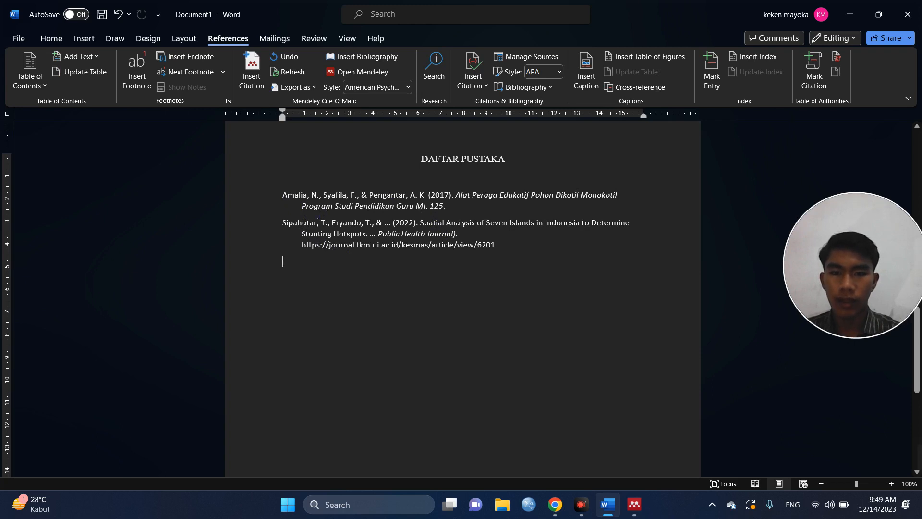
# Insert a Mendeley citation of "Parenting functioning in stunting management: A concept analysis" on the line below the 2022 citation on page 1.
pyautogui.scroll(15, 319, 213)
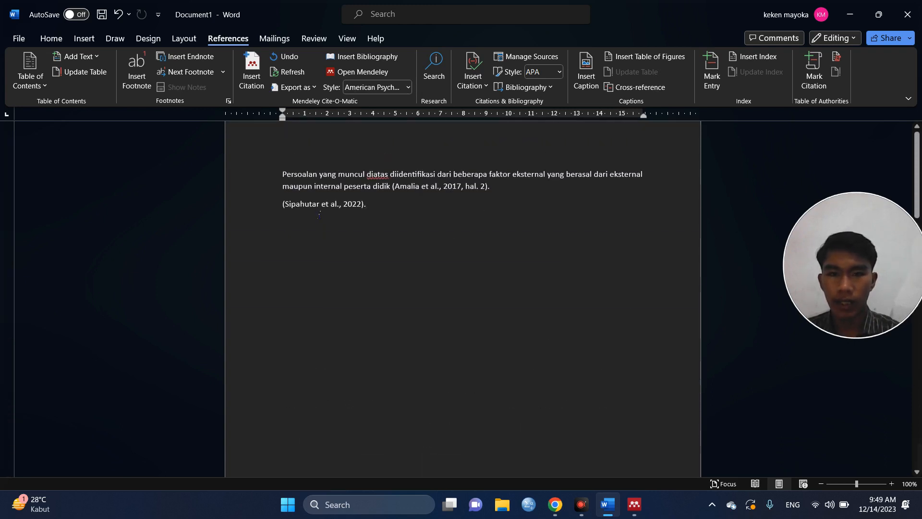
pyautogui.scroll(1, 319, 213)
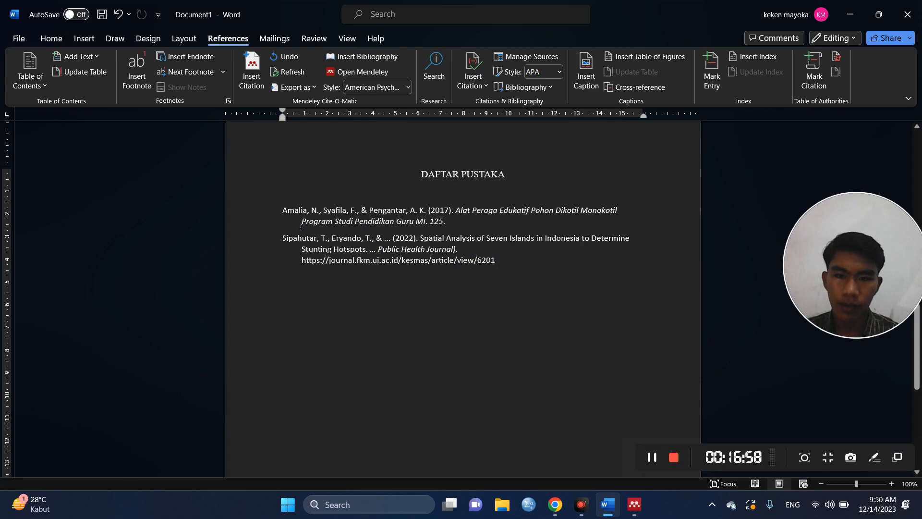
pyautogui.scroll(12, 438, 295)
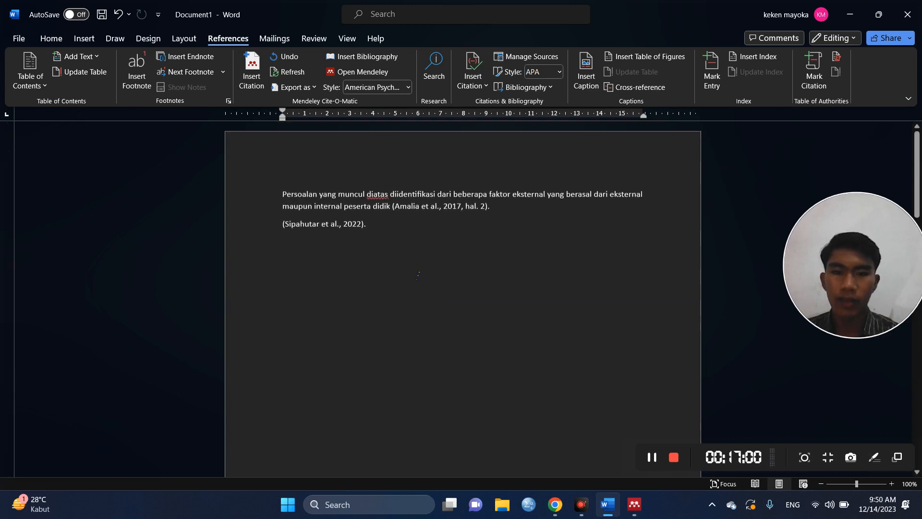
pyautogui.click(346, 253)
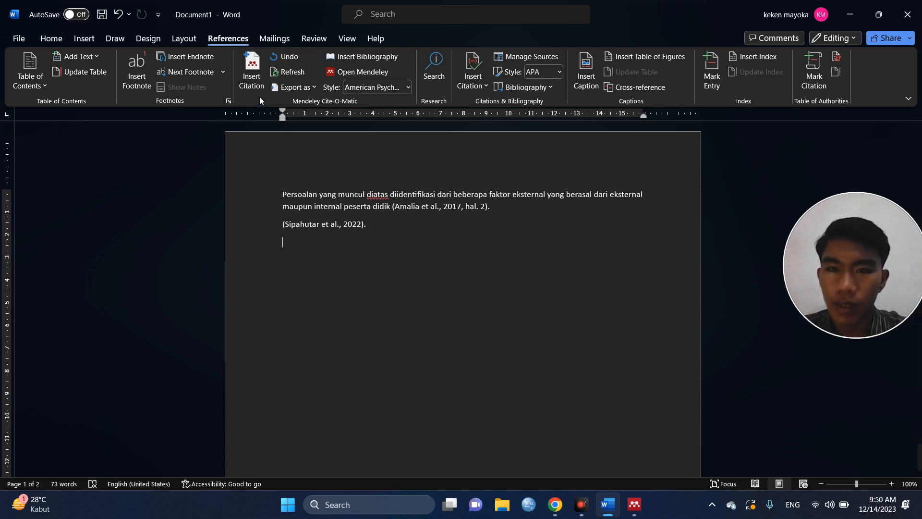
pyautogui.click(255, 84)
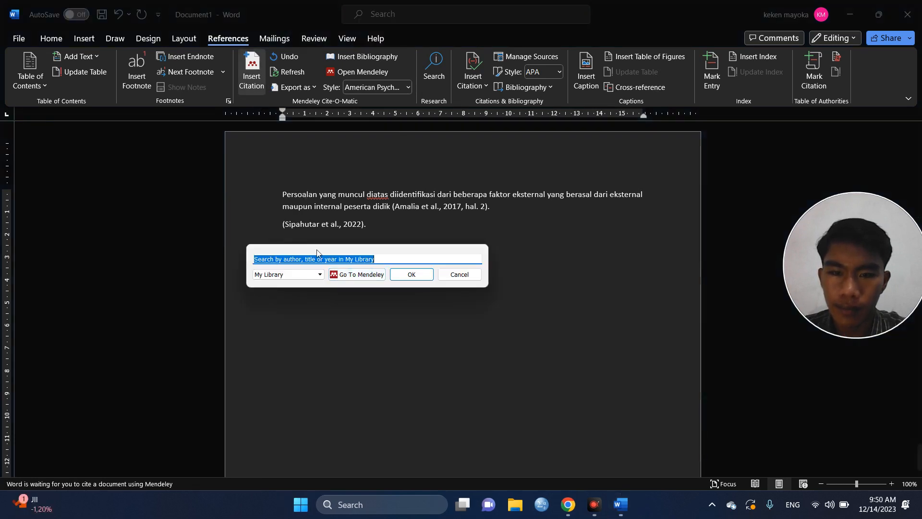
pyautogui.click(335, 276)
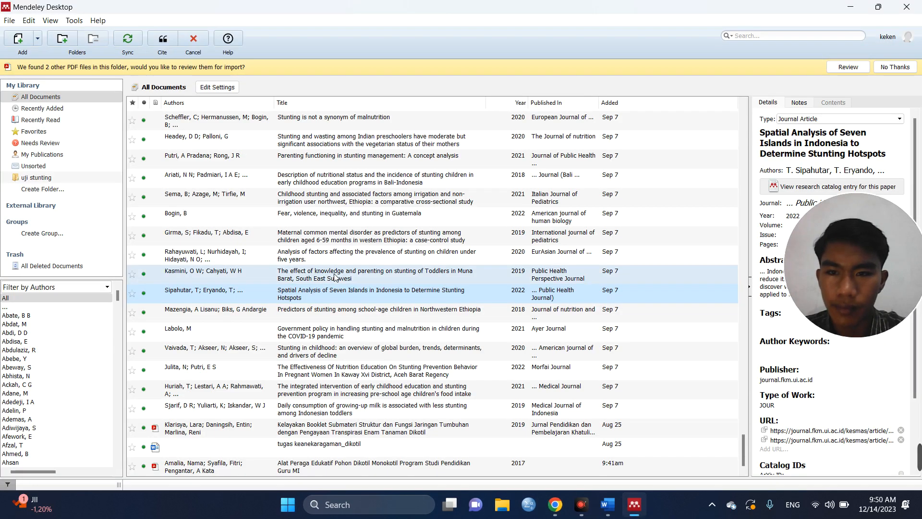
pyautogui.click(221, 160)
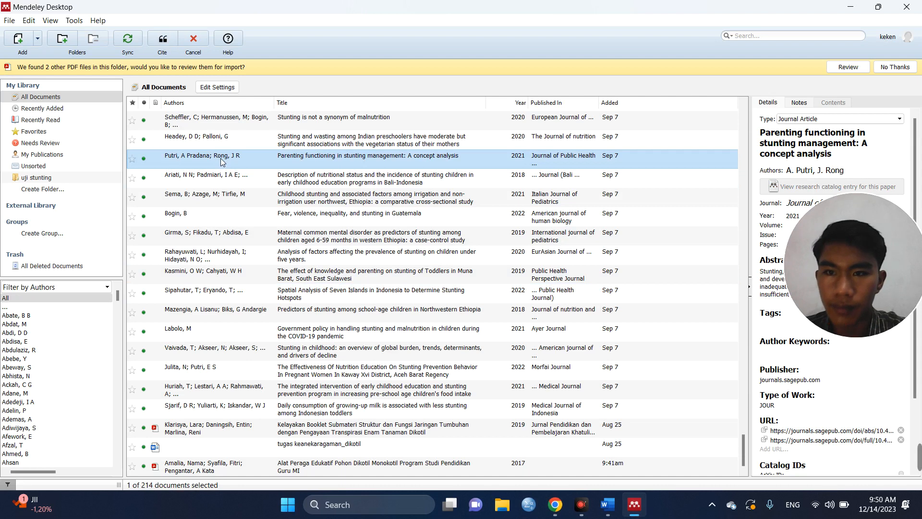
pyautogui.click(163, 38)
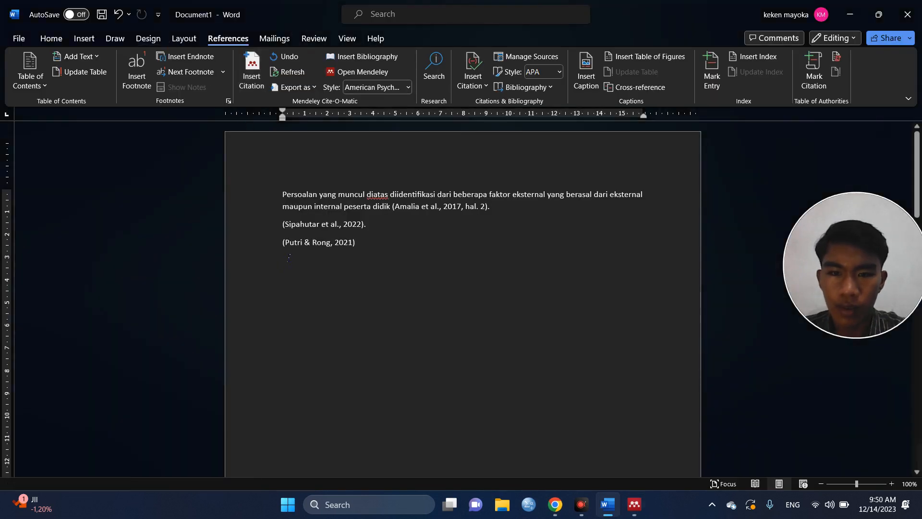
# Compare the citations on page 1 with the bibliography entries under "DAFTAR PUSTAKA" on page 2.
pyautogui.scroll(-8, 288, 258)
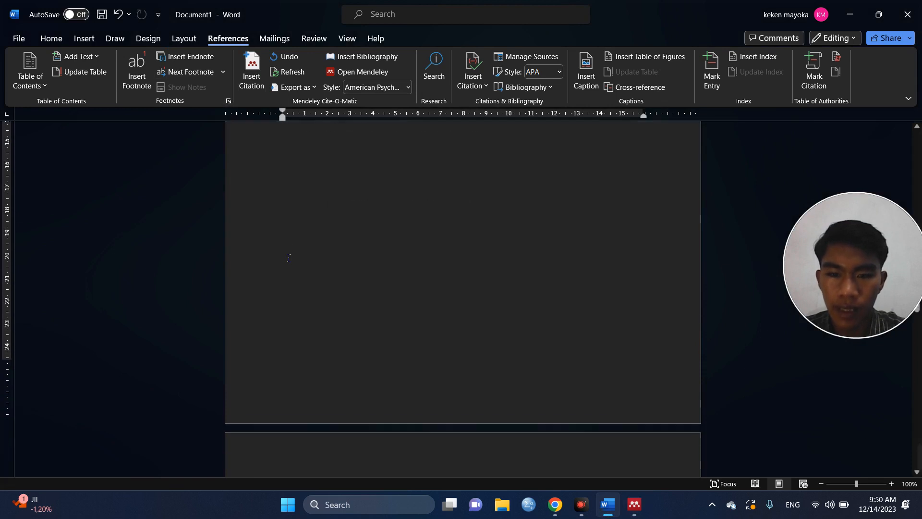
pyautogui.scroll(-8, 288, 257)
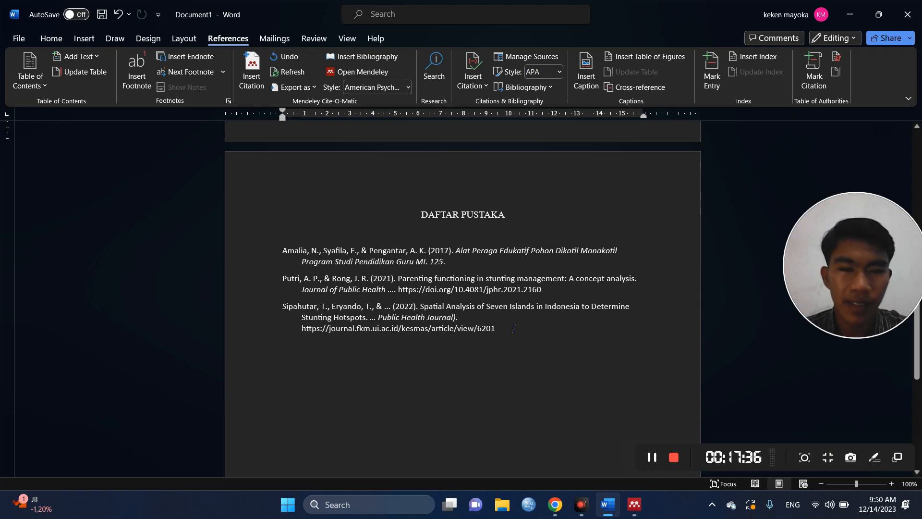
pyautogui.scroll(15, 515, 328)
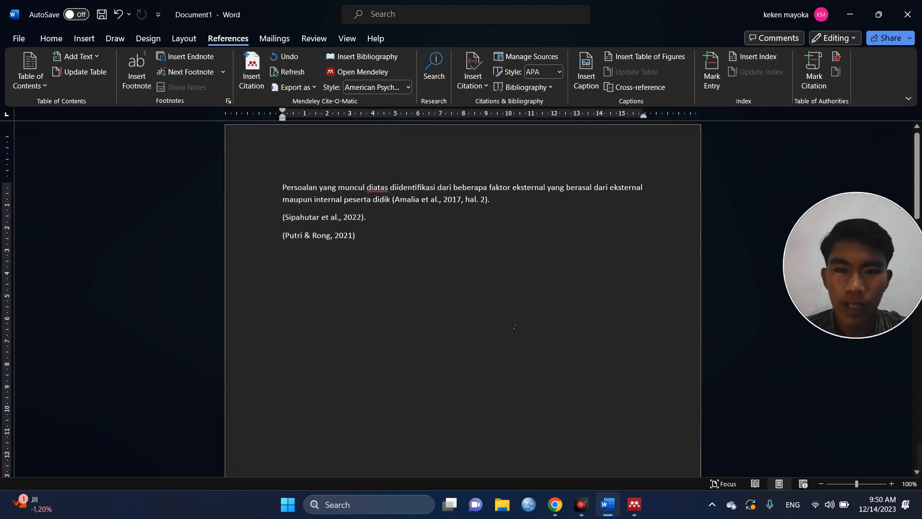
pyautogui.click(363, 240)
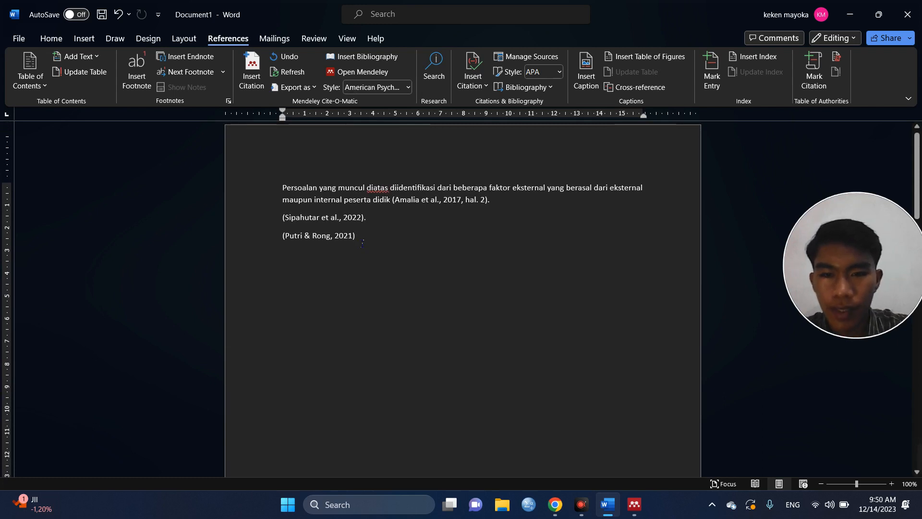
pyautogui.scroll(-2, 355, 237)
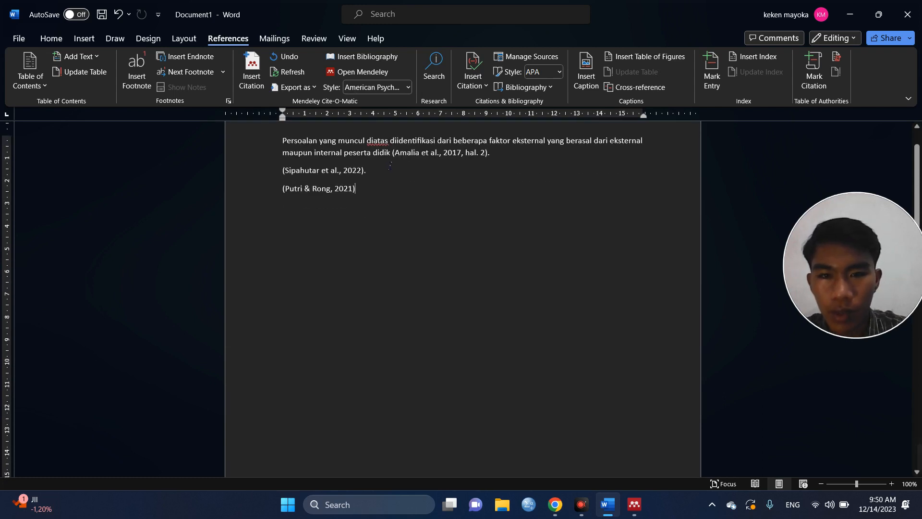
pyautogui.scroll(-15, 390, 165)
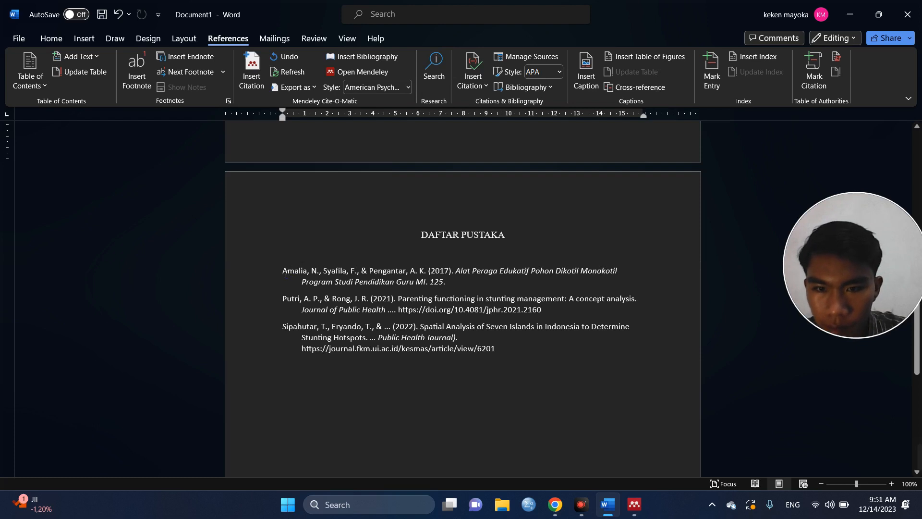
pyautogui.moveTo(285, 274); pyautogui.dragTo(509, 354)
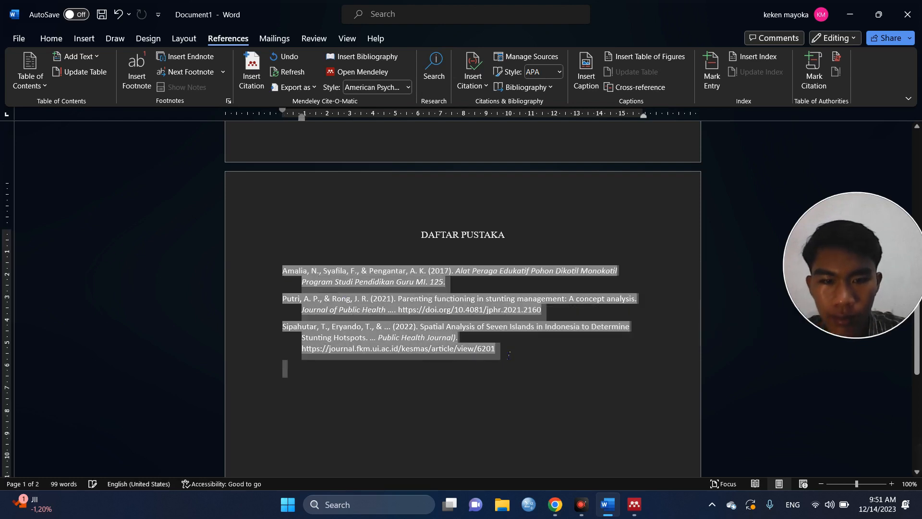
pyautogui.click(509, 356)
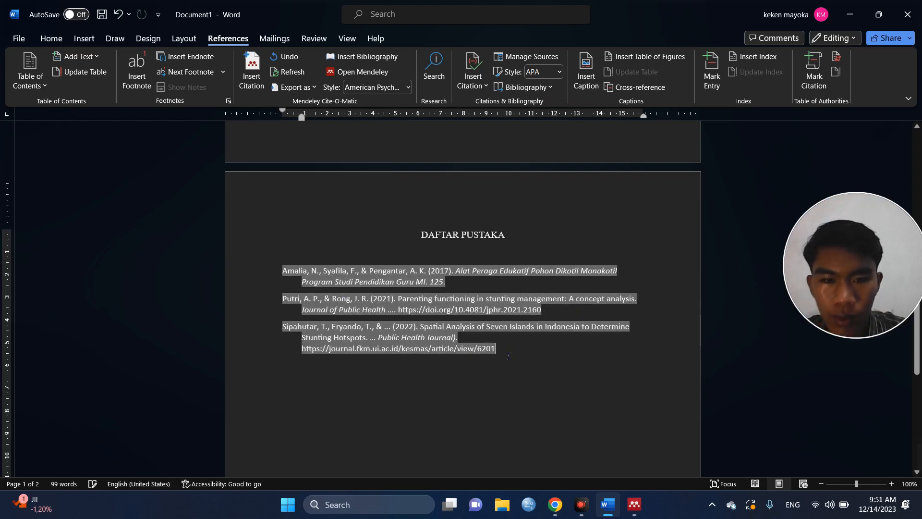
pyautogui.click(483, 364)
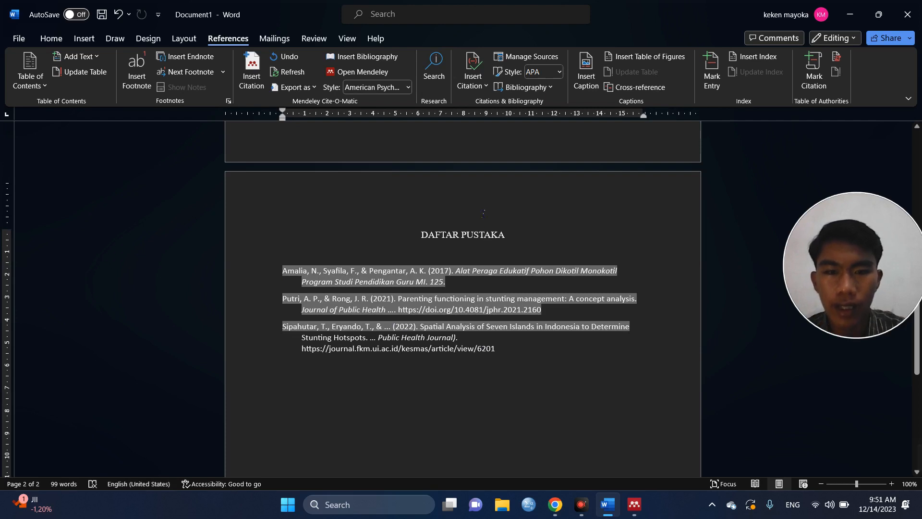
pyautogui.click(300, 270)
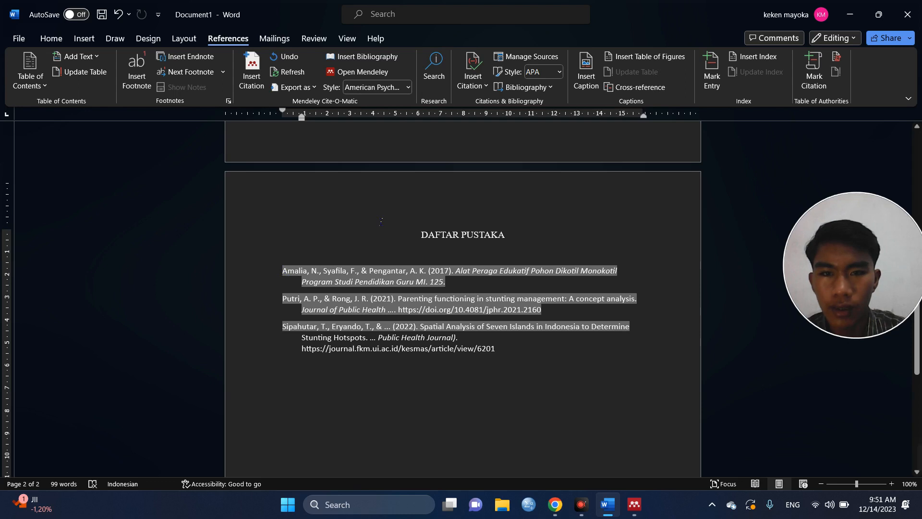
pyautogui.scroll(9, 346, 201)
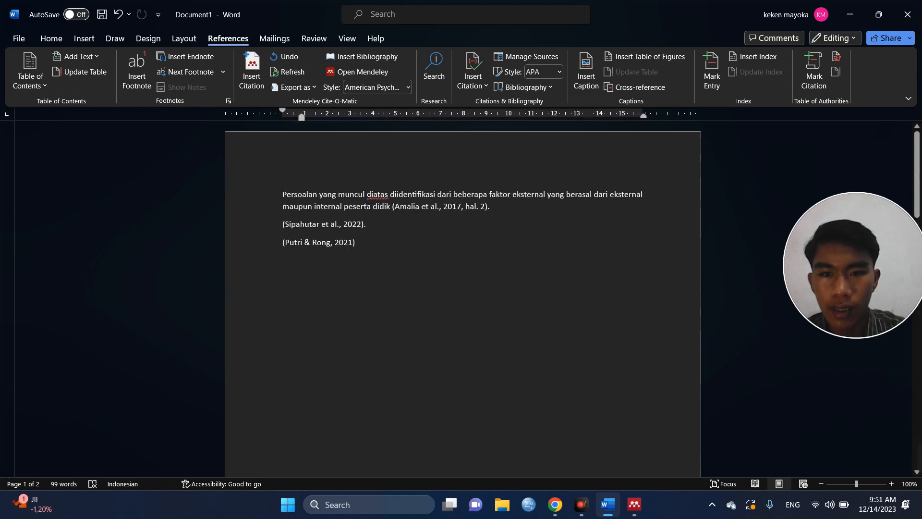
# Change the font of all bibliography entries under "DAFTAR PUSTAKA" on page 2 to Times New Roman.
pyautogui.scroll(-9, 368, 202)
pyautogui.scroll(-2, 367, 199)
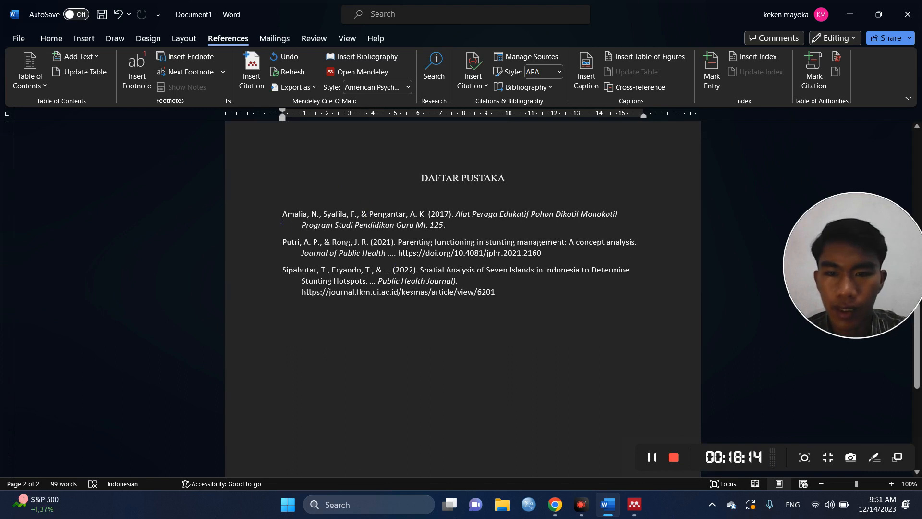
pyautogui.moveTo(281, 214); pyautogui.dragTo(502, 309)
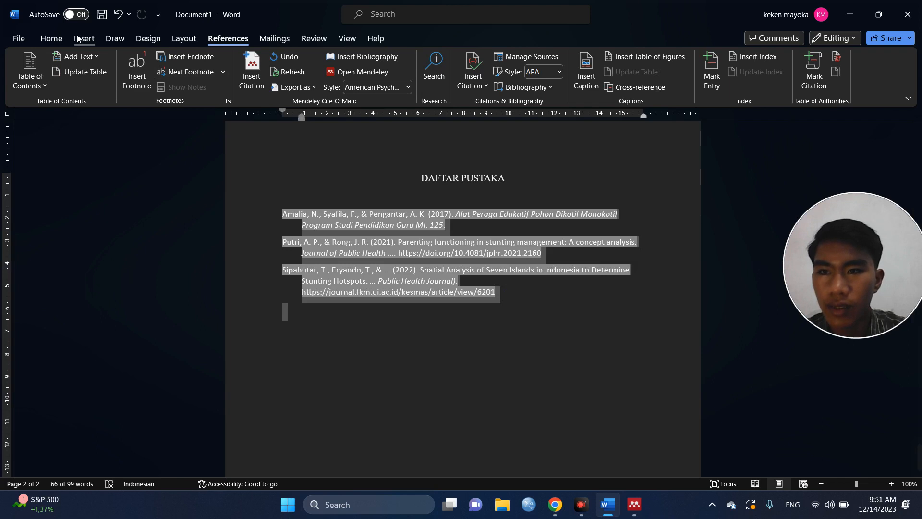
pyautogui.click(58, 40)
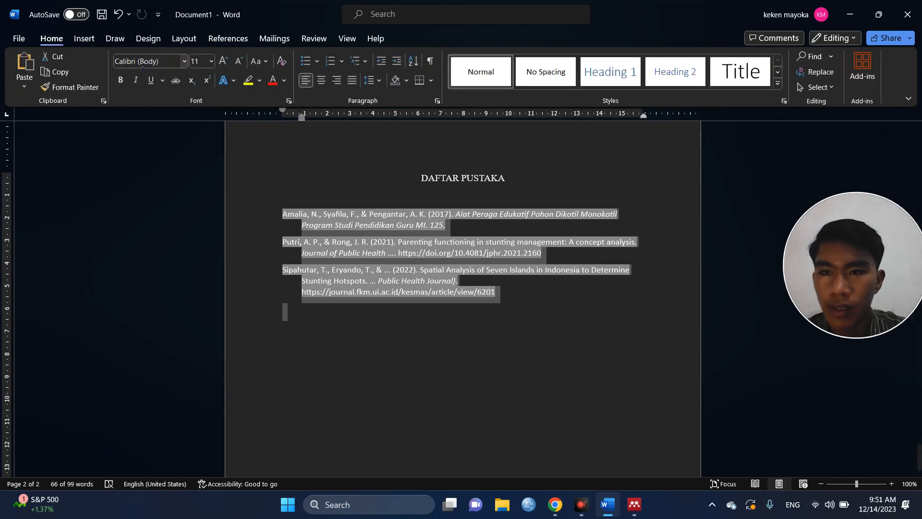
pyautogui.click(183, 62)
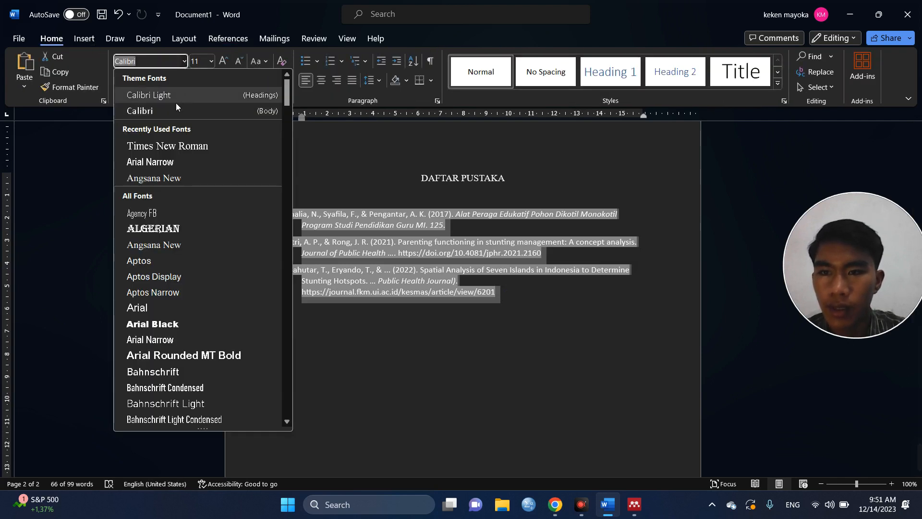
pyautogui.click(174, 148)
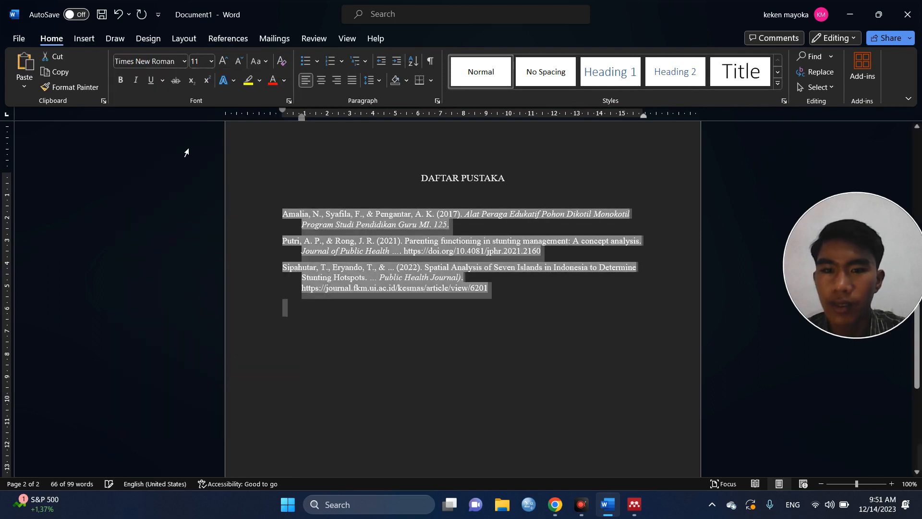
# Try font sizes 12 and 14 on the selected bibliography entries, finishing with size 12.
pyautogui.click(209, 61)
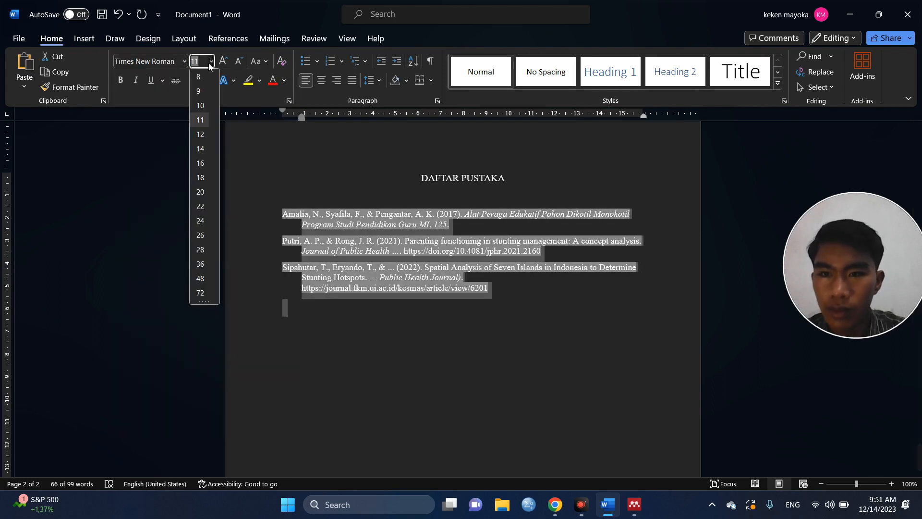
pyautogui.click(215, 138)
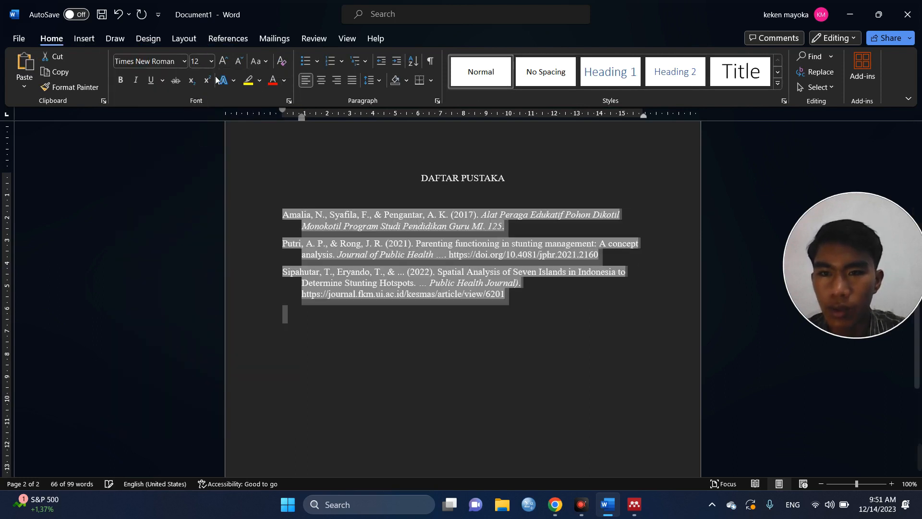
pyautogui.click(209, 61)
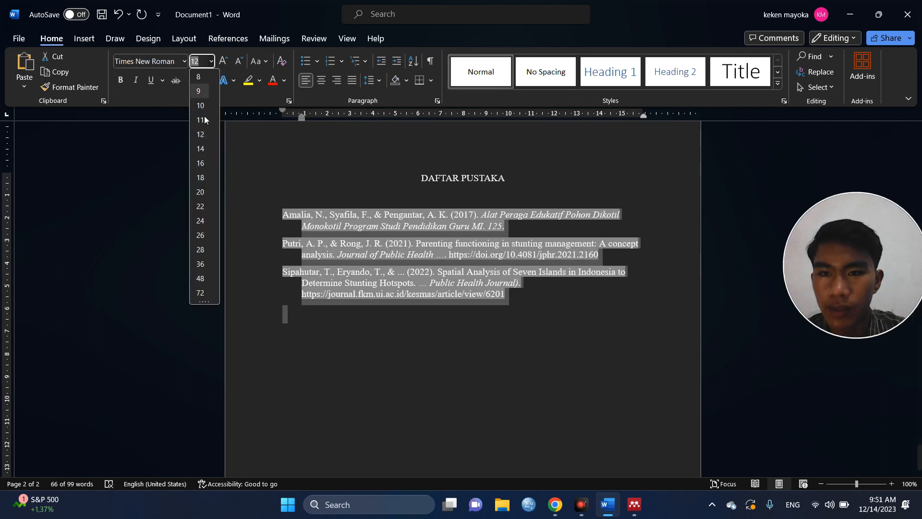
pyautogui.click(200, 149)
pyautogui.click(212, 62)
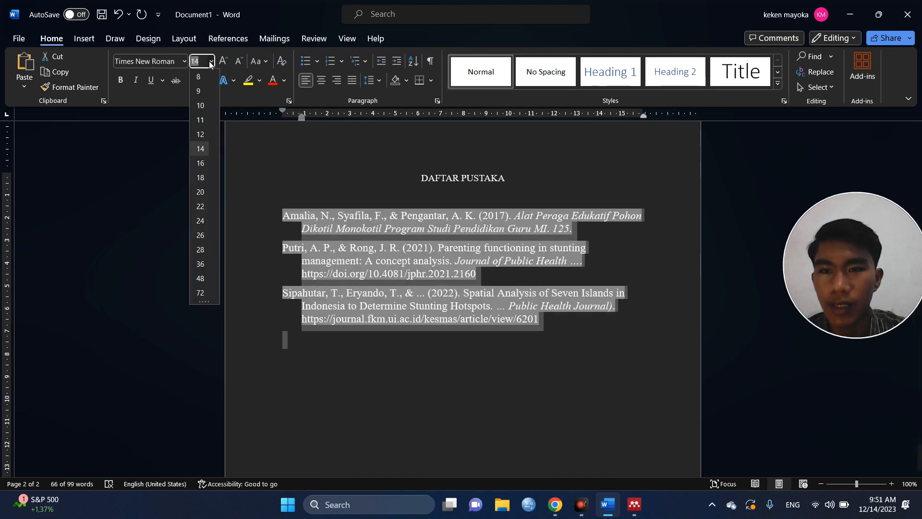
pyautogui.click(200, 139)
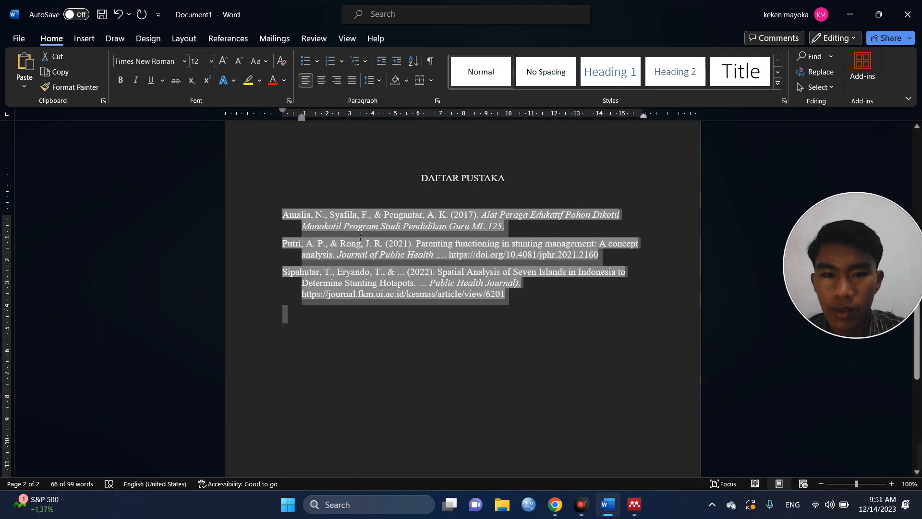
# Insert a Mendeley citation of "Predictors of stunting among school-age children in Northwestern Ethiopia" on a new line below the 2021 citation on page 1.
pyautogui.scroll(15, 336, 221)
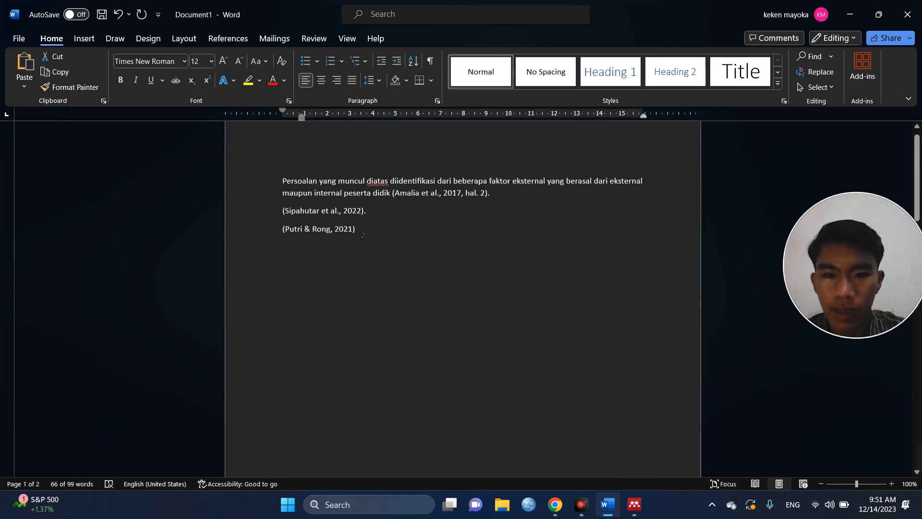
pyautogui.click(362, 236)
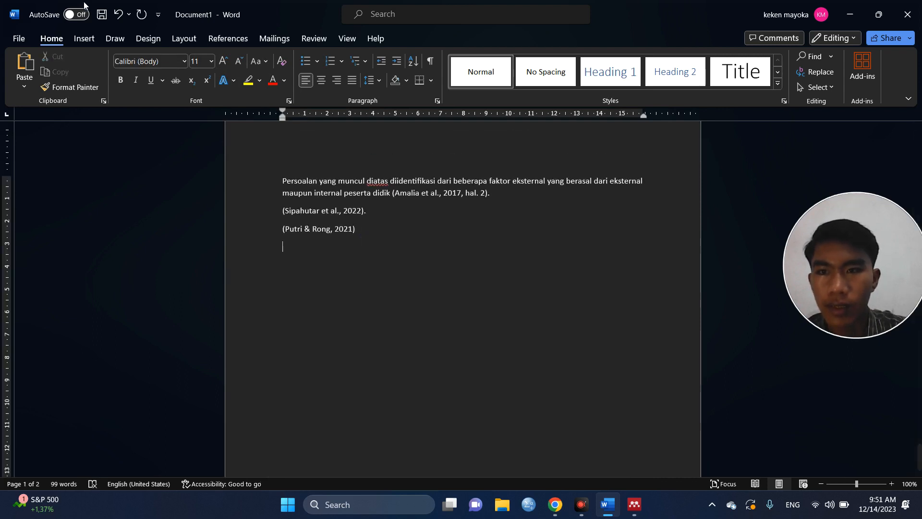
pyautogui.click(83, 37)
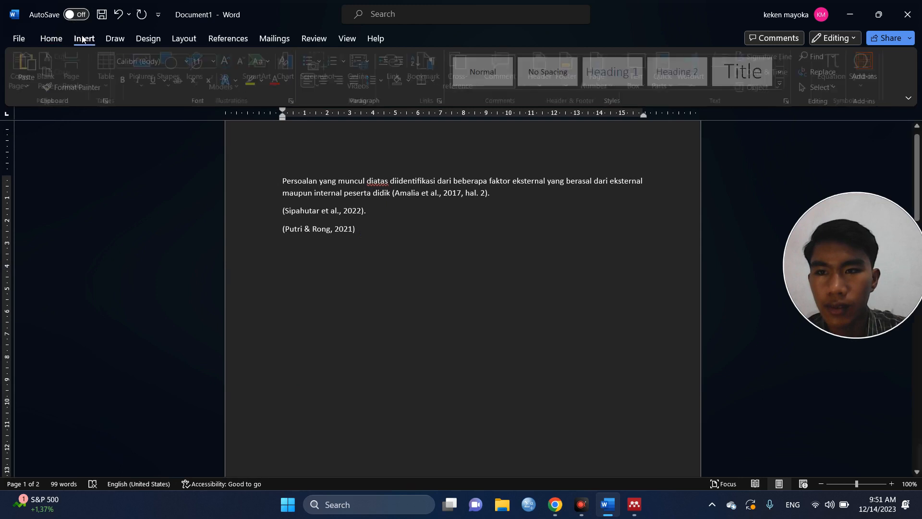
pyautogui.click(219, 41)
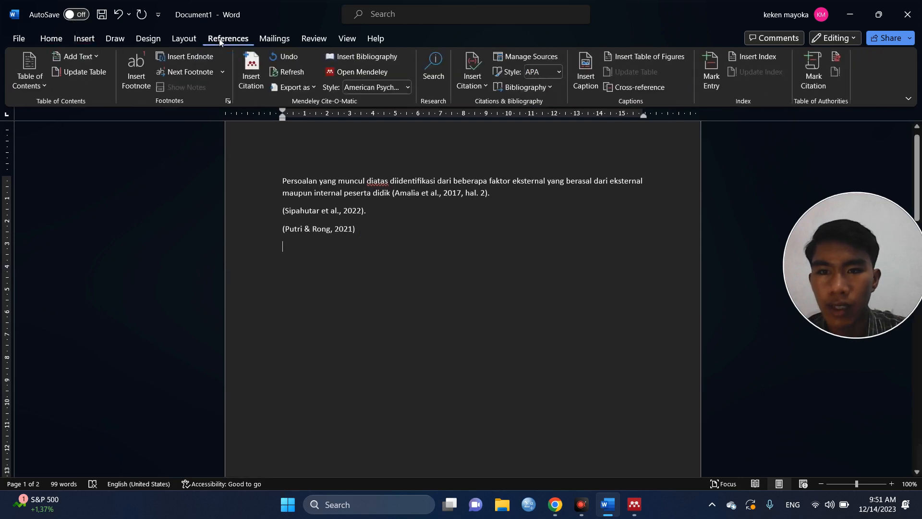
pyautogui.click(257, 77)
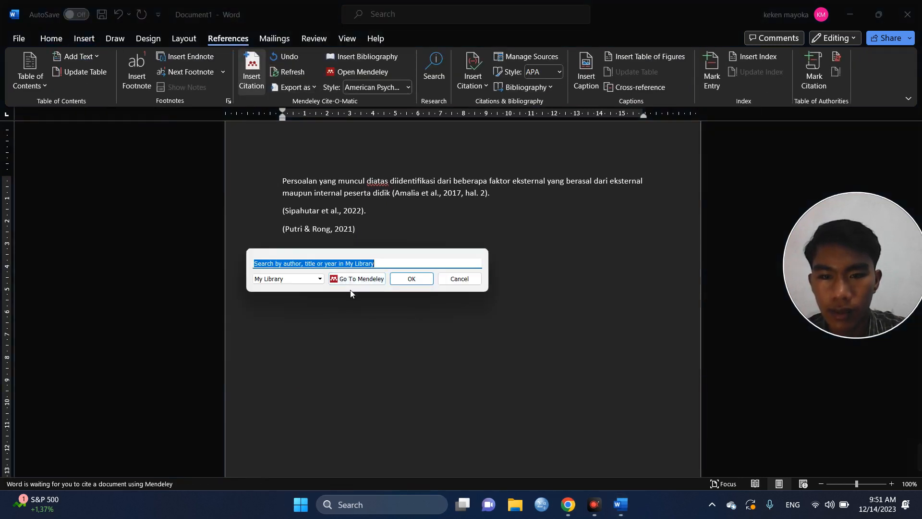
pyautogui.click(356, 279)
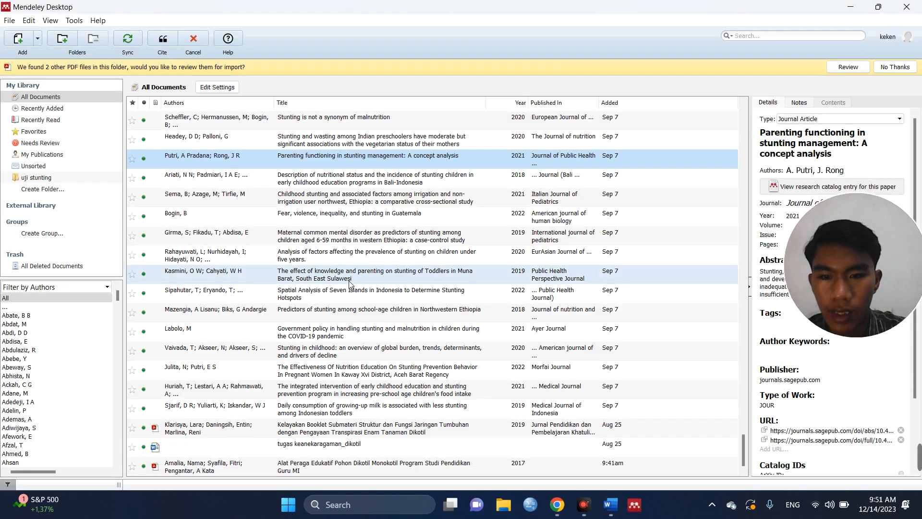
pyautogui.click(241, 317)
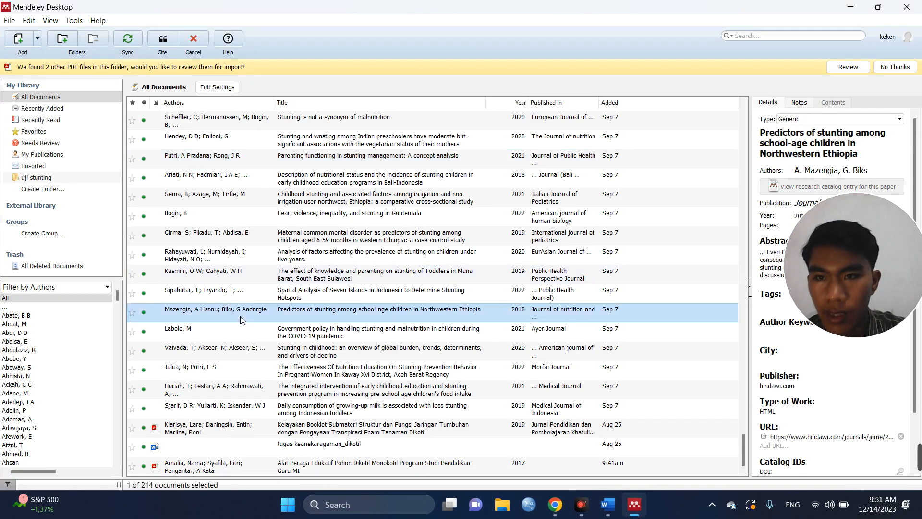
pyautogui.click(160, 44)
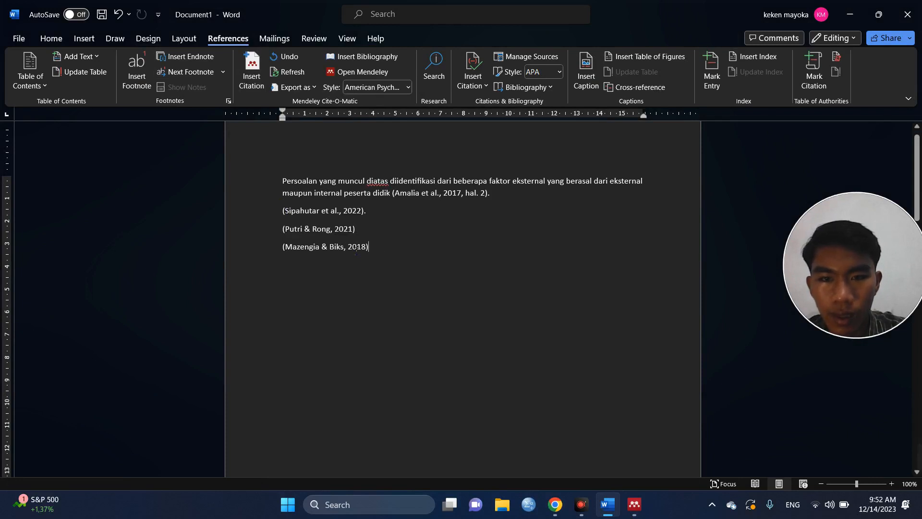
# Check the bibliography under "DAFTAR PUSTAKA" for the newly cited 2018 source and compare its entries with the citations on page 1.
pyautogui.scroll(-12, 350, 250)
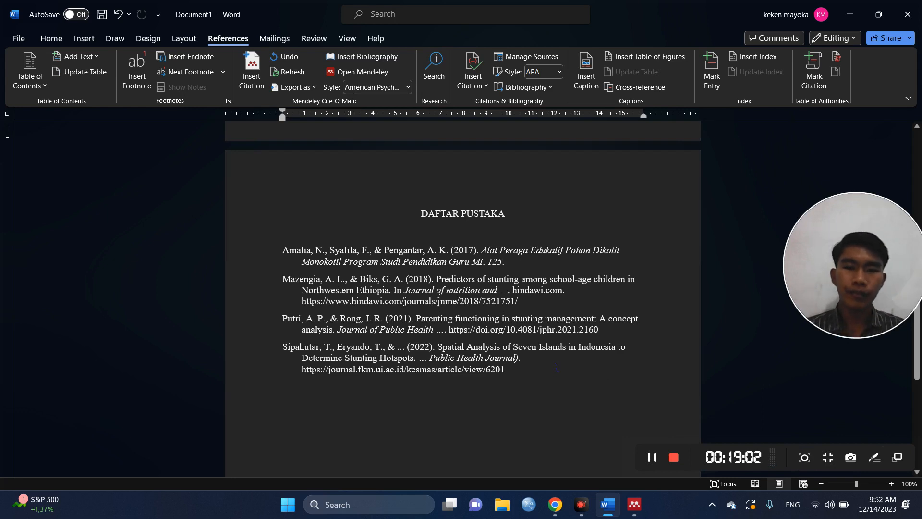
pyautogui.scroll(10, 557, 367)
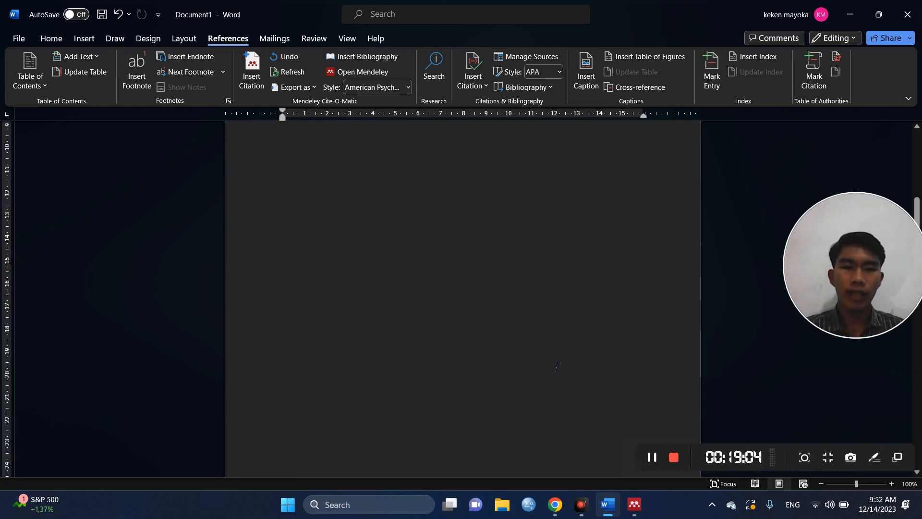
pyautogui.scroll(10, 557, 367)
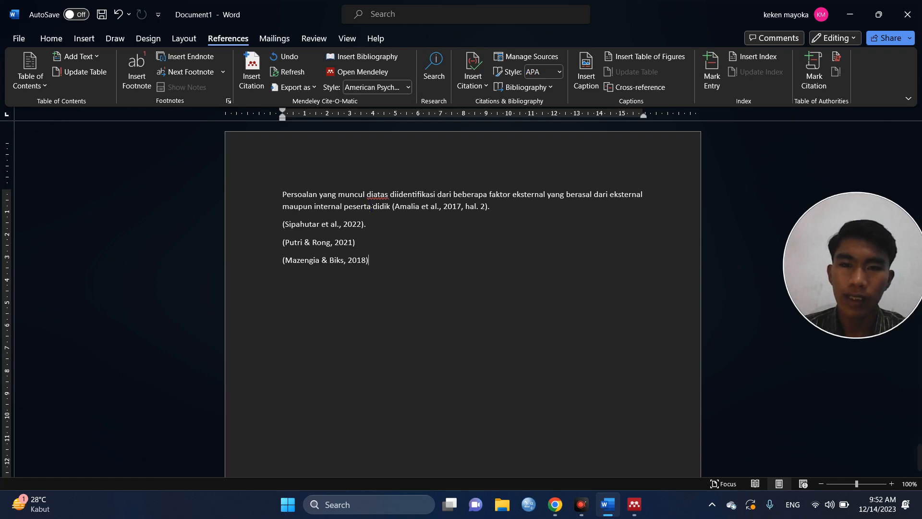
pyautogui.scroll(-15, 373, 208)
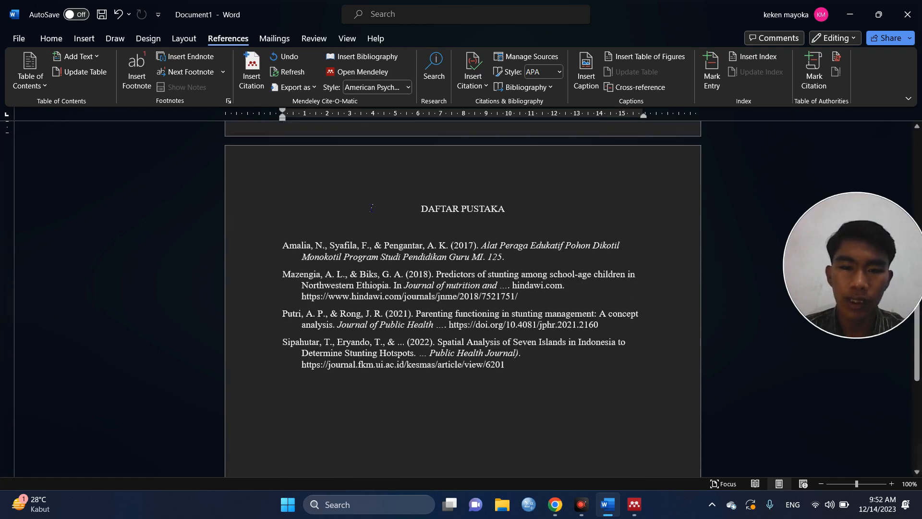
pyautogui.scroll(15, 336, 224)
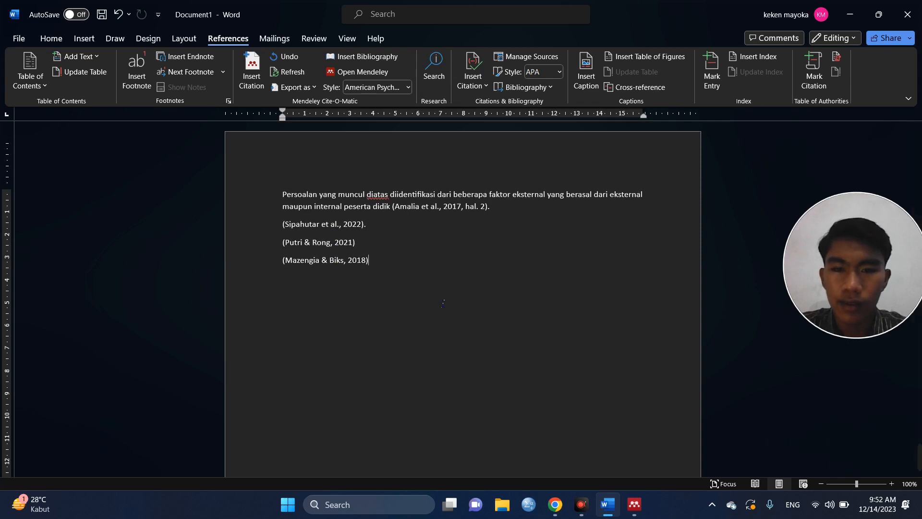
pyautogui.scroll(-15, 443, 303)
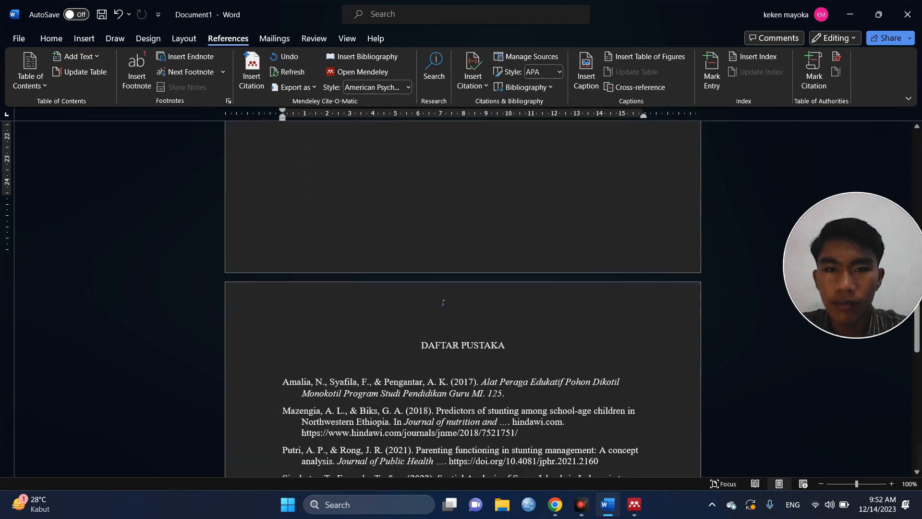
pyautogui.scroll(15, 442, 302)
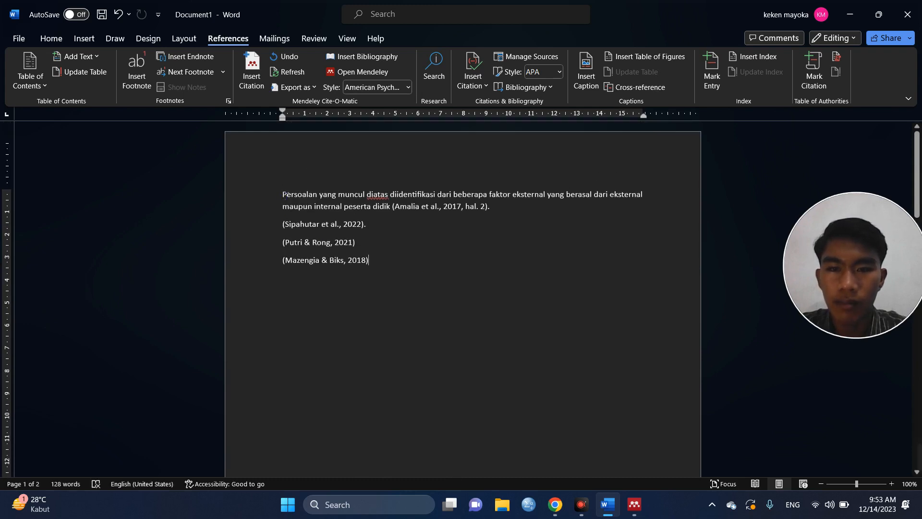
pyautogui.moveTo(283, 194); pyautogui.dragTo(375, 261)
pyautogui.click(377, 261)
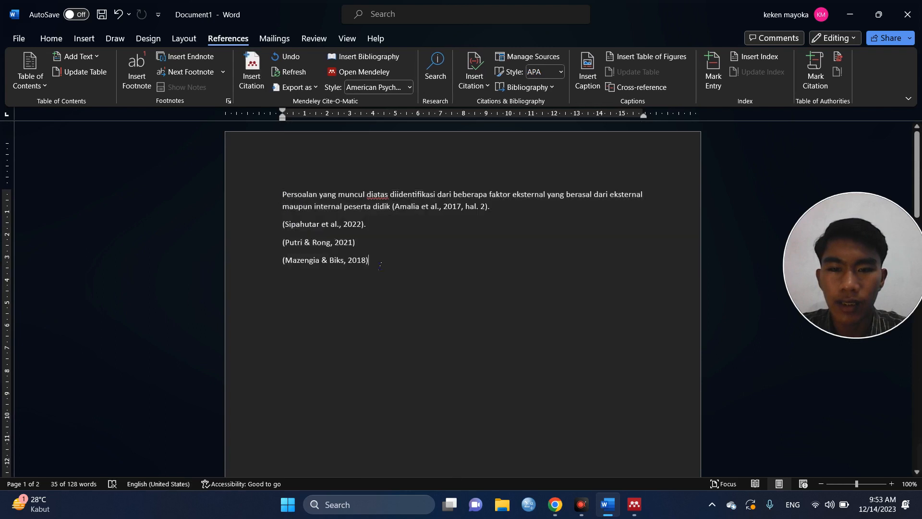
pyautogui.scroll(-6, 380, 263)
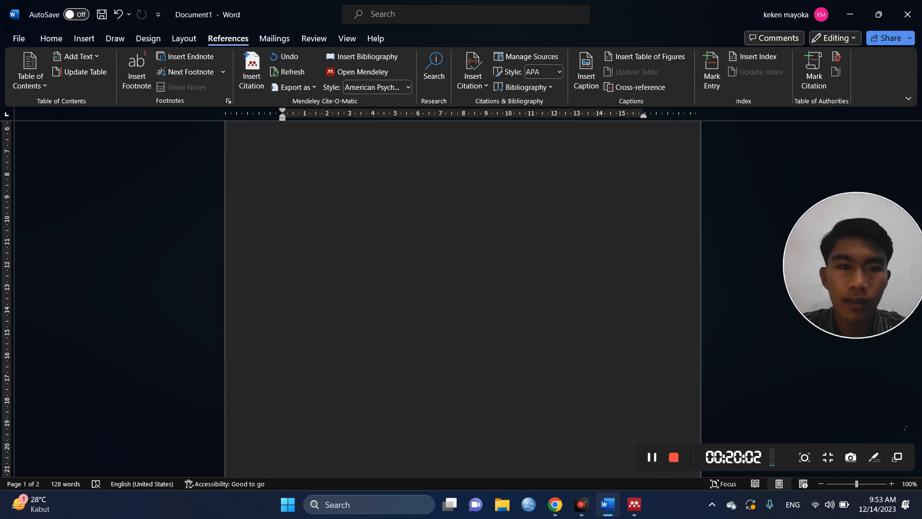
# Close the Word document without saving its changes.
pyautogui.click(908, 13)
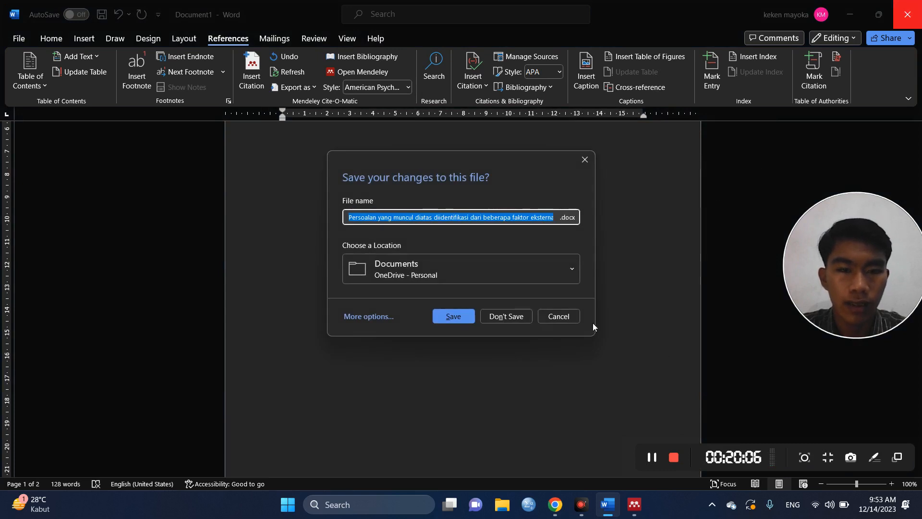
pyautogui.click(509, 315)
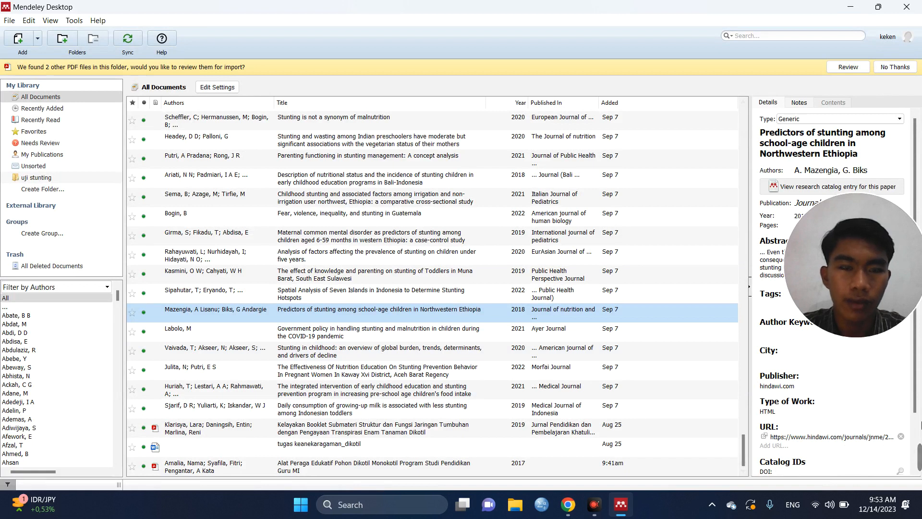
pyautogui.moveTo(918, 461)
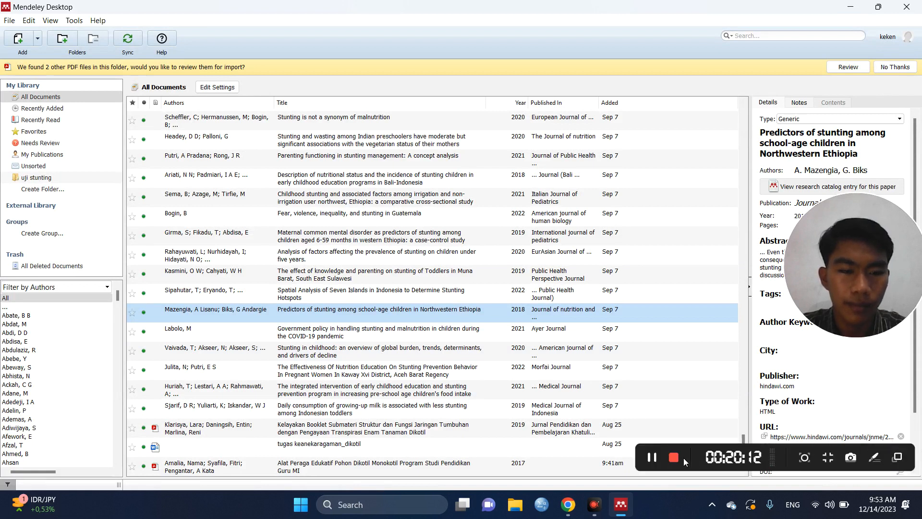